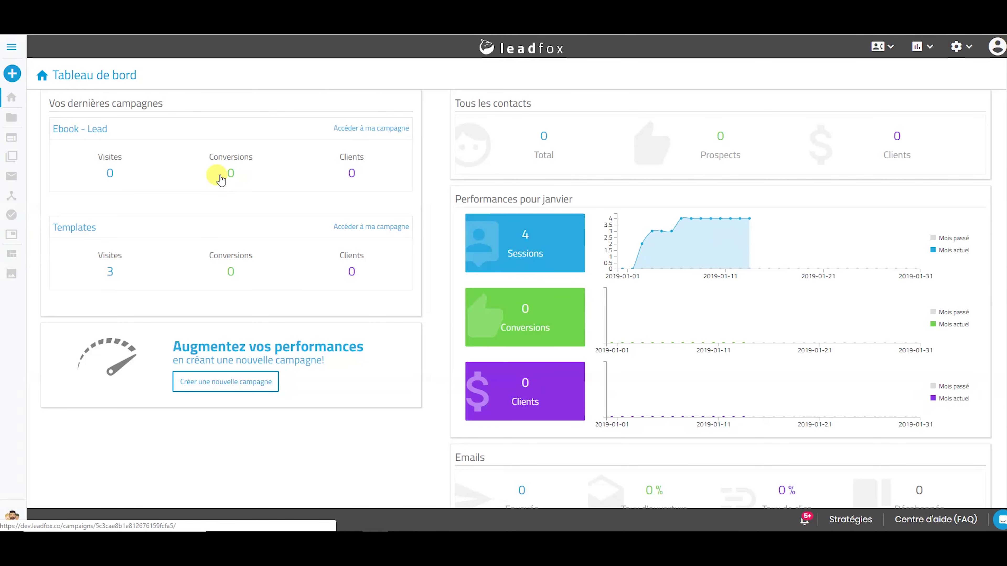
Step: Start a new landing page in the Ebook - Lead campaign and open the preview of the Dada - Agence créative template
{"action": "left_click", "coordinate": [175, 161]}
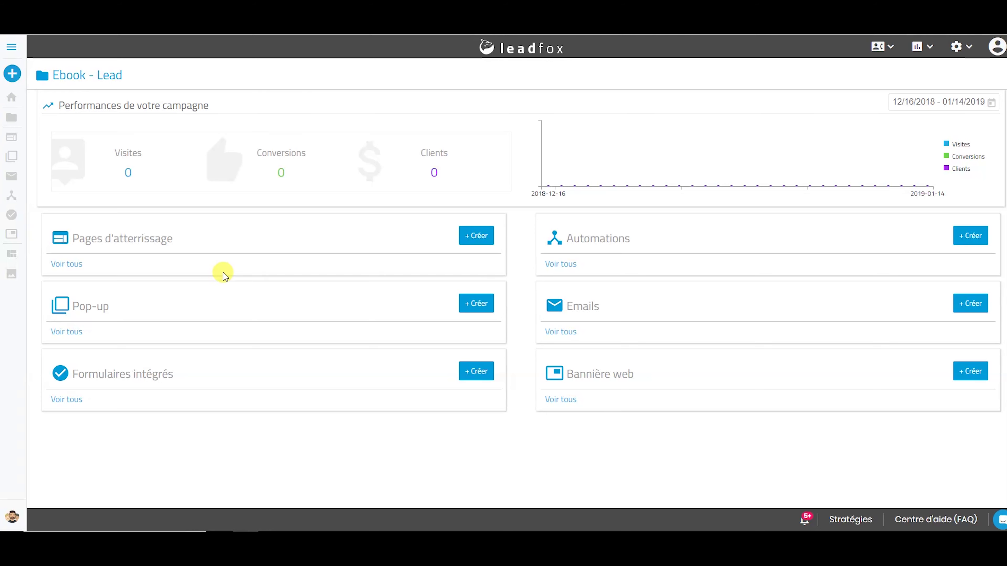
{"action": "left_click", "coordinate": [478, 237]}
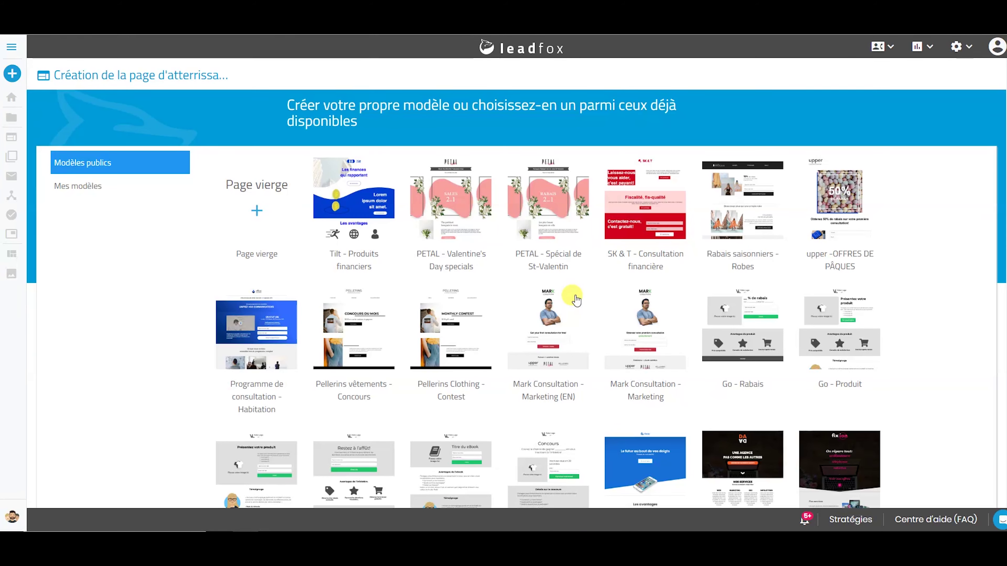
{"action": "scroll", "coordinate": [596, 314], "scroll_direction": "down", "scroll_amount": 5}
{"action": "scroll", "coordinate": [456, 339], "scroll_direction": "up", "scroll_amount": 5}
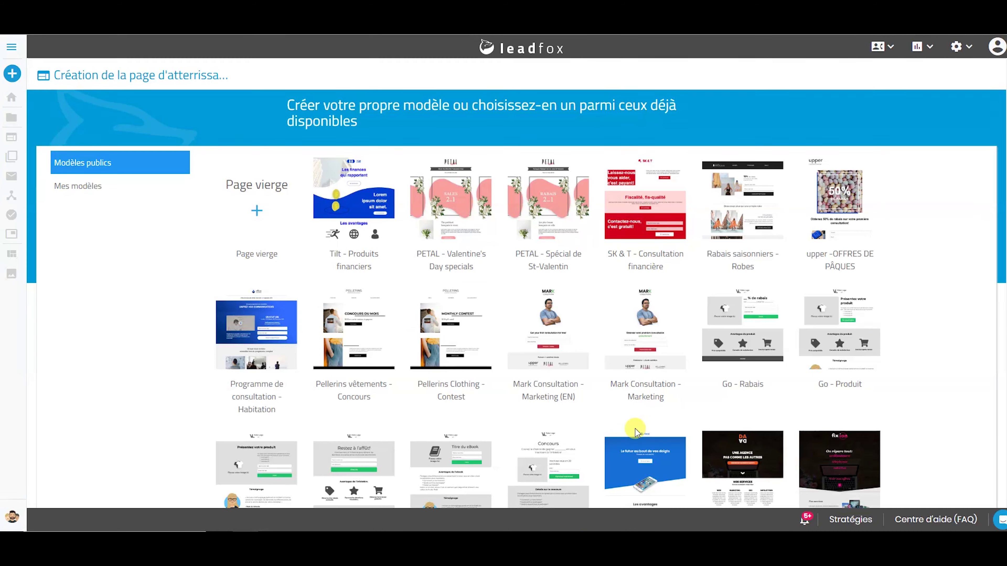
{"action": "scroll", "coordinate": [650, 351], "scroll_direction": "down", "scroll_amount": 5}
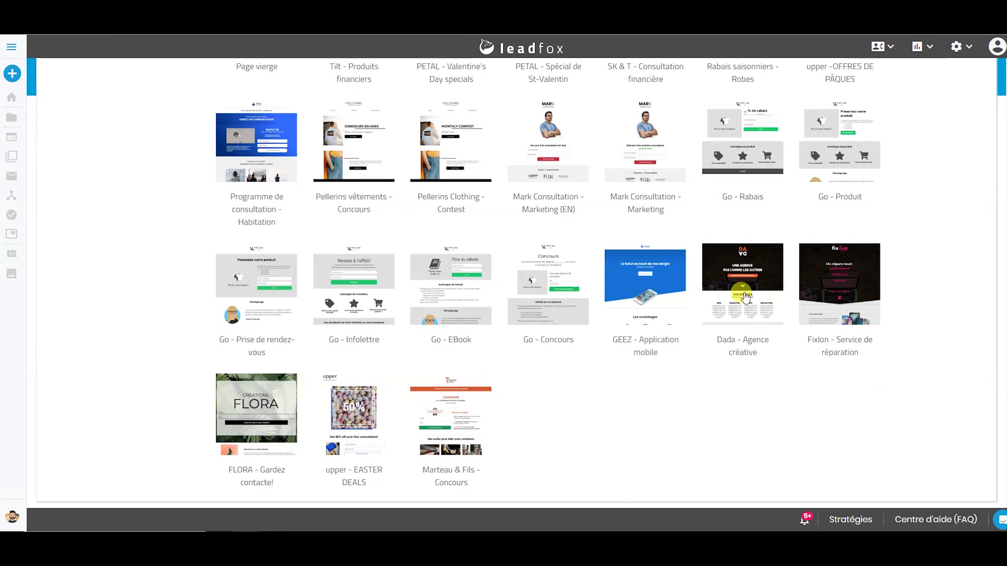
{"action": "left_click", "coordinate": [749, 336]}
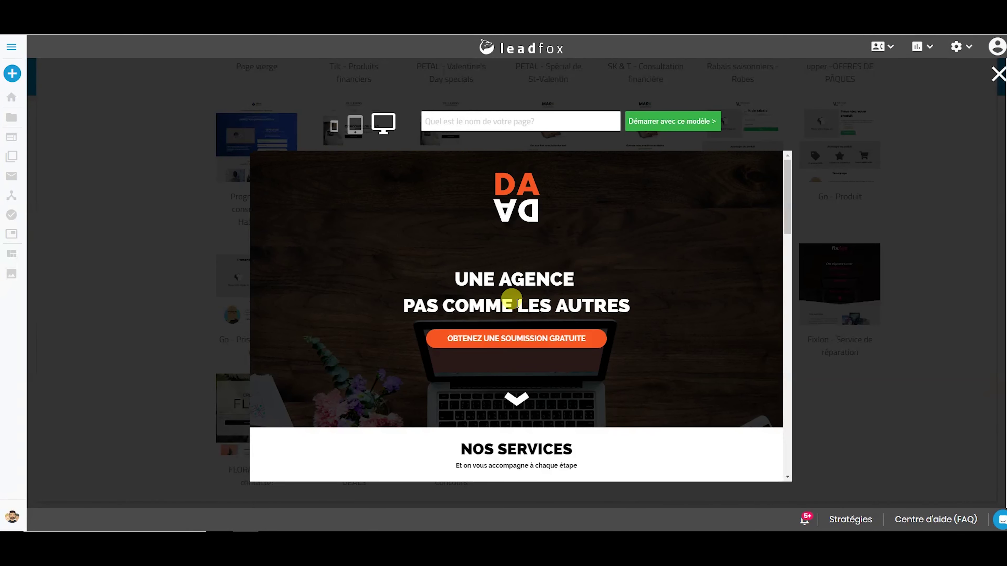
Step: Preview the template in its mobile, tablet and desktop layouts
{"action": "left_click", "coordinate": [332, 134]}
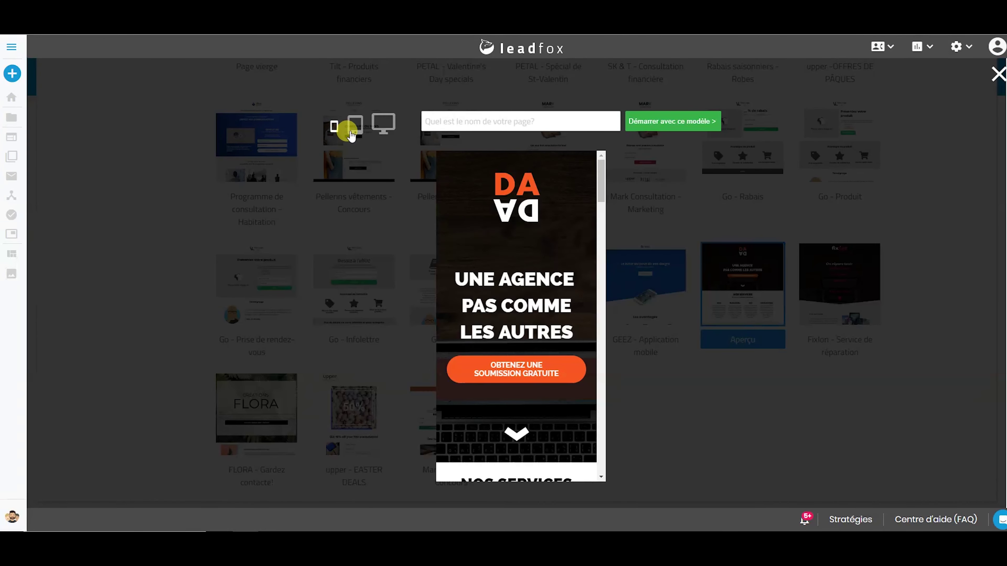
{"action": "left_click", "coordinate": [356, 126]}
{"action": "left_click", "coordinate": [383, 124]}
Step: Name the page Ebook - Lead and start editing it with the Dada - Agence créative template
{"action": "left_click", "coordinate": [495, 124]}
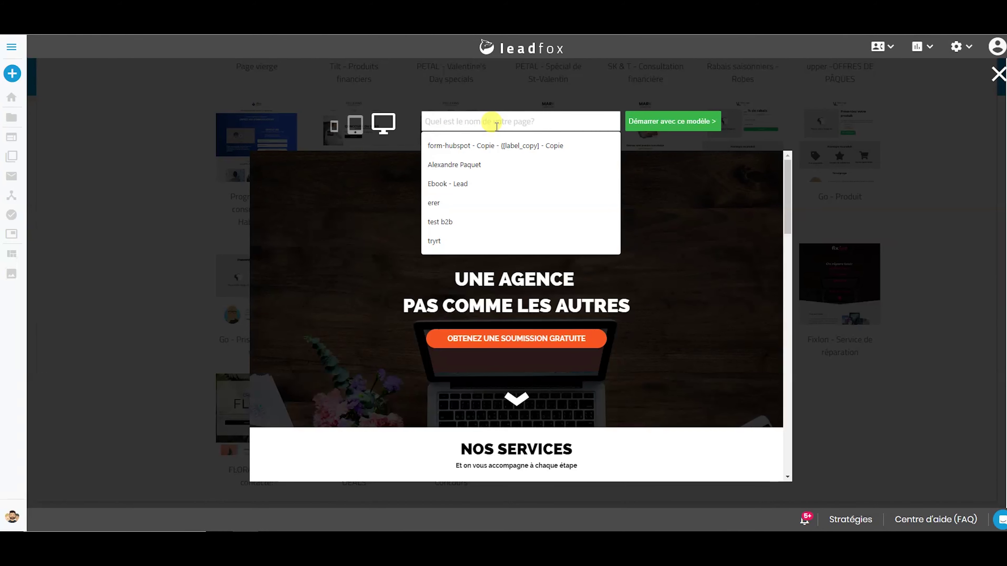
{"action": "type", "text": "E"}
{"action": "left_click", "coordinate": [468, 142]}
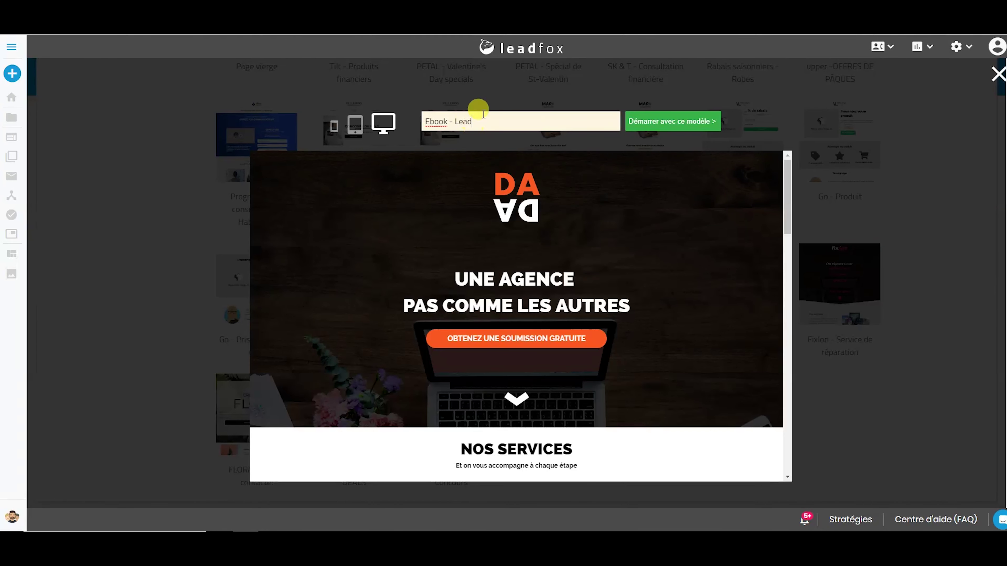
{"action": "left_click", "coordinate": [689, 124]}
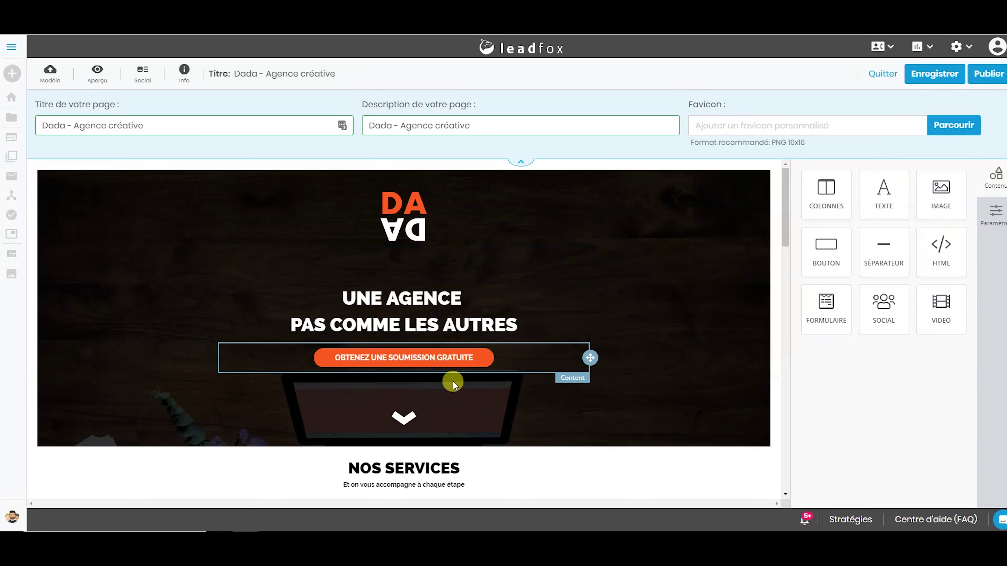
Step: Select the DADA logo in the page header and examine its image source in the file manager and its image URL
{"action": "scroll", "coordinate": [580, 218], "scroll_direction": "down", "scroll_amount": 10}
{"action": "scroll", "coordinate": [555, 278], "scroll_direction": "down", "scroll_amount": 5}
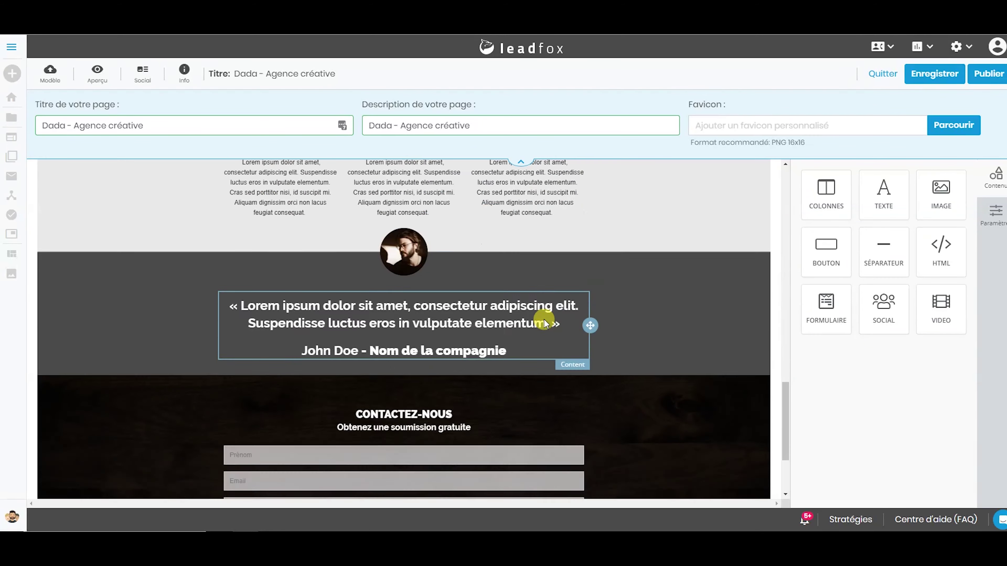
{"action": "scroll", "coordinate": [545, 320], "scroll_direction": "up", "scroll_amount": 15}
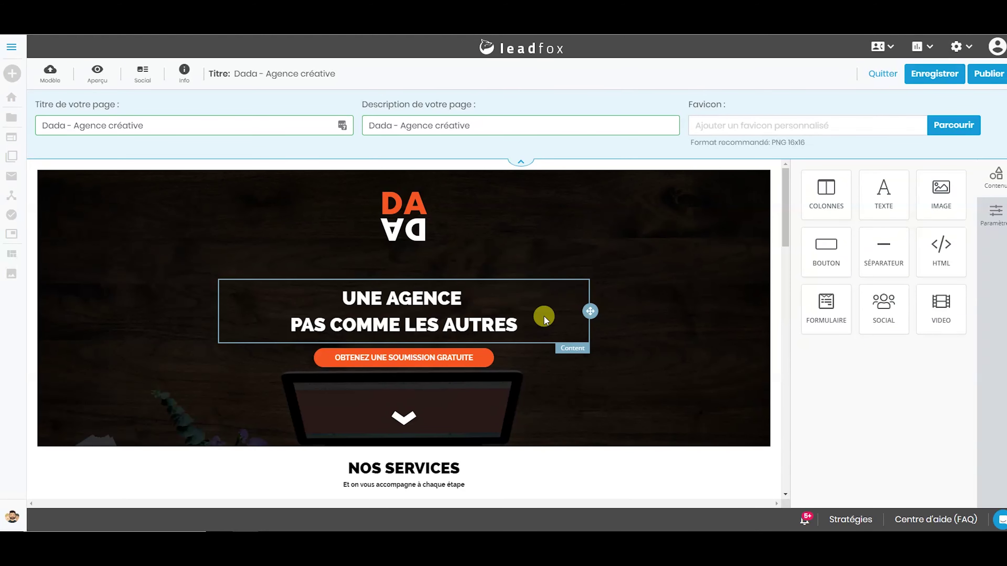
{"action": "left_click", "coordinate": [394, 222]}
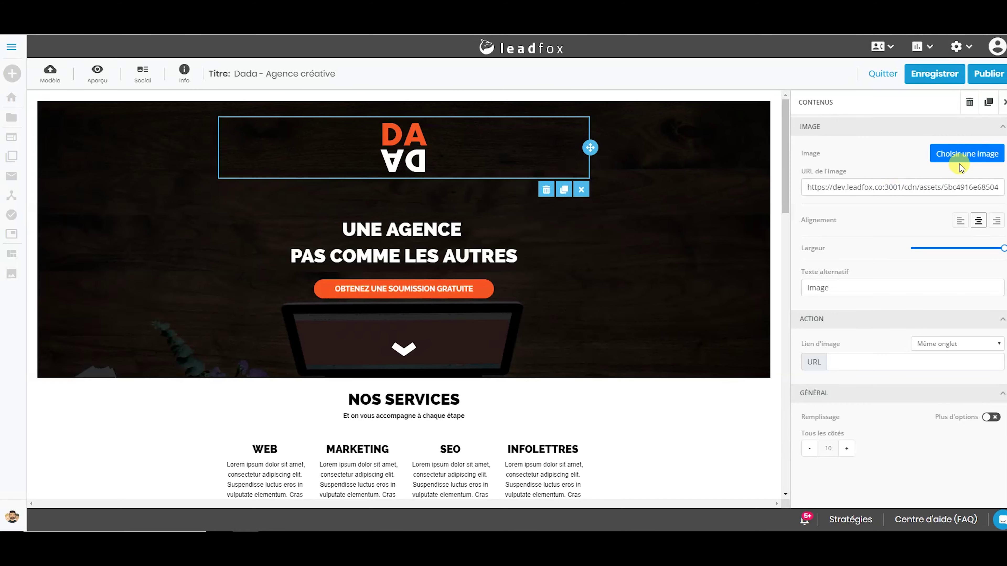
{"action": "left_click", "coordinate": [965, 156]}
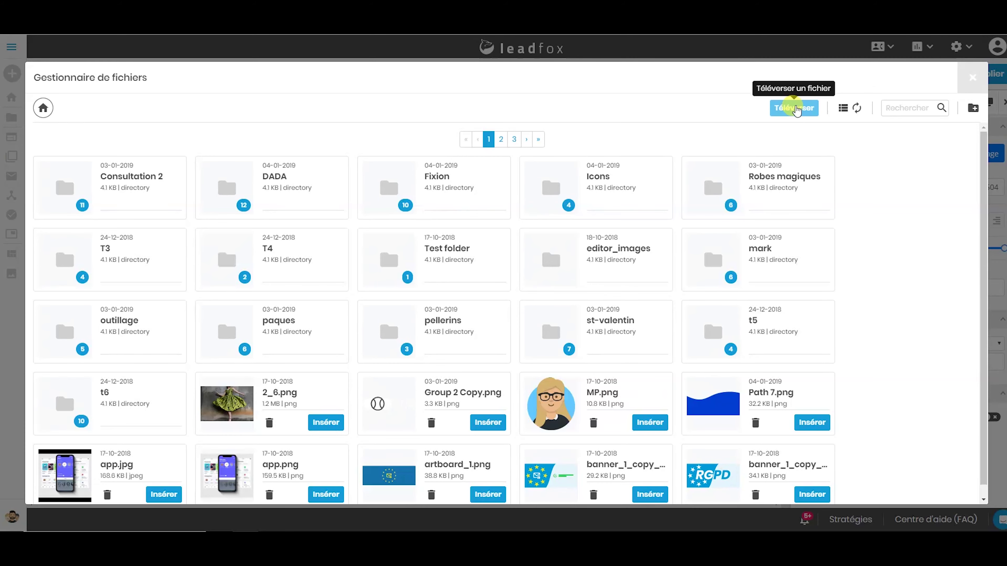
{"action": "left_click", "coordinate": [971, 78]}
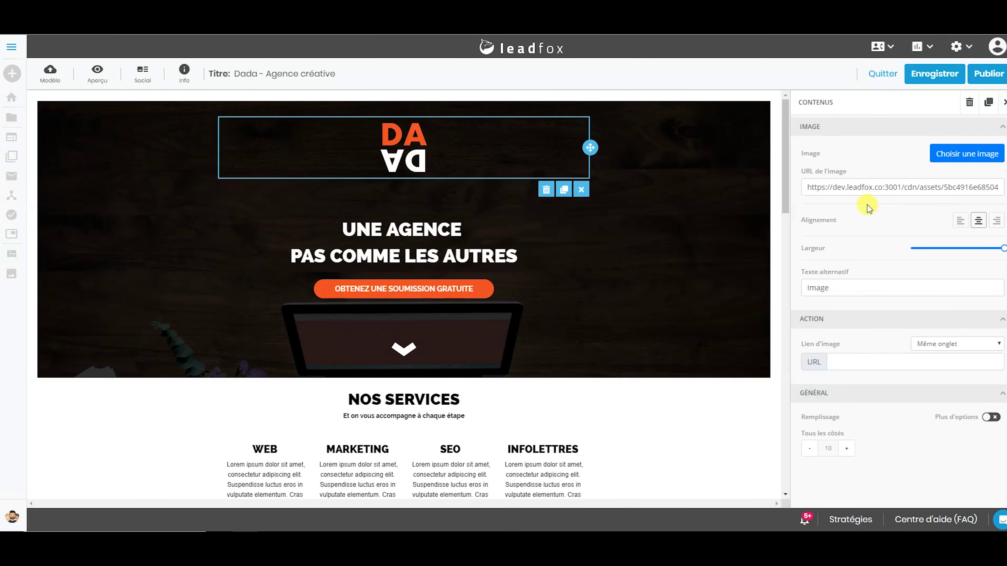
{"action": "triple_click", "coordinate": [807, 188]}
{"action": "left_click", "coordinate": [930, 188]}
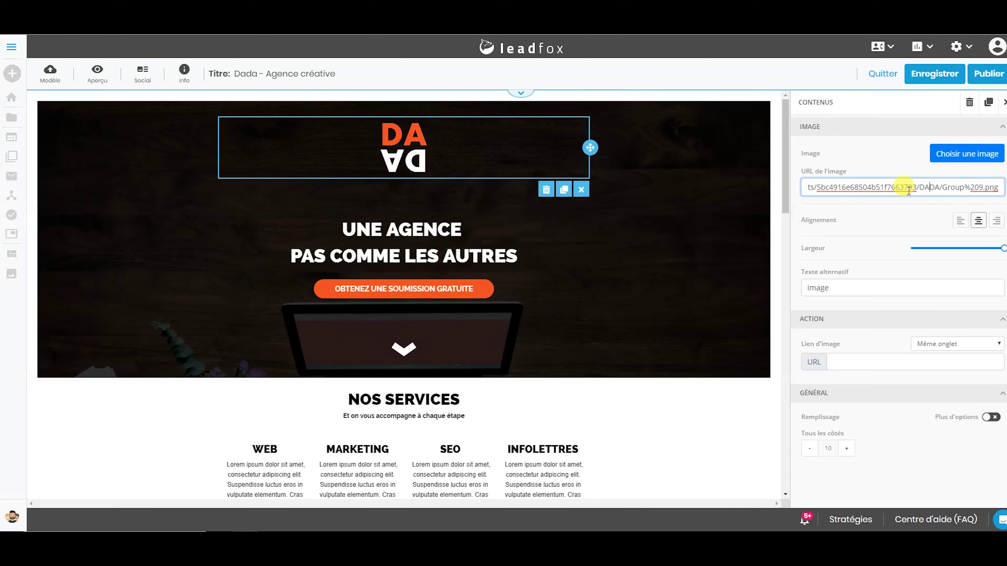
{"action": "left_click_drag", "start_coordinate": [931, 188], "coordinate": [710, 193]}
{"action": "left_click", "coordinate": [862, 158]}
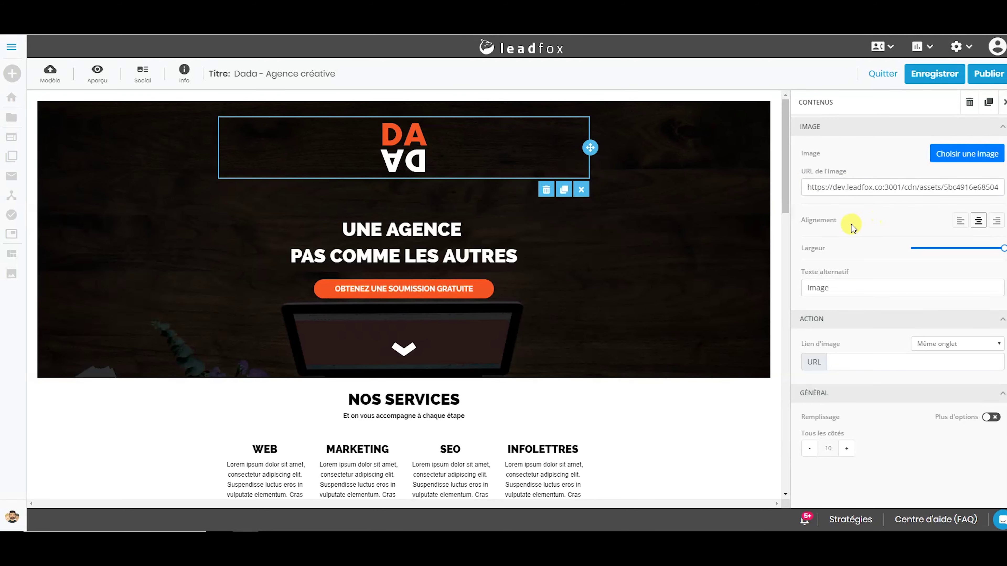
Step: Try left alignment for the logo, restore its centre alignment, and reduce its width setting to about a third
{"action": "left_click", "coordinate": [960, 223]}
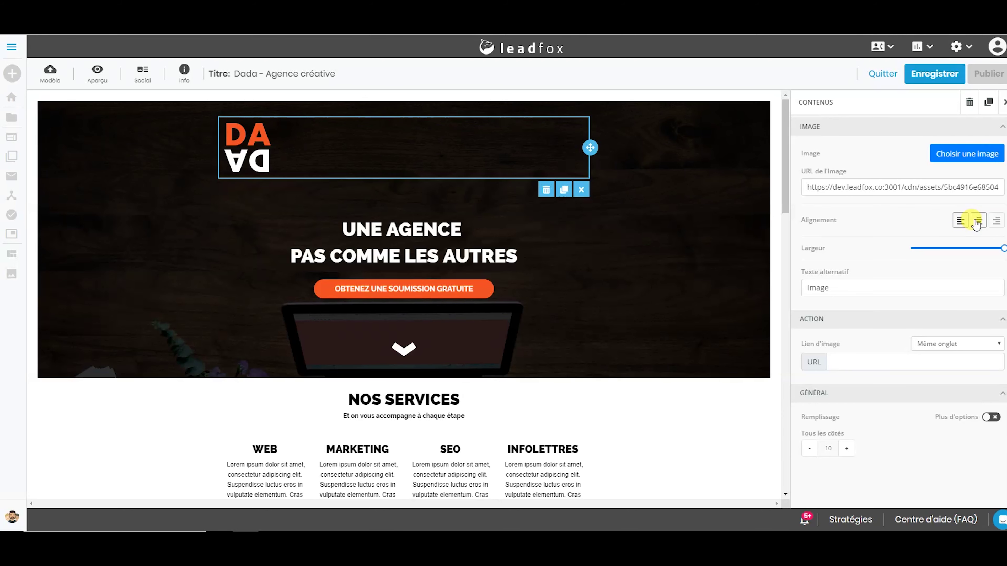
{"action": "left_click", "coordinate": [977, 221]}
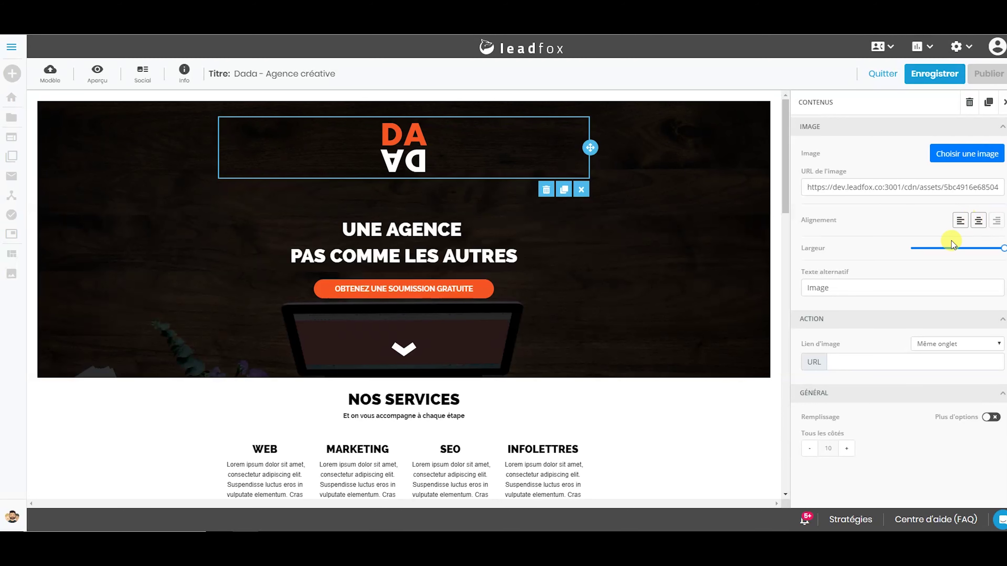
{"action": "left_click_drag", "start_coordinate": [1003, 252], "coordinate": [944, 249]}
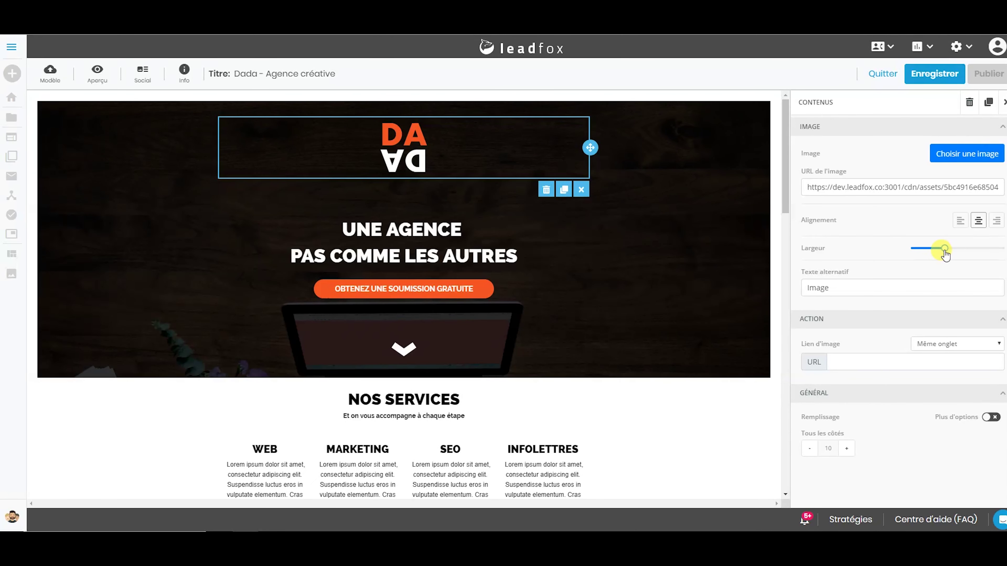
Step: Replace the logo's alternative text with "logo ebook"
{"action": "left_click", "coordinate": [845, 288]}
{"action": "left_click_drag", "start_coordinate": [845, 288], "coordinate": [795, 292]}
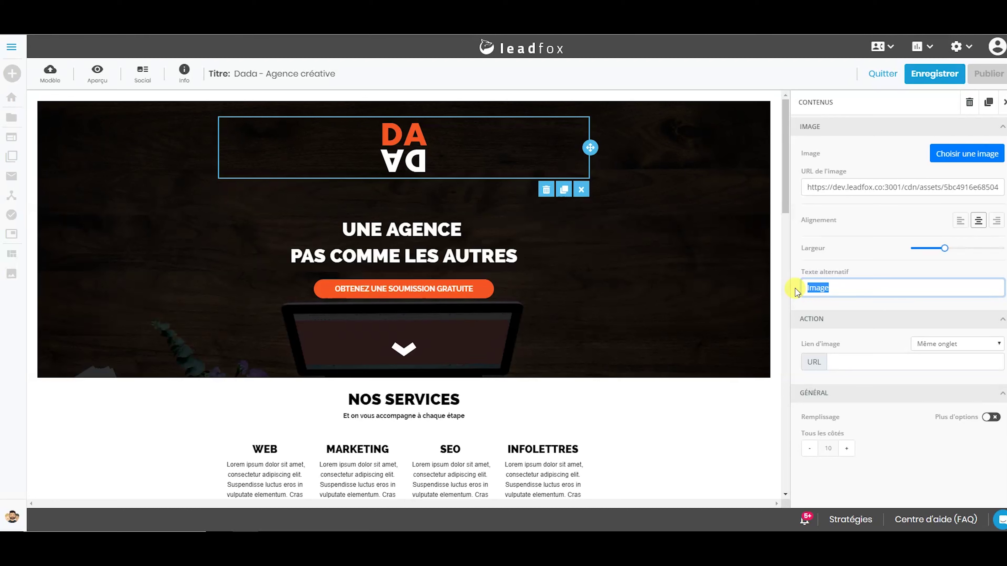
{"action": "type", "text": "logo ebook"}
{"action": "left_click", "coordinate": [838, 274]}
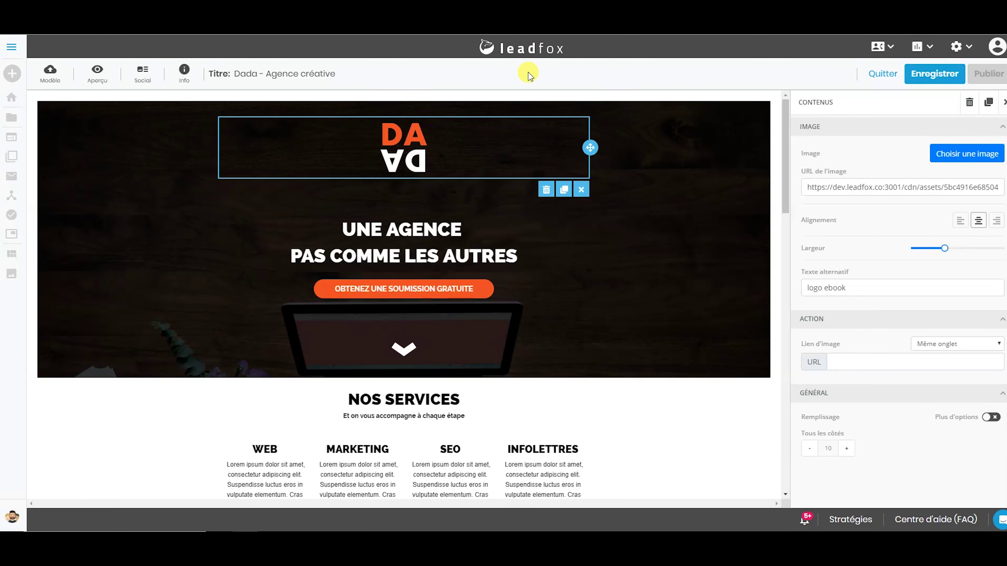
Step: Replace the header heading with "Ebook : Augmentez vos ventes grâce au marketing automatisé"
{"action": "left_click", "coordinate": [392, 260]}
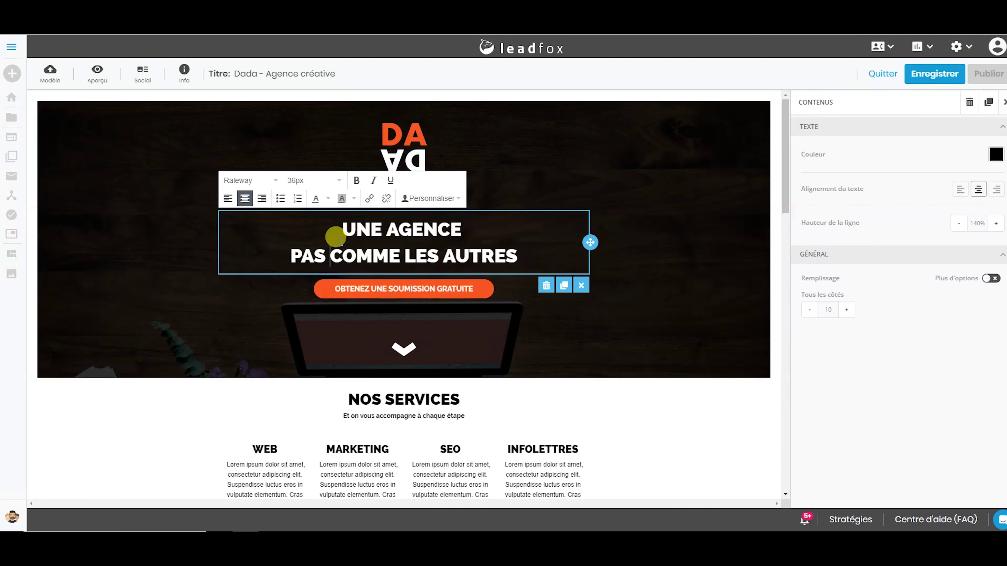
{"action": "left_click_drag", "start_coordinate": [331, 254], "coordinate": [302, 228]}
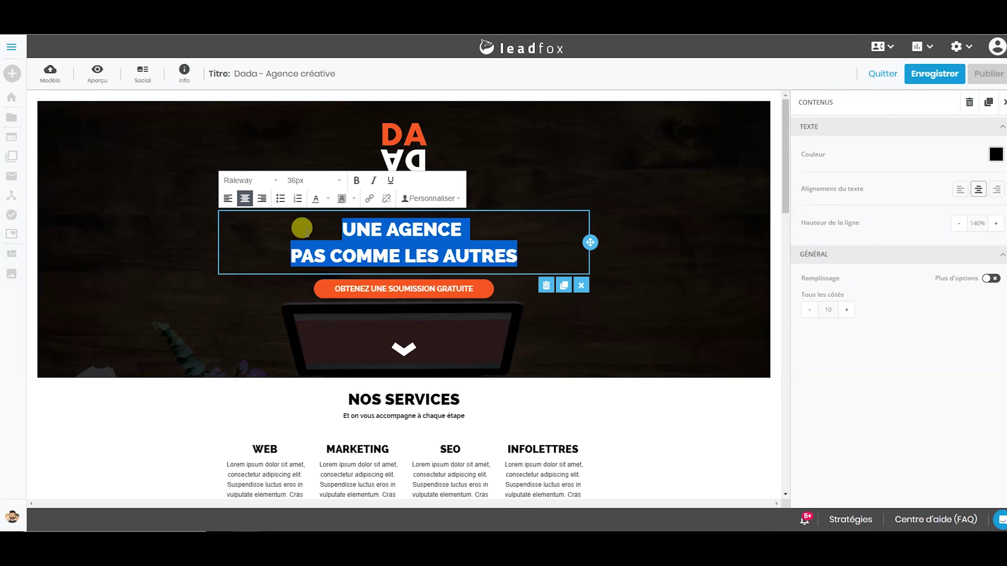
{"action": "type", "text": "Augmente"}
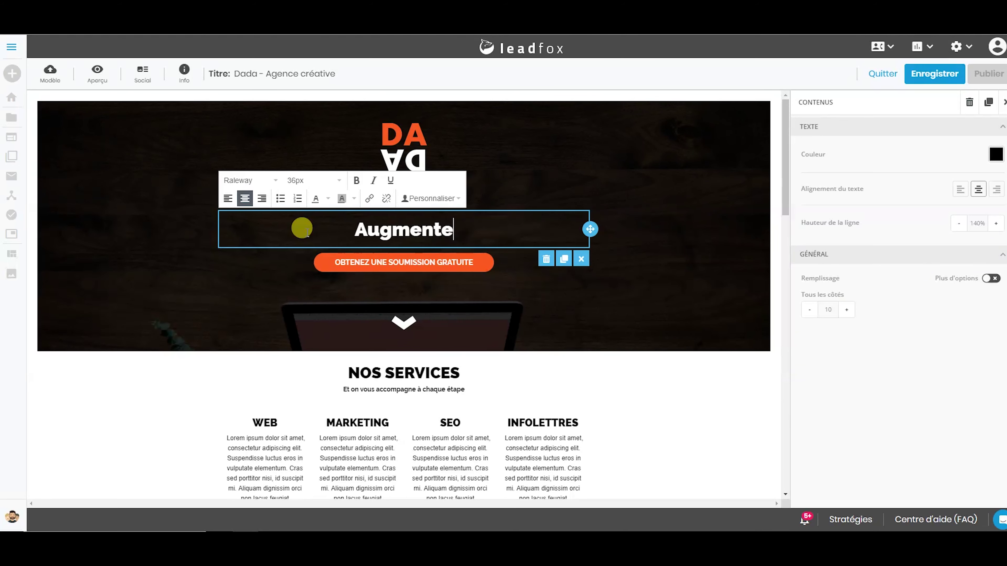
{"action": "type", "text": "z vos ventes grâce a"}
{"action": "key", "text": "BackSpace"}
{"action": "type", "text": "âce au m"}
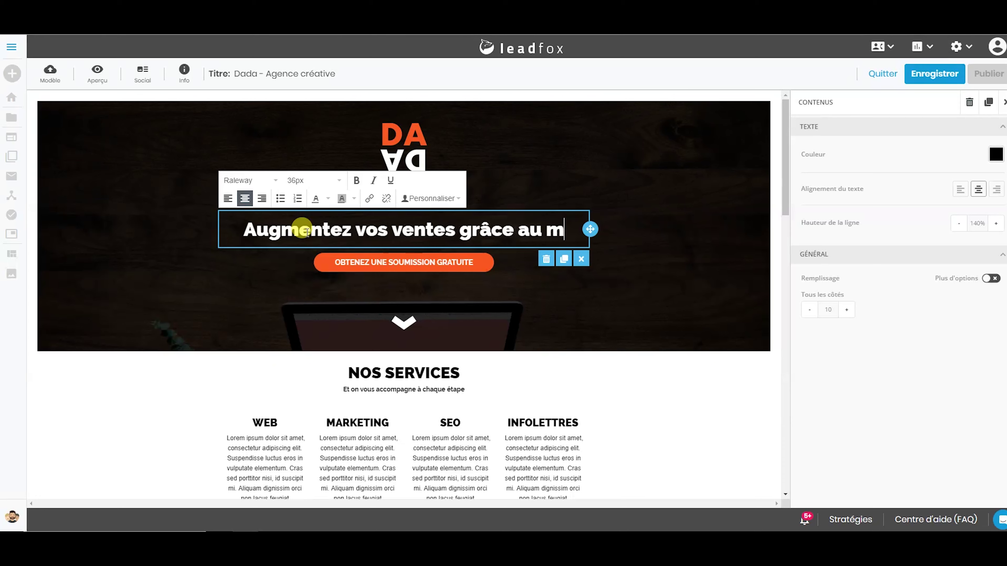
{"action": "type", "text": "arketing automatisé"}
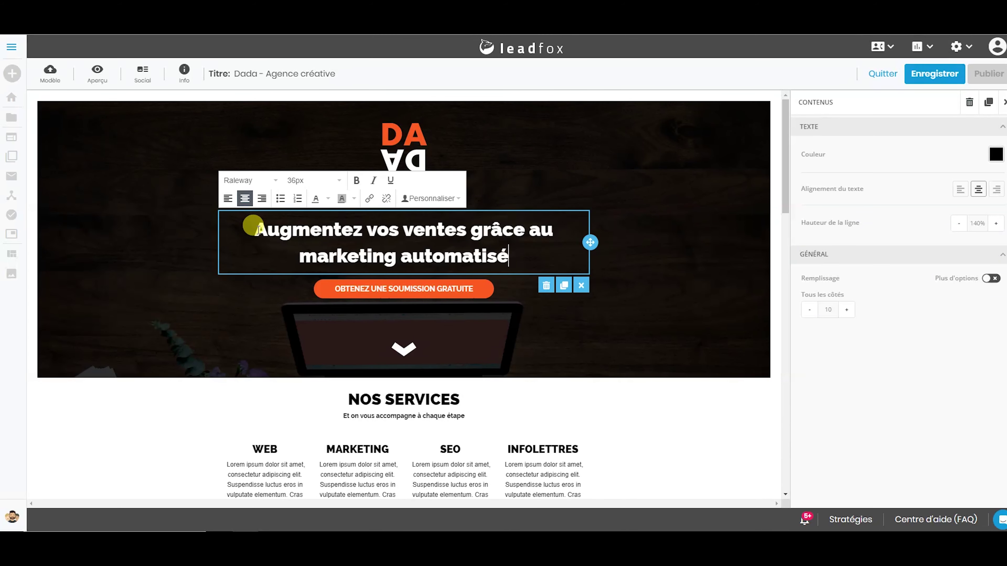
{"action": "type", "text": "Ebook :"}
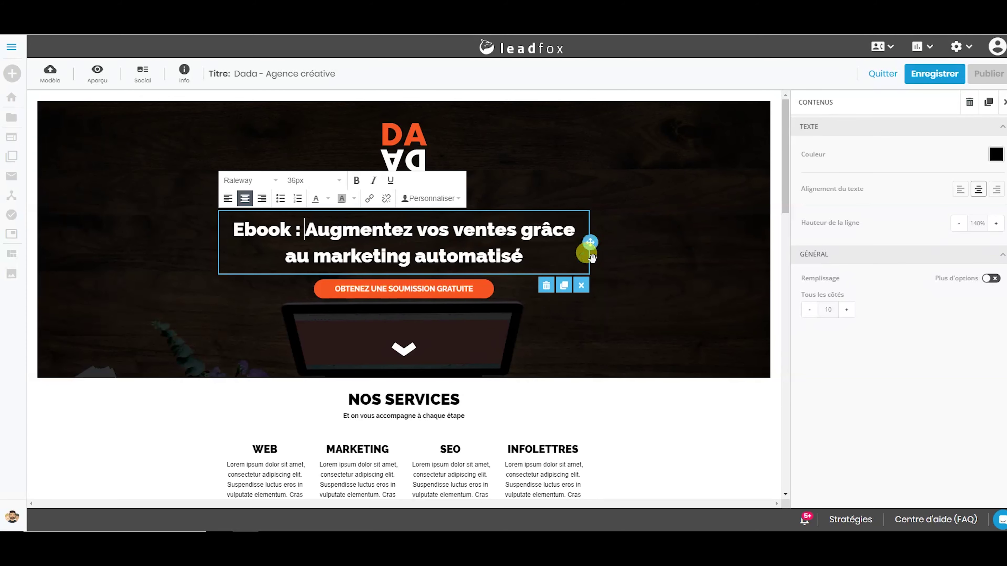
Step: Try left alignment on the heading, return it to centre, and look at the font size options
{"action": "left_click_drag", "start_coordinate": [512, 252], "coordinate": [234, 229]}
{"action": "left_click", "coordinate": [216, 243]}
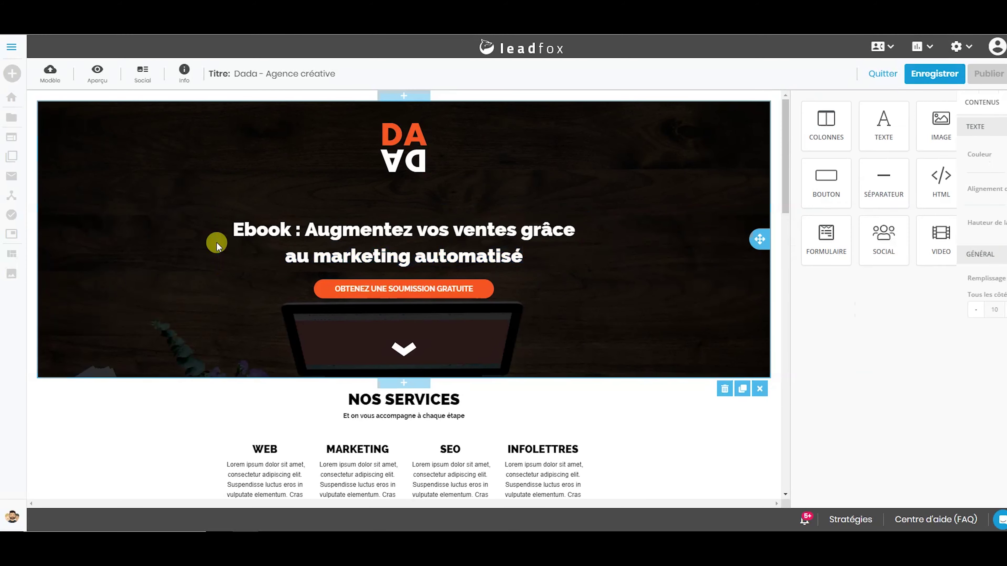
{"action": "left_click", "coordinate": [242, 230]}
{"action": "left_click", "coordinate": [229, 198]}
{"action": "left_click", "coordinate": [245, 199]}
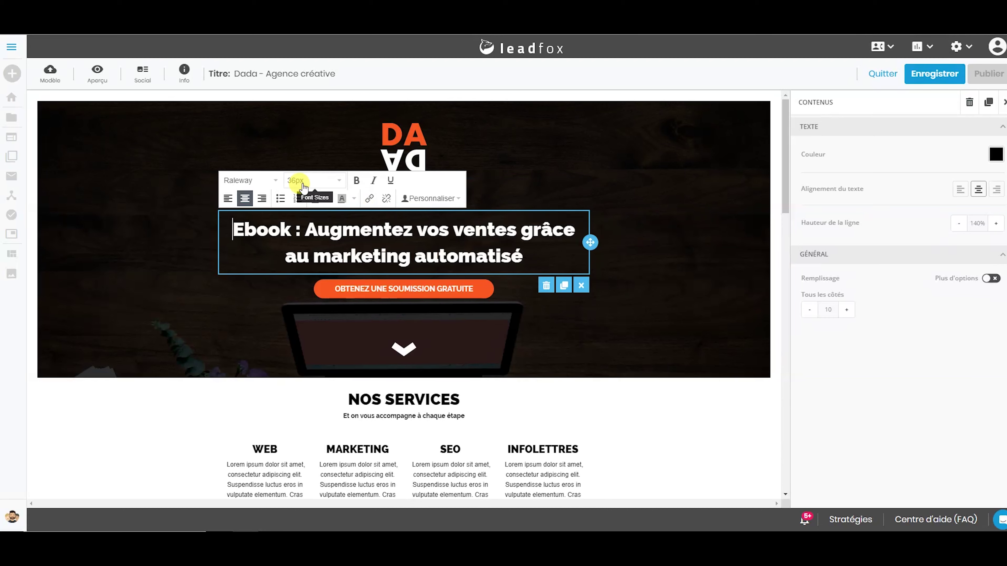
{"action": "left_click", "coordinate": [293, 181]}
{"action": "left_click", "coordinate": [333, 180]}
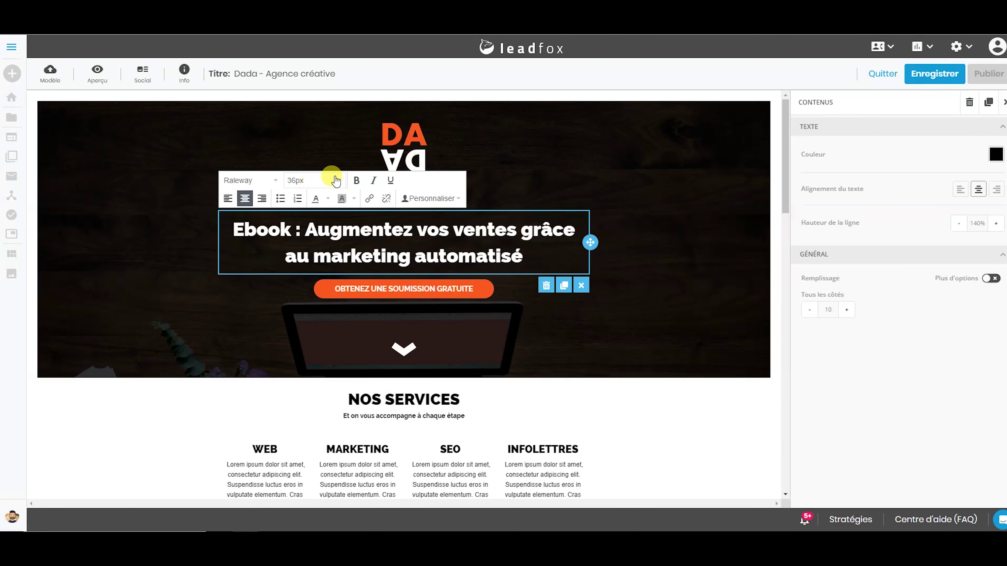
Step: Apply bold formatting to the entire header heading and set its line height to 150%
{"action": "left_click_drag", "start_coordinate": [529, 254], "coordinate": [225, 227]}
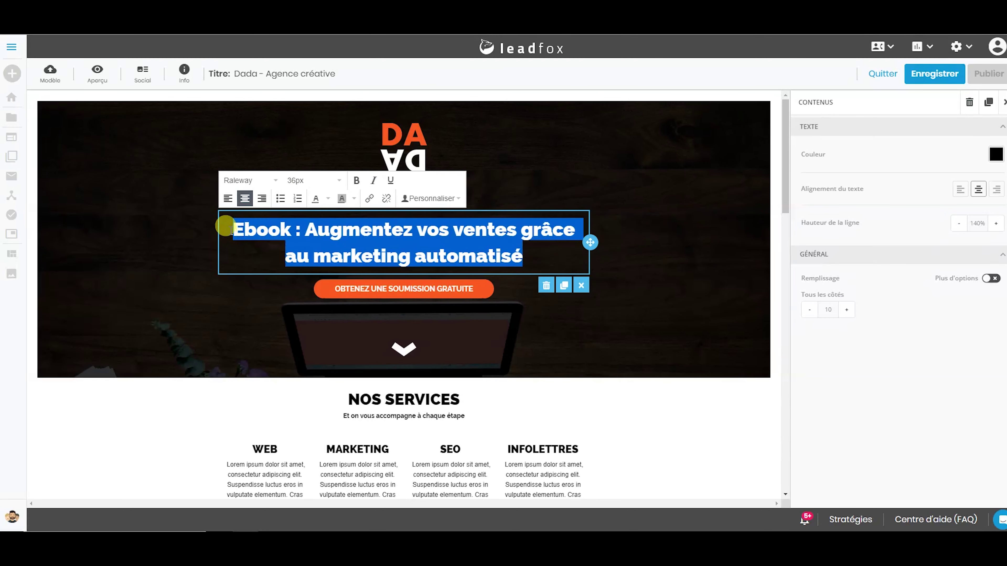
{"action": "left_click", "coordinate": [356, 180]}
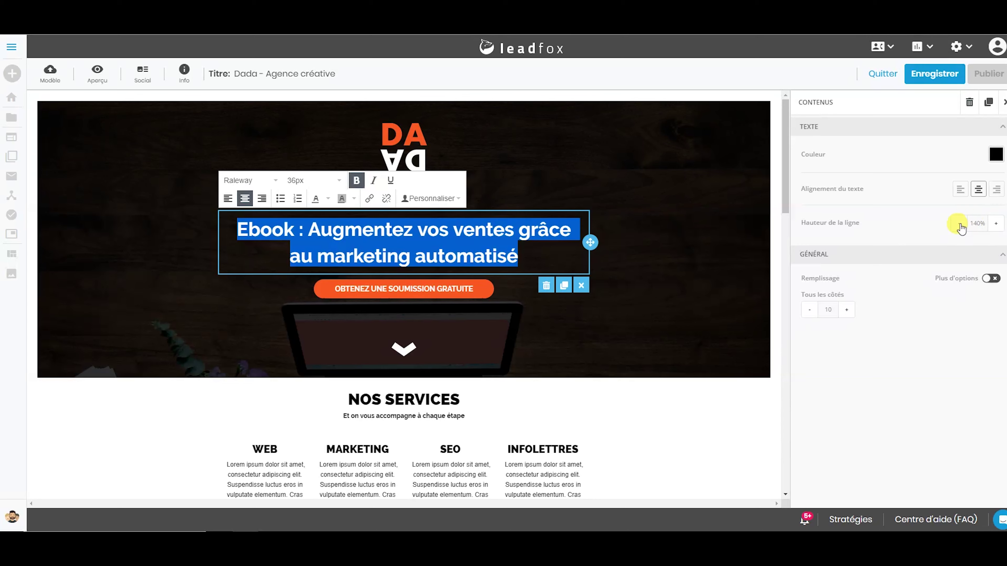
{"action": "left_click", "coordinate": [998, 224]}
{"action": "left_click", "coordinate": [997, 225]}
{"action": "left_click", "coordinate": [997, 224]}
{"action": "left_click", "coordinate": [998, 224]}
{"action": "left_click", "coordinate": [998, 224]}
{"action": "left_click", "coordinate": [998, 224]}
{"action": "left_click", "coordinate": [954, 224]}
{"action": "left_click", "coordinate": [955, 224]}
{"action": "left_click", "coordinate": [954, 224]}
{"action": "left_click", "coordinate": [955, 224]}
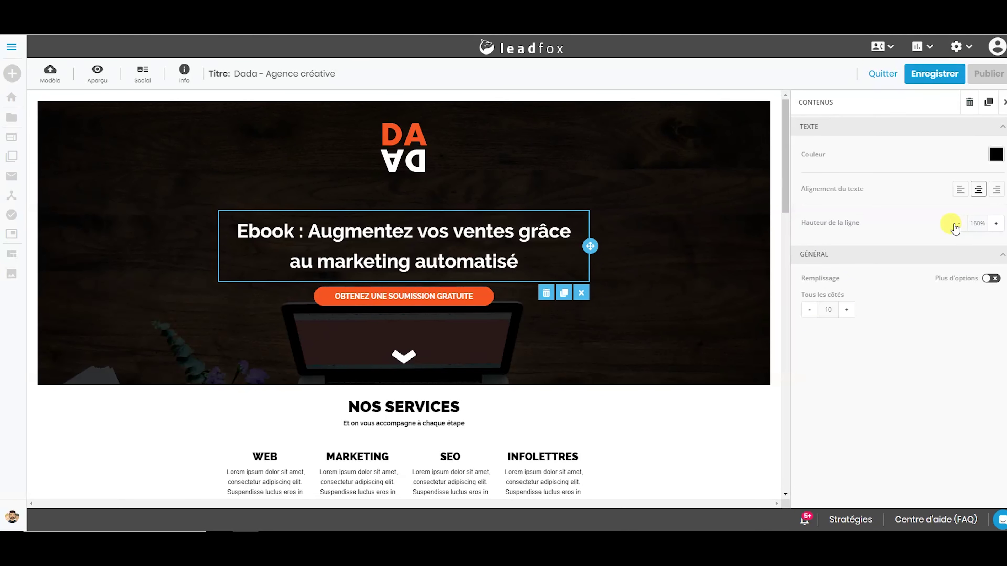
{"action": "left_click", "coordinate": [955, 224]}
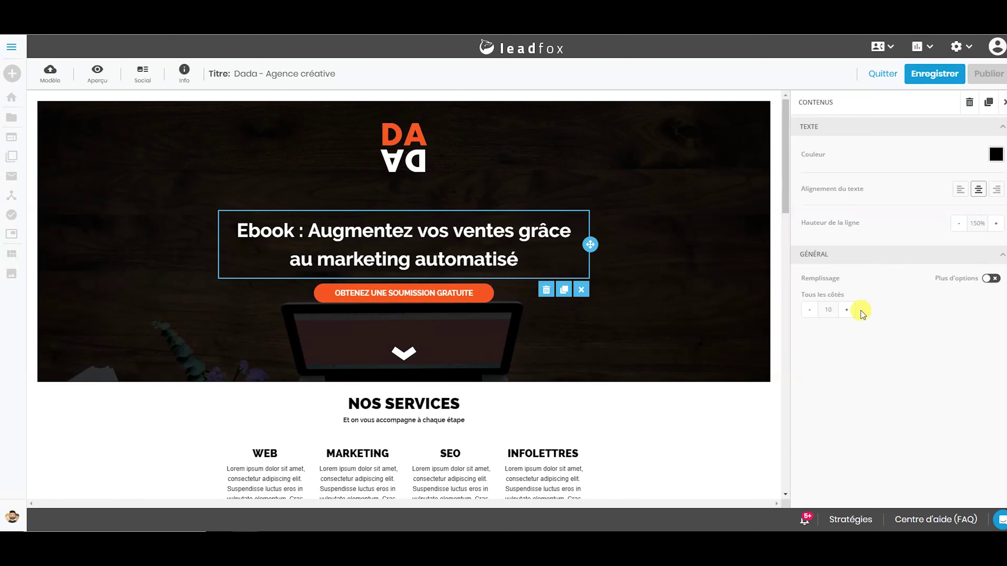
Step: Increase the heading's padding on all sides to 19
{"action": "left_click", "coordinate": [847, 310]}
{"action": "left_click", "coordinate": [847, 310]}
{"action": "left_click", "coordinate": [847, 310]}
{"action": "left_click", "coordinate": [847, 310]}
{"action": "left_click", "coordinate": [847, 310]}
{"action": "left_click", "coordinate": [846, 310]}
{"action": "left_click", "coordinate": [847, 310]}
{"action": "left_click", "coordinate": [847, 310]}
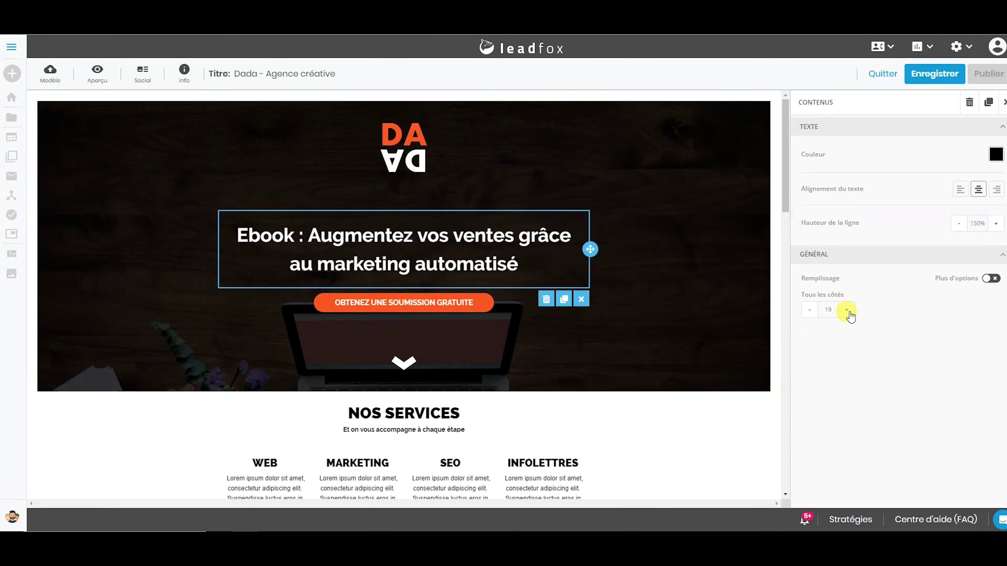
Step: Reduce the header heading's padding on all sides to 12
{"action": "left_click", "coordinate": [809, 310]}
{"action": "left_click", "coordinate": [810, 310]}
{"action": "left_click", "coordinate": [809, 310]}
{"action": "left_click", "coordinate": [810, 310]}
{"action": "left_click", "coordinate": [810, 310]}
{"action": "left_click", "coordinate": [809, 311]}
{"action": "left_click", "coordinate": [809, 311]}
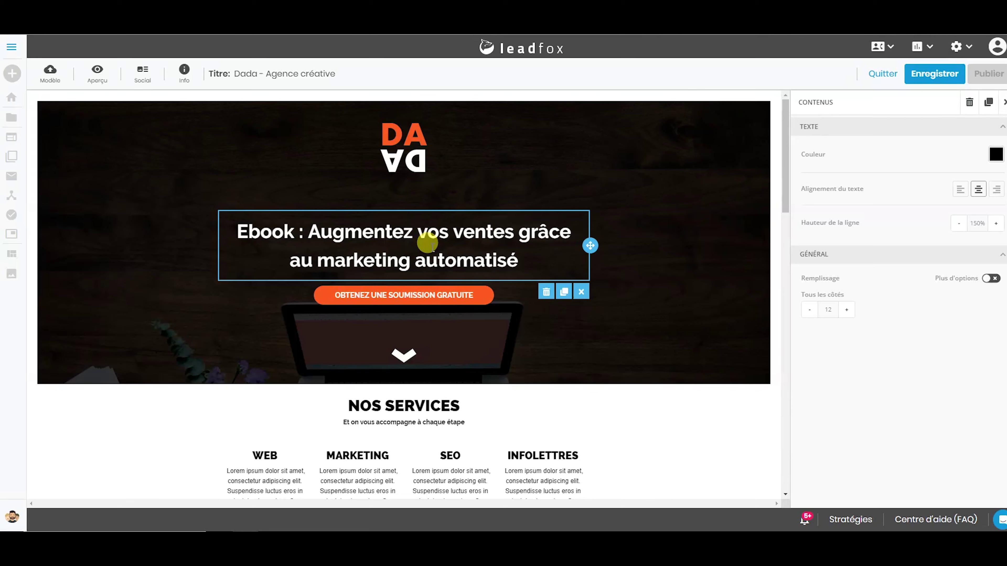
Step: Replace the text of the orange header button with "Télécharger mon ebook"
{"action": "left_click", "coordinate": [445, 295]}
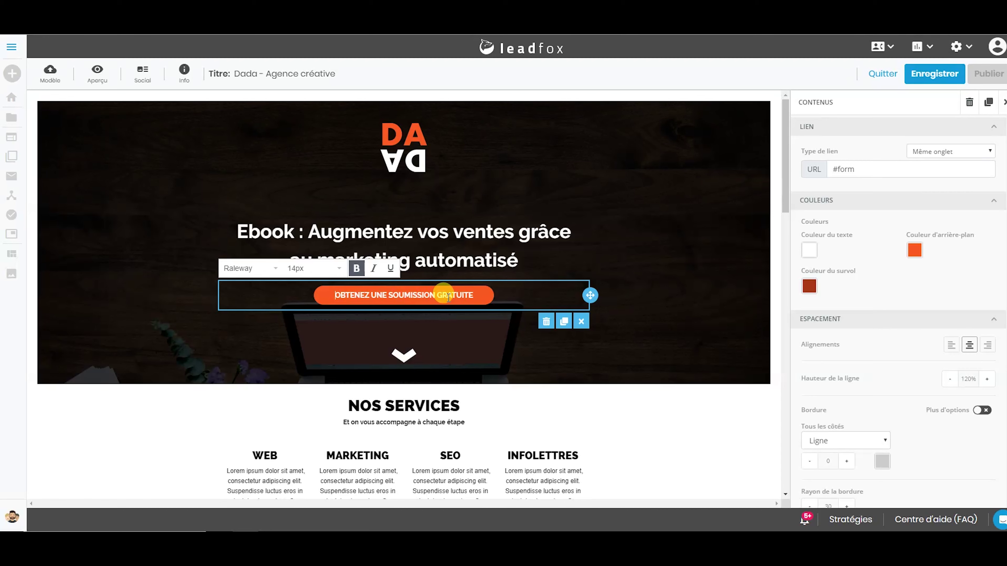
{"action": "left_click_drag", "start_coordinate": [480, 292], "coordinate": [301, 300]}
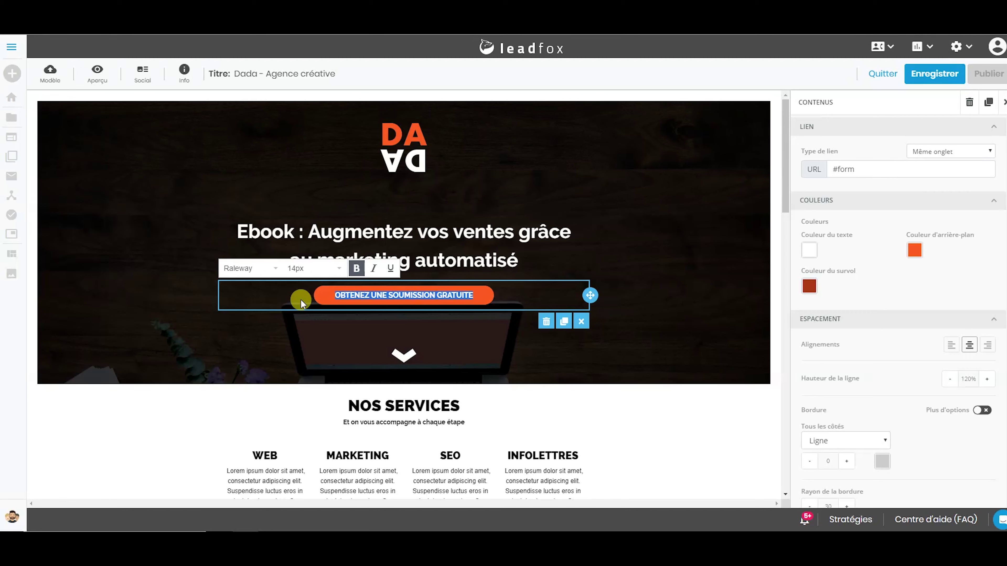
{"action": "type", "text": "T"}
{"action": "key", "text": "BackSpace"}
{"action": "type", "text": "Télécharger mon ebook"}
Step: Set the font size of the entire header button text to 20px
{"action": "key", "text": "ctrl+a"}
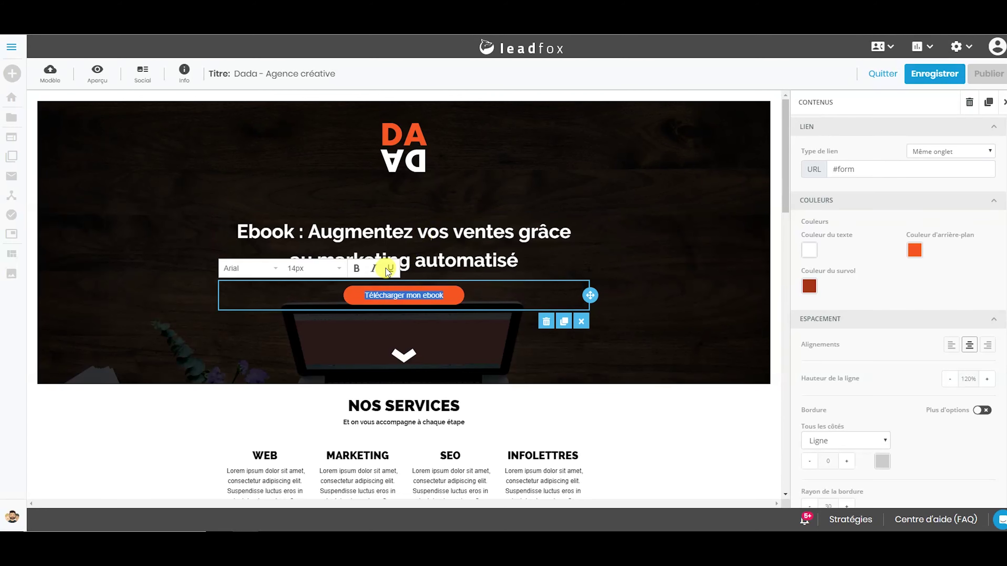
{"action": "left_click", "coordinate": [321, 268]}
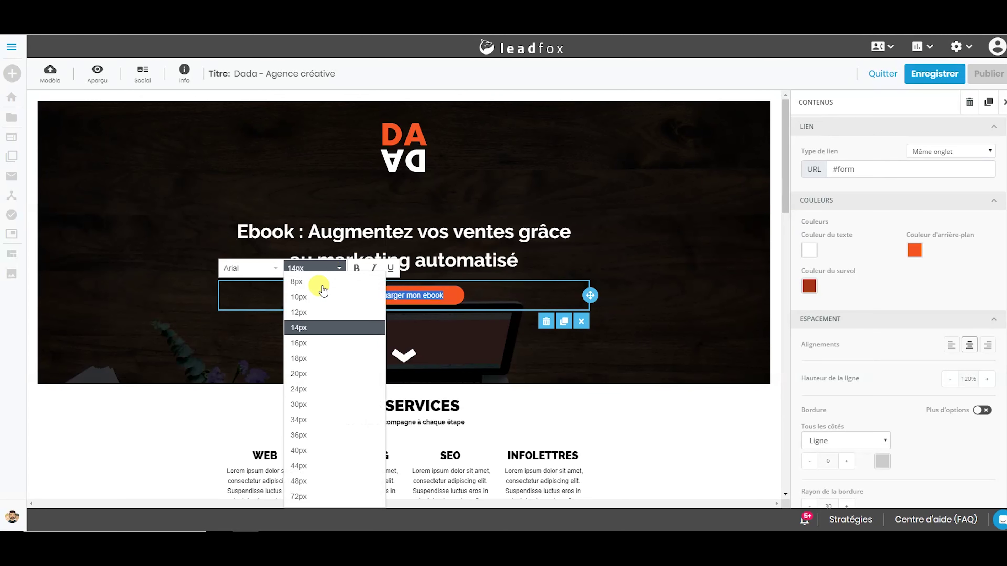
{"action": "left_click", "coordinate": [316, 373]}
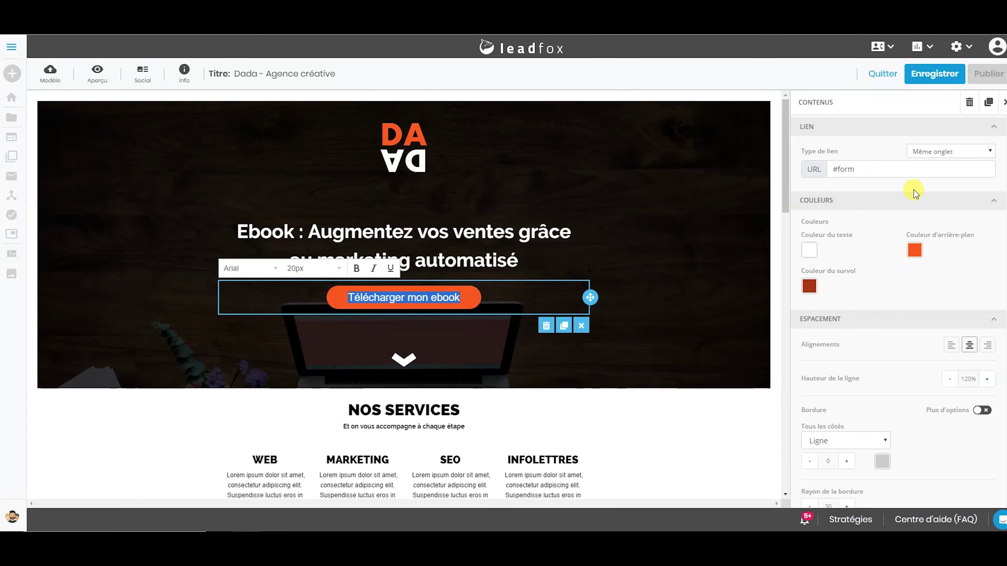
{"action": "left_click", "coordinate": [465, 297]}
{"action": "left_click", "coordinate": [502, 295]}
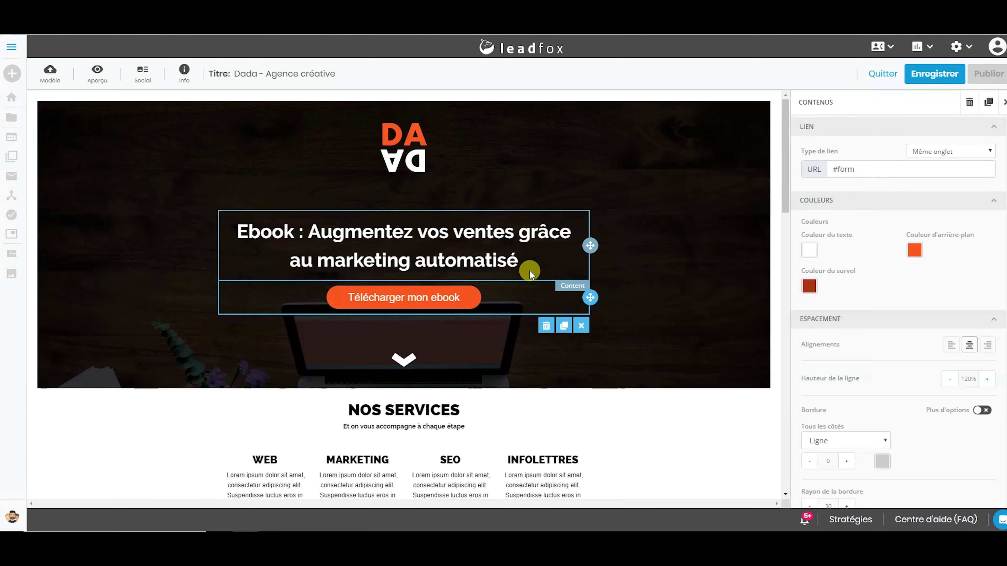
{"action": "scroll", "coordinate": [518, 308], "scroll_direction": "down", "scroll_amount": 15}
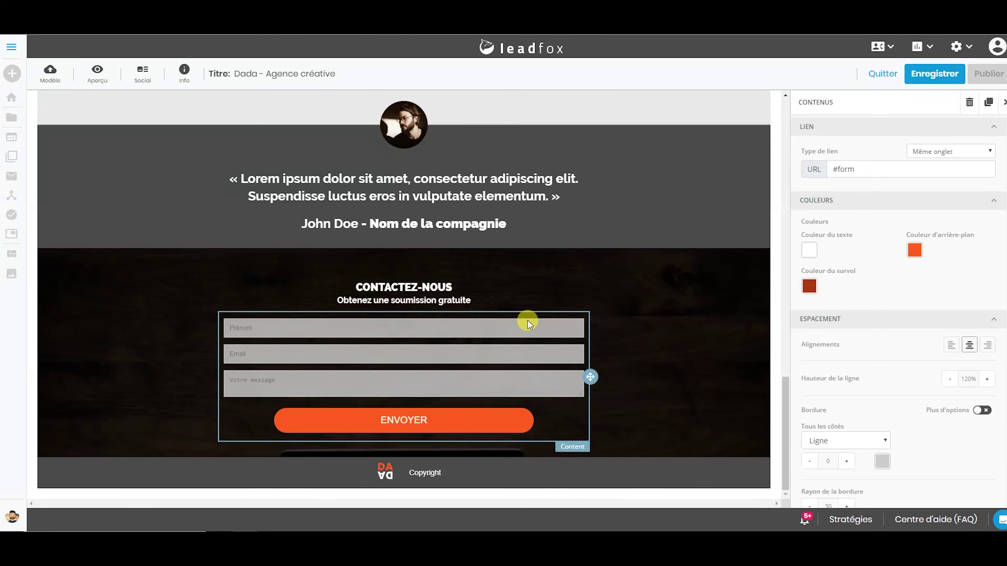
{"action": "scroll", "coordinate": [528, 321], "scroll_direction": "up", "scroll_amount": 15}
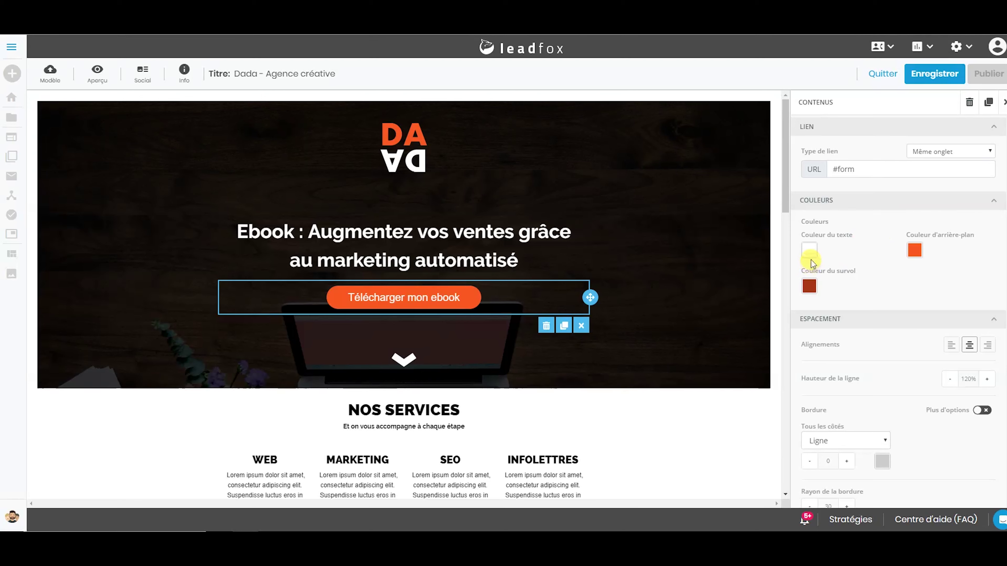
{"action": "scroll", "coordinate": [924, 286], "scroll_direction": "down", "scroll_amount": 5}
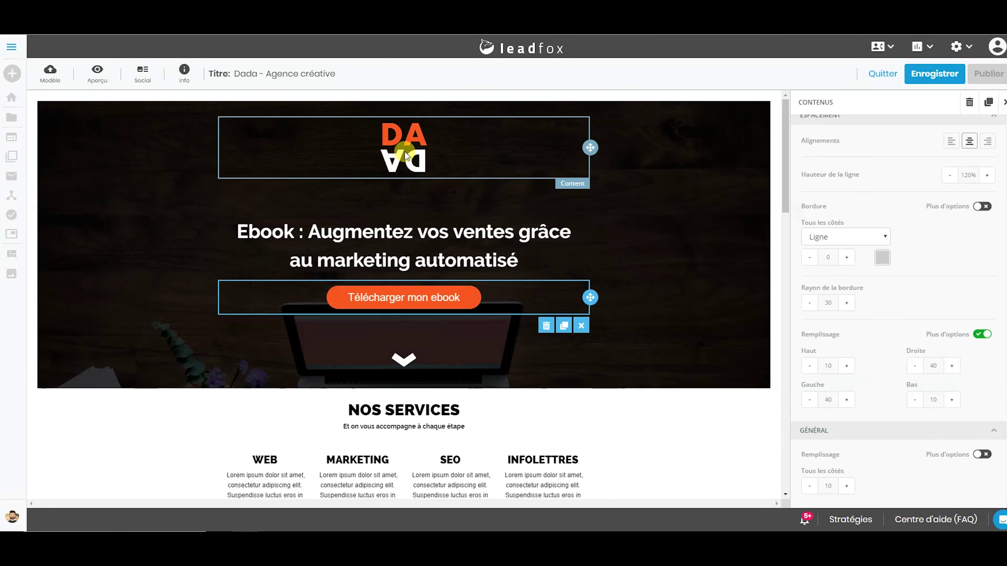
Step: Replace the "NOS SERVICES" section heading with "Raison pourquoi lire mon ebook"
{"action": "scroll", "coordinate": [432, 324], "scroll_direction": "down", "scroll_amount": 5}
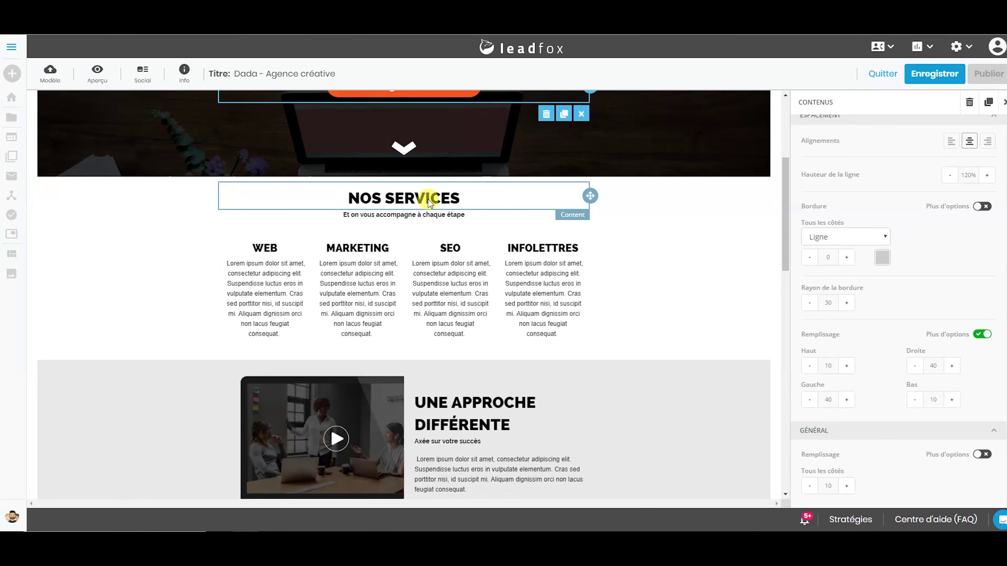
{"action": "left_click", "coordinate": [429, 200]}
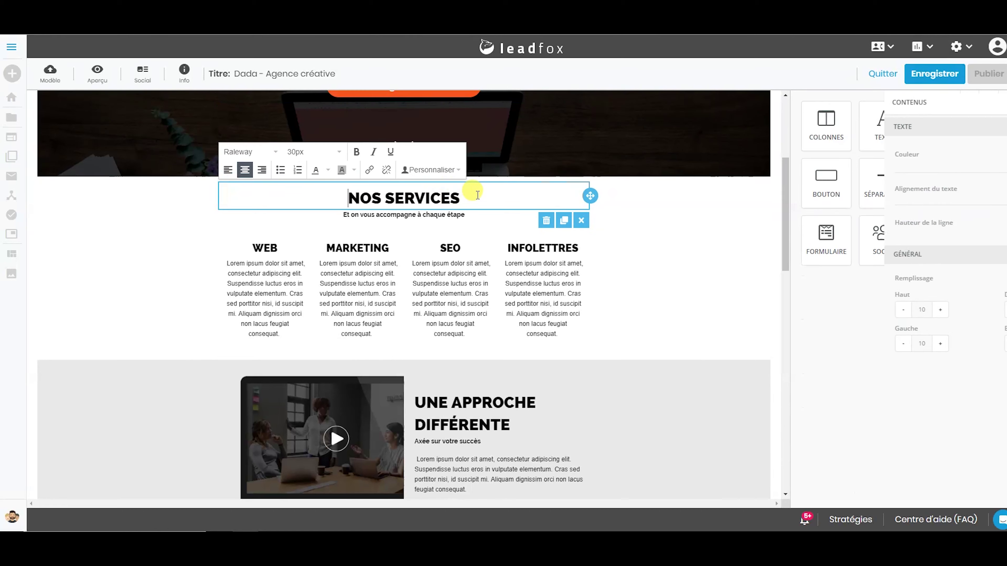
{"action": "left_click_drag", "start_coordinate": [472, 193], "coordinate": [299, 196]}
{"action": "type", "text": "Rai"}
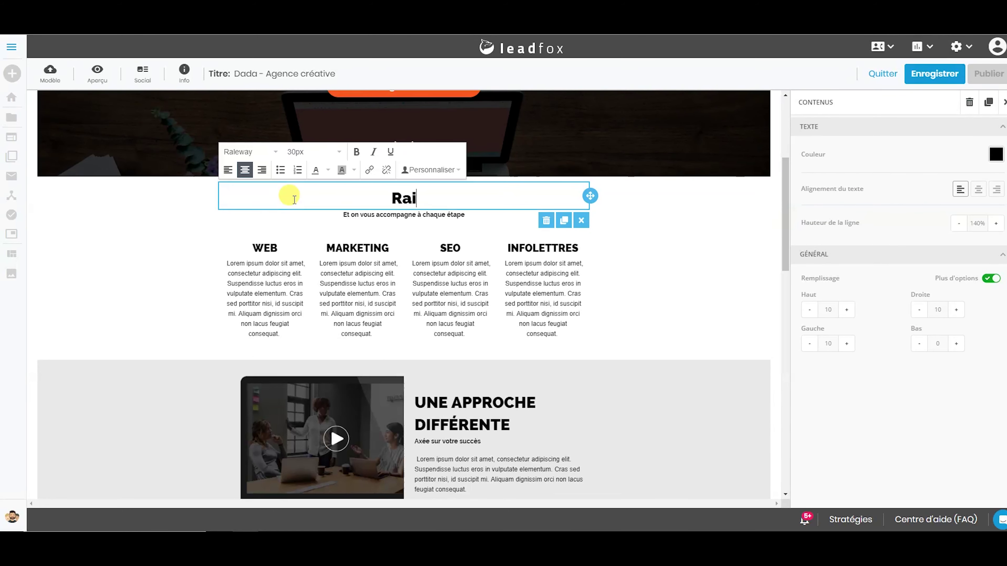
{"action": "type", "text": "son pouquo"}
{"action": "key", "text": "BackSpace"}
{"action": "key", "text": "BackSpace"}
{"action": "key", "text": "BackSpace"}
{"action": "key", "text": "BackSpace"}
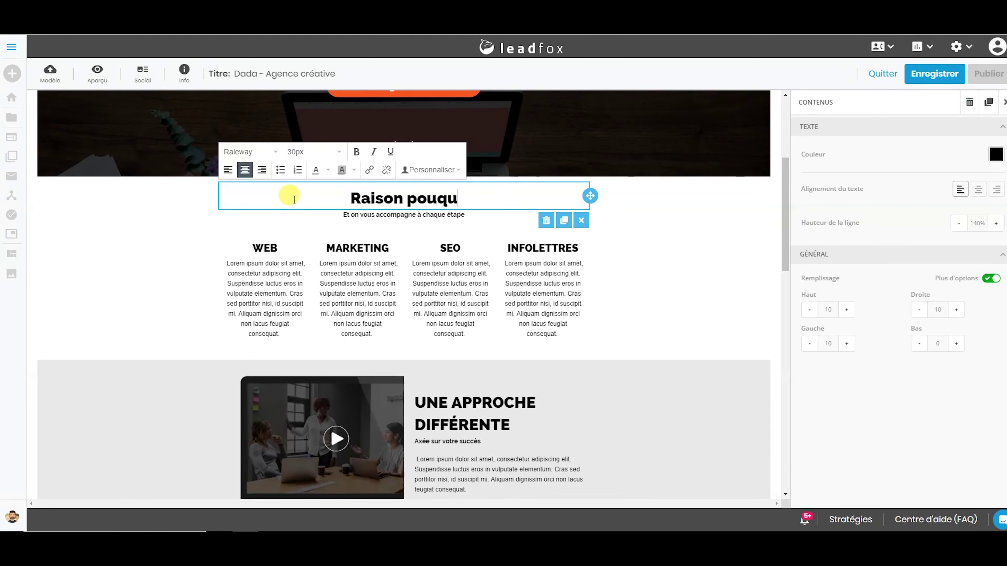
{"action": "type", "text": "urquoi l"}
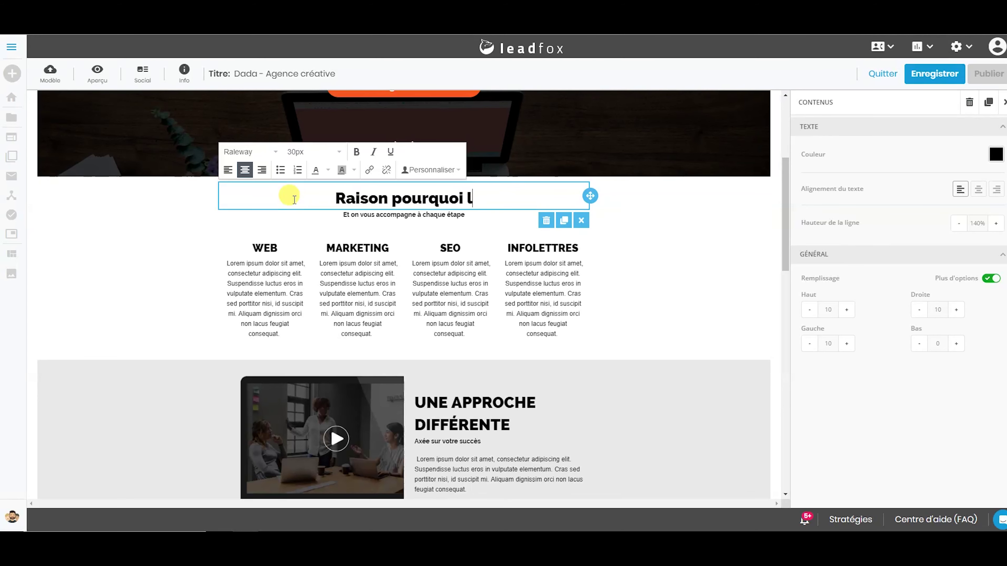
{"action": "type", "text": "ire mon ebook"}
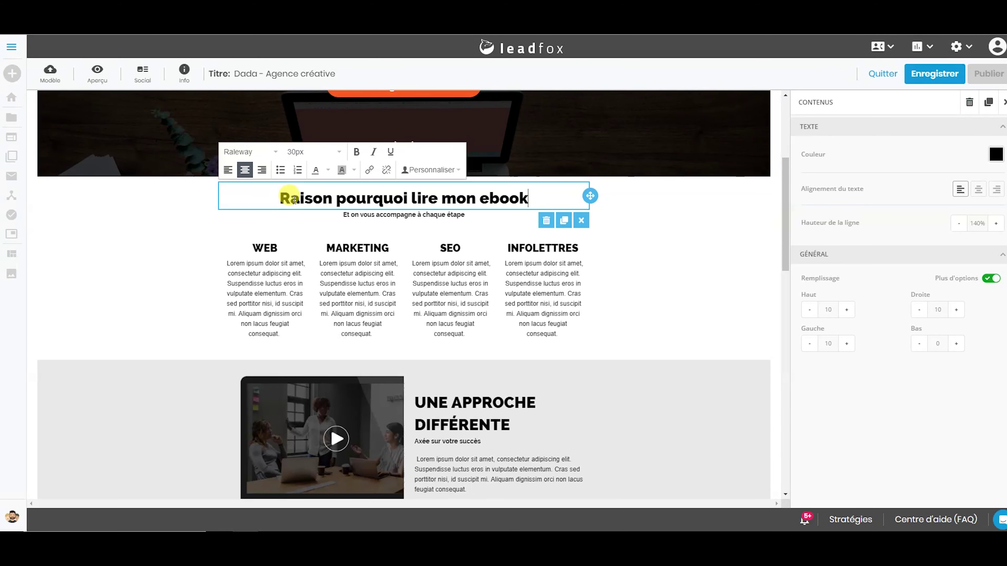
Step: Replace the column headings WEB, MARKETING and SEO with "+visites", "+ventes" and "+temps"
{"action": "left_click", "coordinate": [281, 253]}
{"action": "left_click", "coordinate": [281, 254]}
{"action": "left_click_drag", "start_coordinate": [280, 250], "coordinate": [237, 249]}
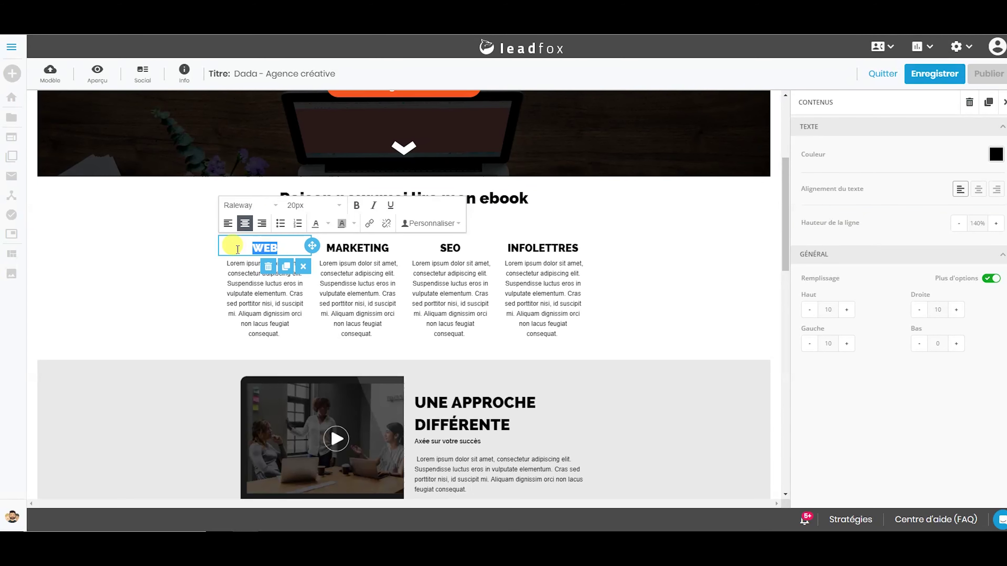
{"action": "type", "text": "+visites"}
{"action": "left_click", "coordinate": [352, 247]}
{"action": "left_click", "coordinate": [352, 246]}
{"action": "double_click", "coordinate": [352, 242]}
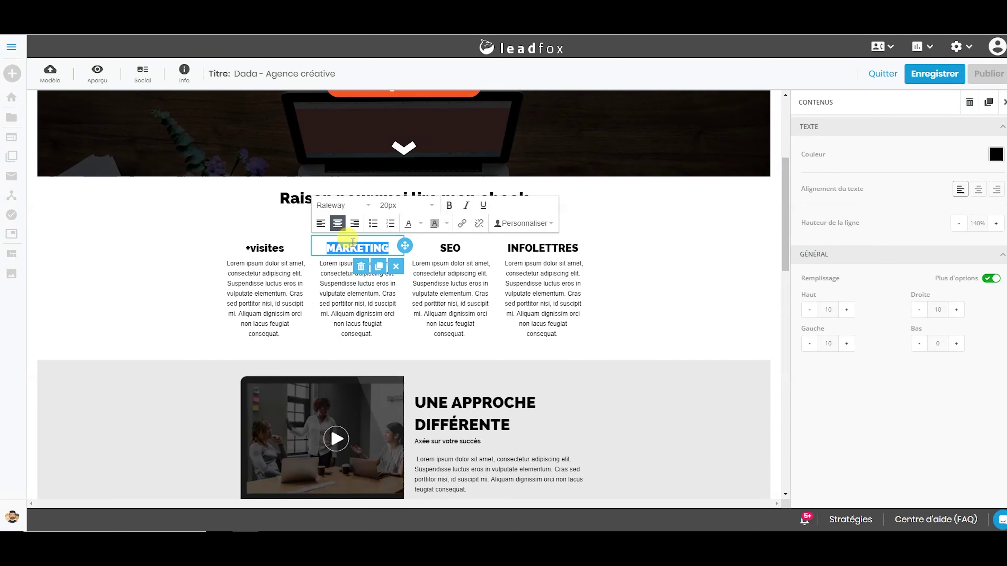
{"action": "type", "text": "+ventes"}
{"action": "left_click", "coordinate": [460, 246]}
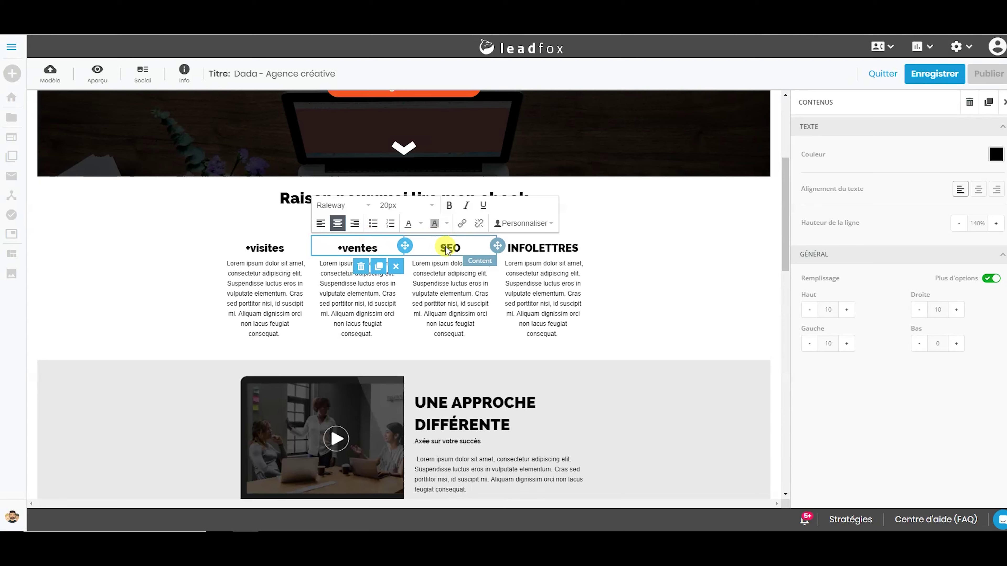
{"action": "left_click_drag", "start_coordinate": [464, 247], "coordinate": [422, 249]}
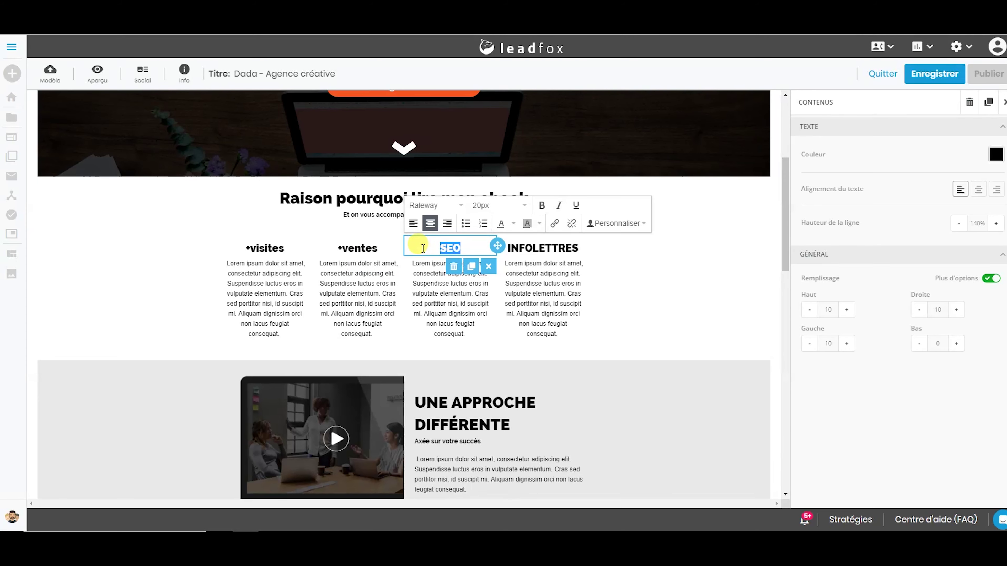
{"action": "type", "text": "+temps"}
Step: Look through the remaining template sections, from the video block and image row to the team, testimonial and contact form
{"action": "scroll", "coordinate": [618, 312], "scroll_direction": "down", "scroll_amount": 3}
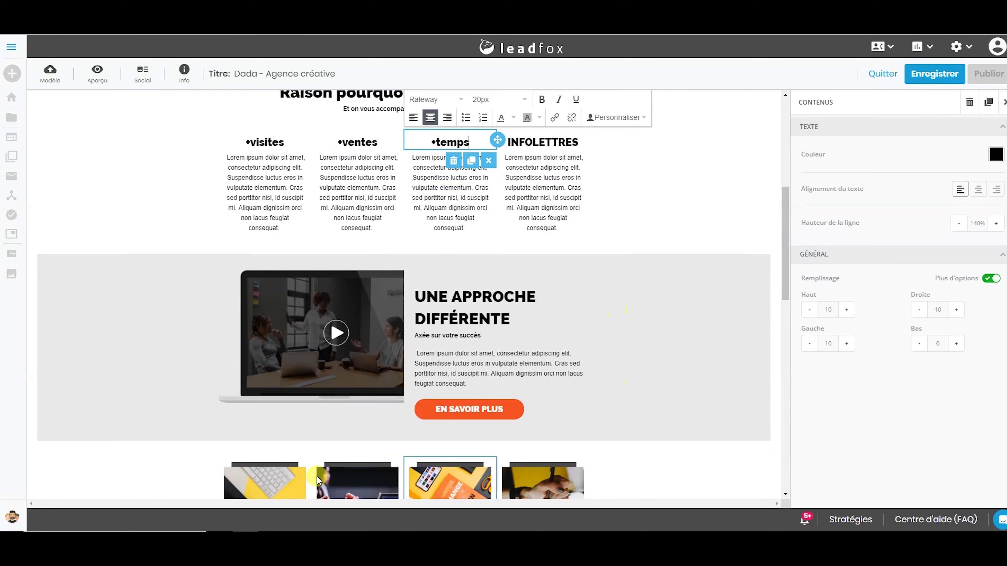
{"action": "scroll", "coordinate": [593, 322], "scroll_direction": "down", "scroll_amount": 7}
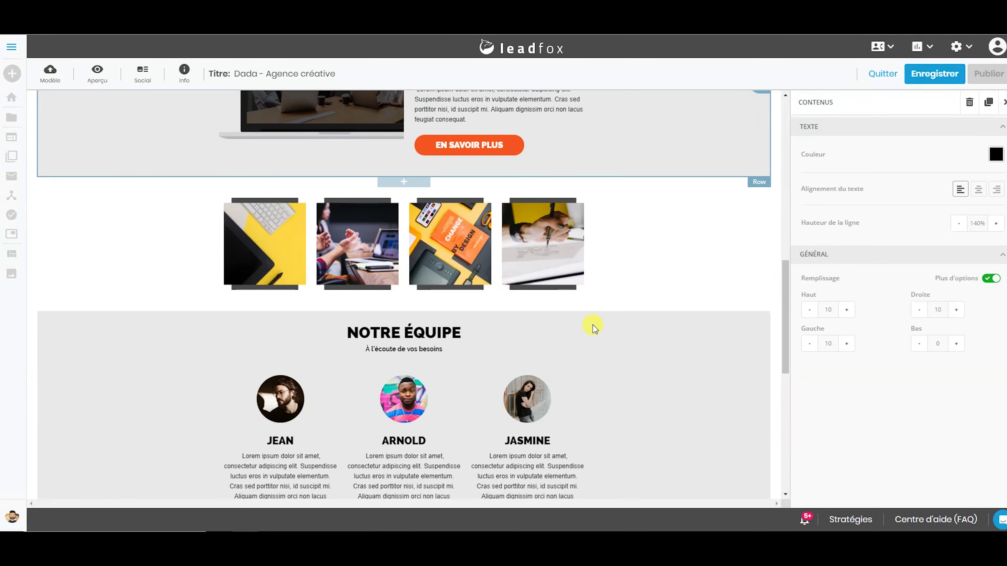
{"action": "scroll", "coordinate": [591, 299], "scroll_direction": "up", "scroll_amount": 4}
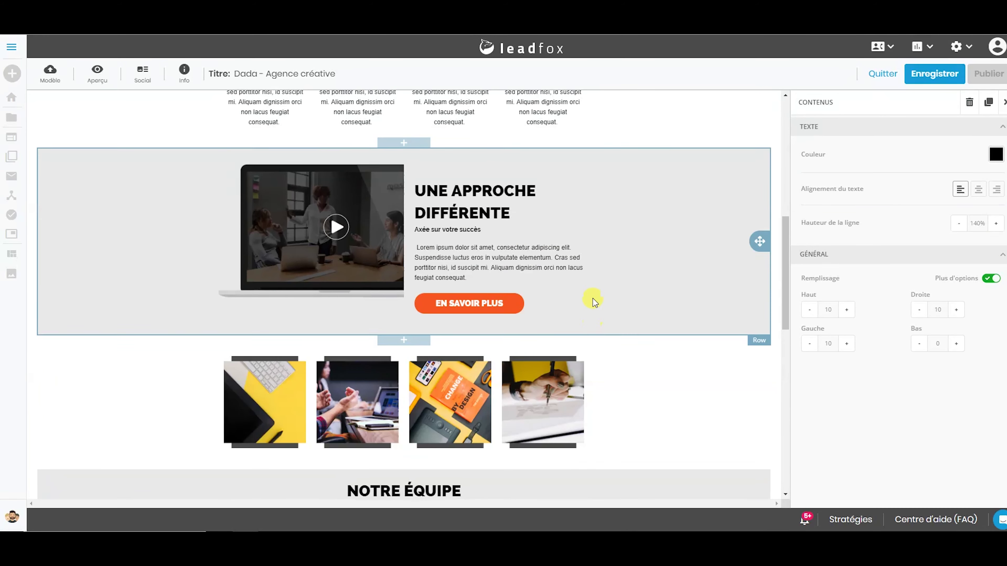
{"action": "left_click", "coordinate": [352, 236]}
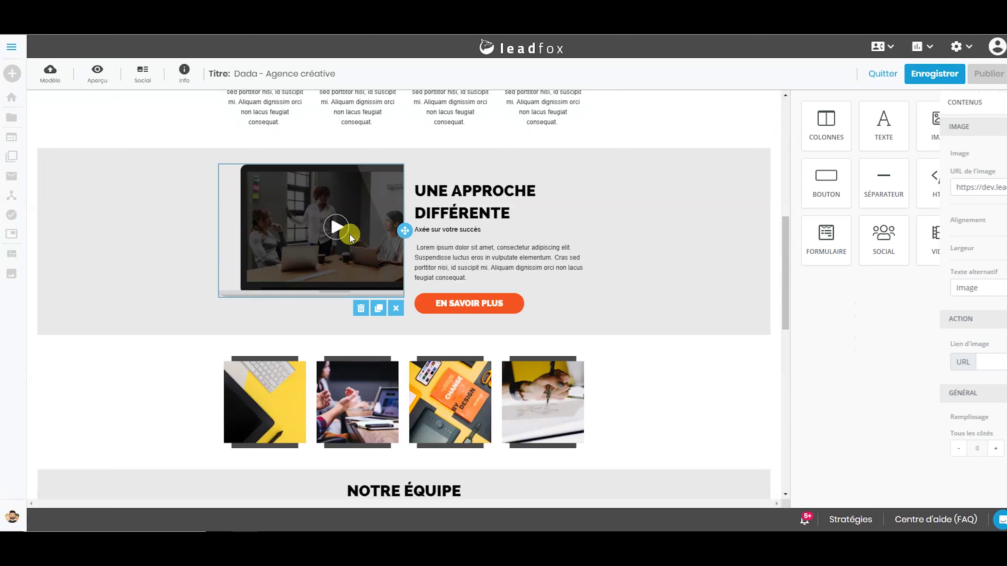
{"action": "left_click", "coordinate": [533, 169]}
{"action": "scroll", "coordinate": [590, 265], "scroll_direction": "down", "scroll_amount": 5}
{"action": "scroll", "coordinate": [591, 264], "scroll_direction": "down", "scroll_amount": 3}
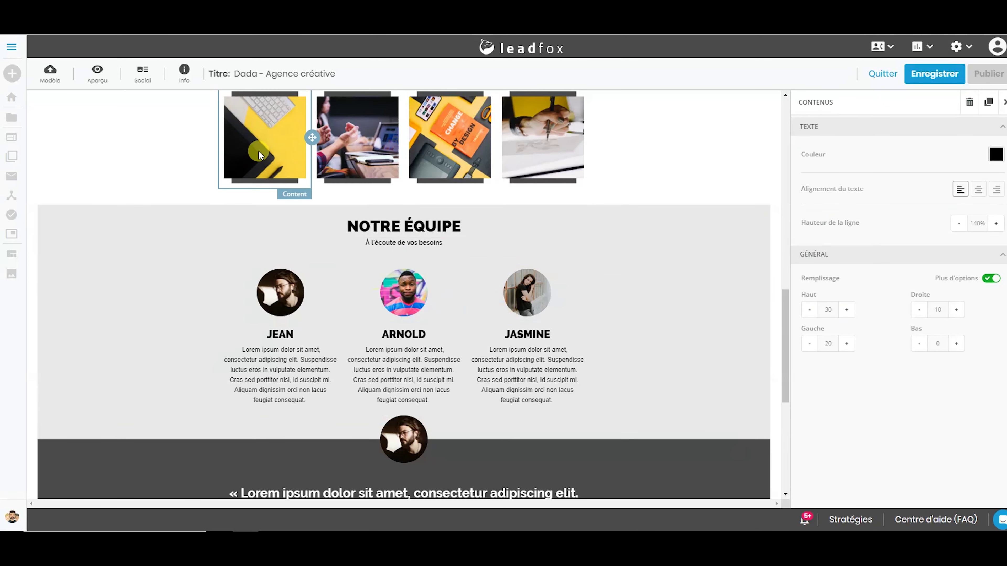
{"action": "scroll", "coordinate": [459, 376], "scroll_direction": "down", "scroll_amount": 6}
{"action": "scroll", "coordinate": [458, 373], "scroll_direction": "up", "scroll_amount": 6}
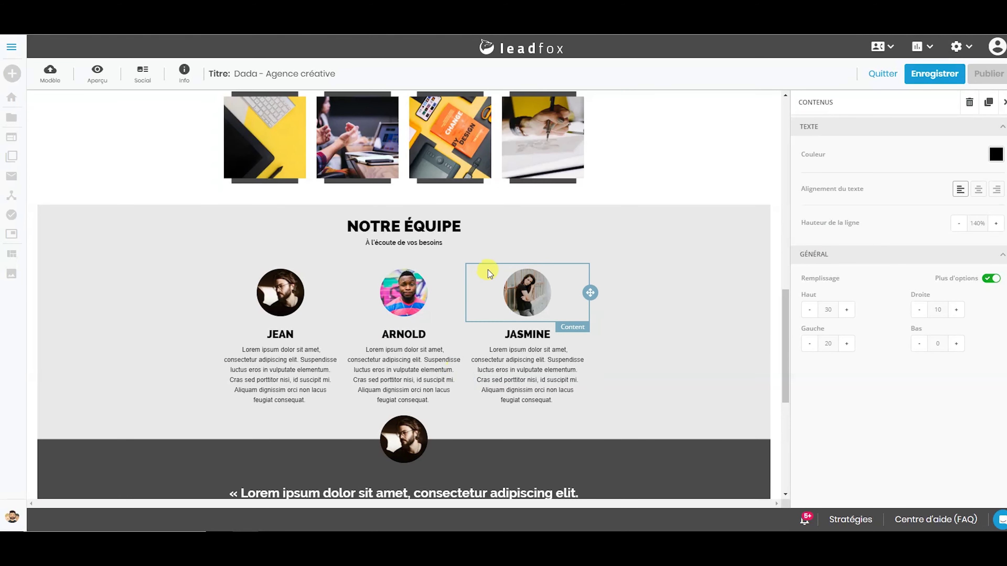
Step: Delete the "NOTRE ÉQUIPE" heading row and the row of three team member profiles beneath it
{"action": "left_click", "coordinate": [714, 238]}
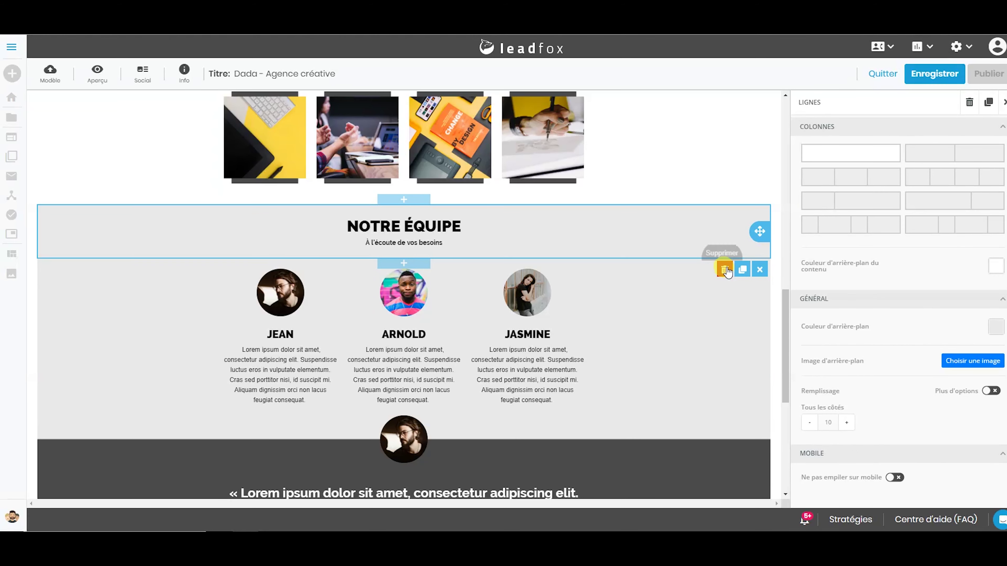
{"action": "left_click", "coordinate": [719, 275]}
{"action": "left_click", "coordinate": [650, 331]}
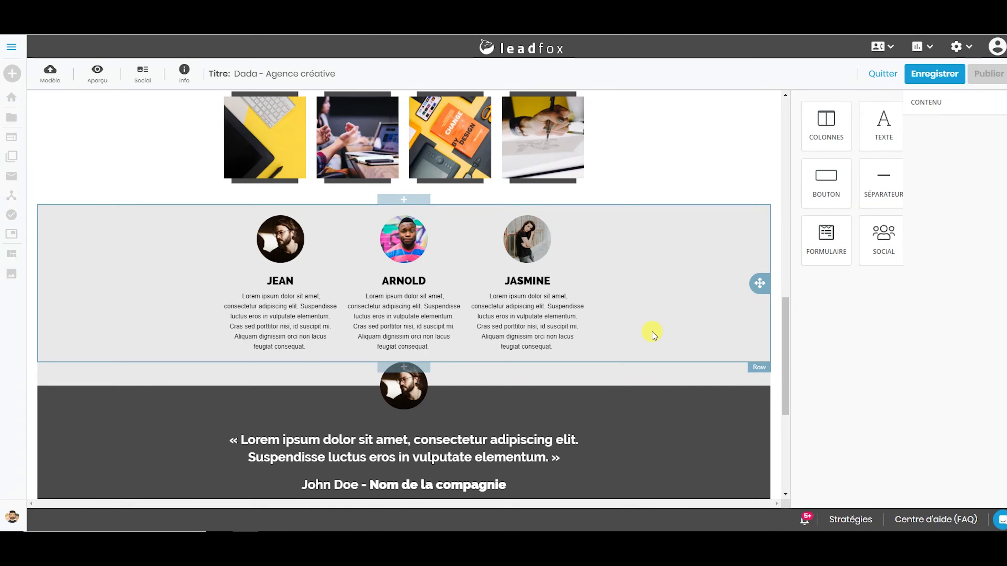
{"action": "left_click", "coordinate": [725, 373]}
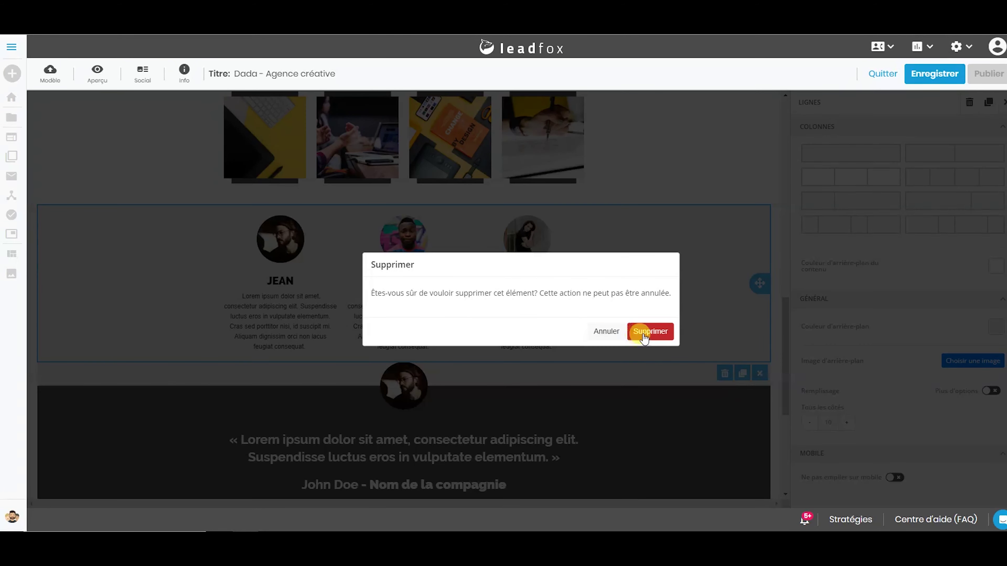
{"action": "left_click", "coordinate": [651, 331]}
Step: Delete the "Votre message ici" field from the contact form near the end of the page
{"action": "scroll", "coordinate": [630, 366], "scroll_direction": "down", "scroll_amount": 1}
{"action": "scroll", "coordinate": [323, 285], "scroll_direction": "up", "scroll_amount": 15}
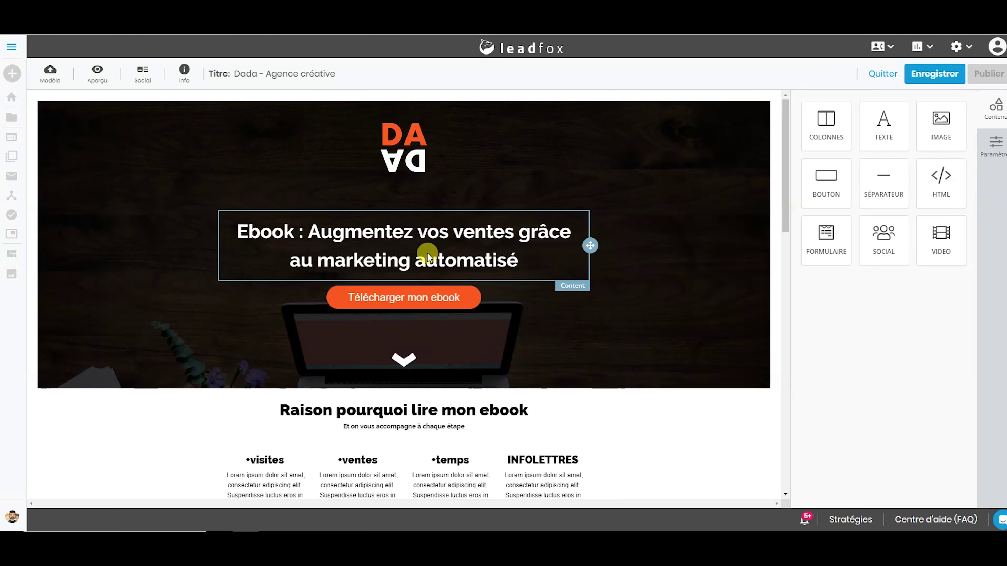
{"action": "scroll", "coordinate": [406, 292], "scroll_direction": "down", "scroll_amount": 2}
{"action": "scroll", "coordinate": [406, 294], "scroll_direction": "down", "scroll_amount": 5}
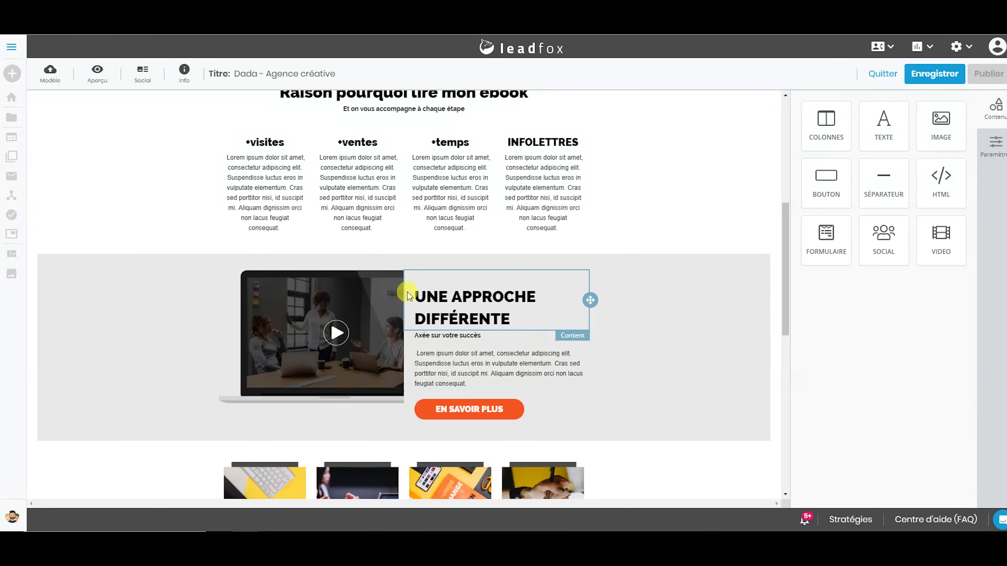
{"action": "scroll", "coordinate": [528, 297], "scroll_direction": "down", "scroll_amount": 10}
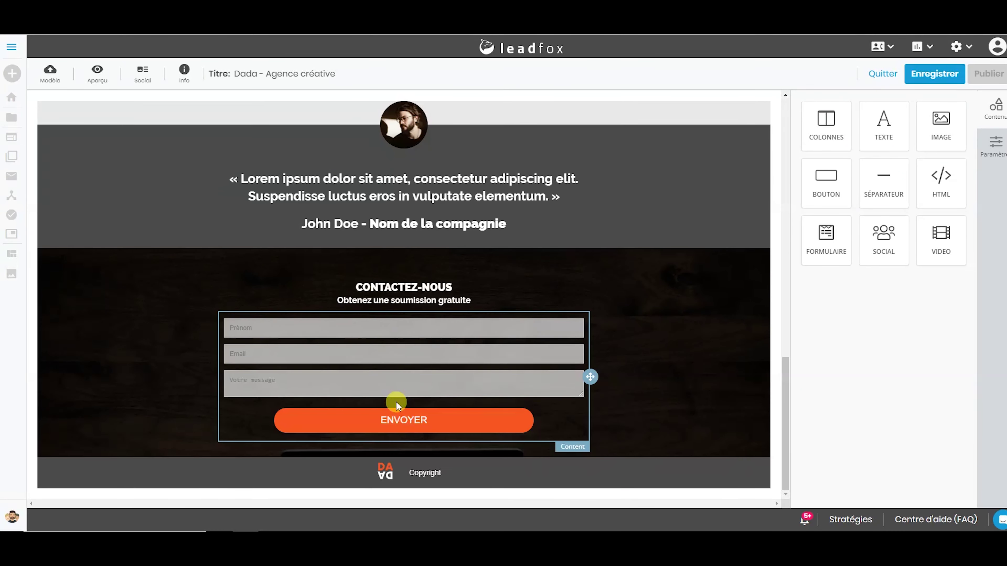
{"action": "left_click", "coordinate": [428, 357]}
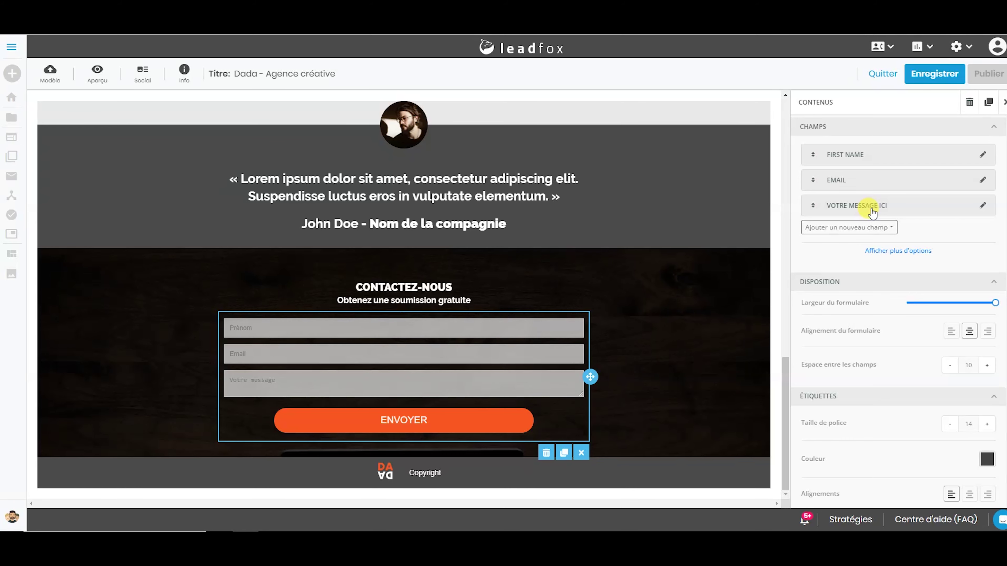
{"action": "left_click", "coordinate": [983, 205]}
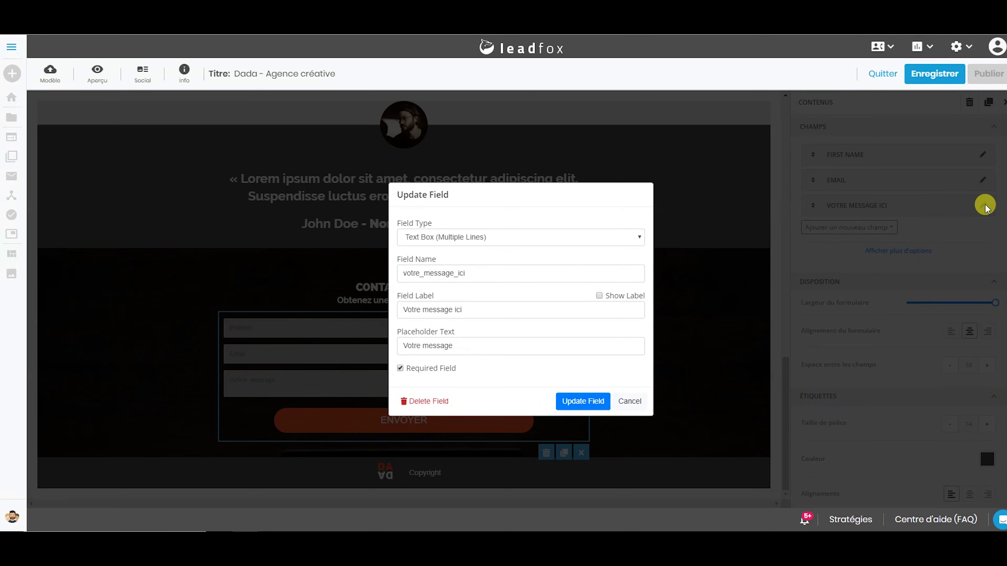
{"action": "left_click", "coordinate": [411, 401]}
{"action": "left_click", "coordinate": [652, 332]}
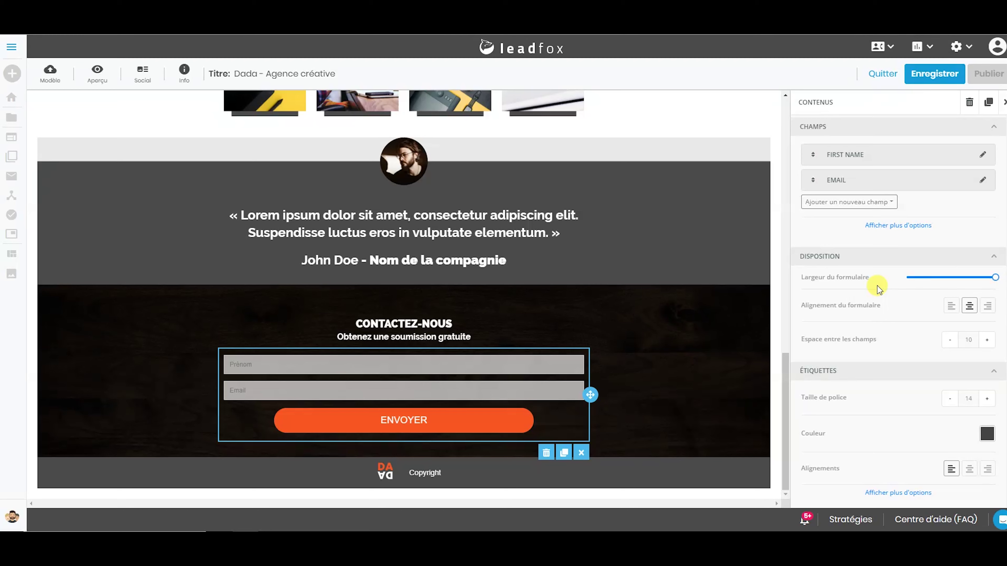
Step: Add the existing Téléphone field to the contact form, and start a new custom field of type Dropdown
{"action": "left_click", "coordinate": [869, 203]}
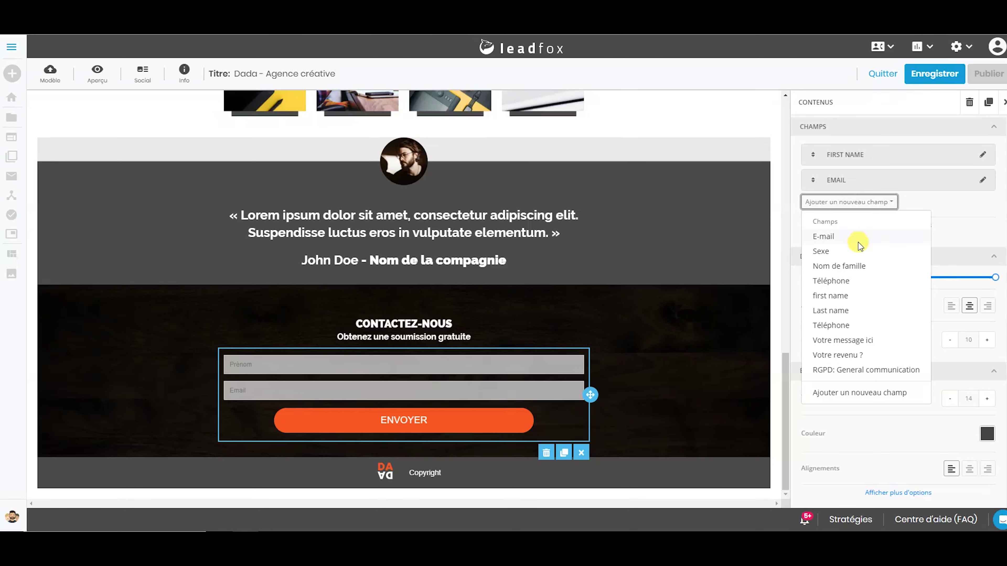
{"action": "left_click", "coordinate": [840, 284]}
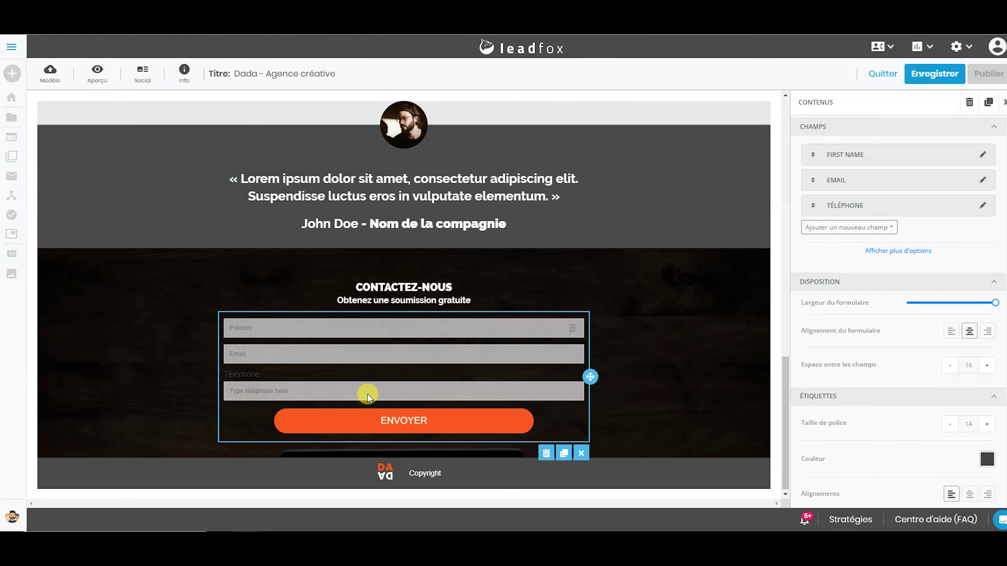
{"action": "left_click", "coordinate": [859, 233]}
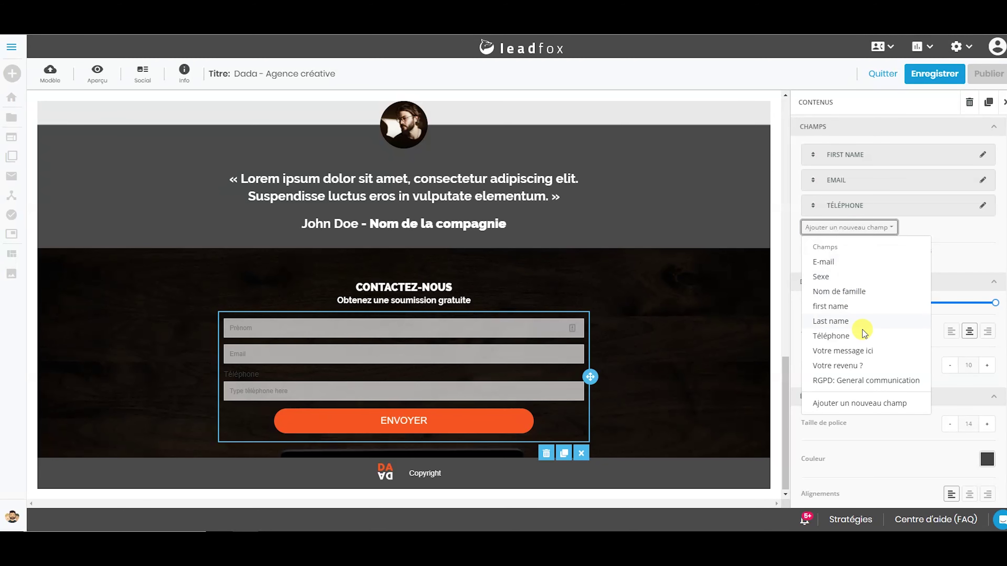
{"action": "left_click", "coordinate": [863, 407]}
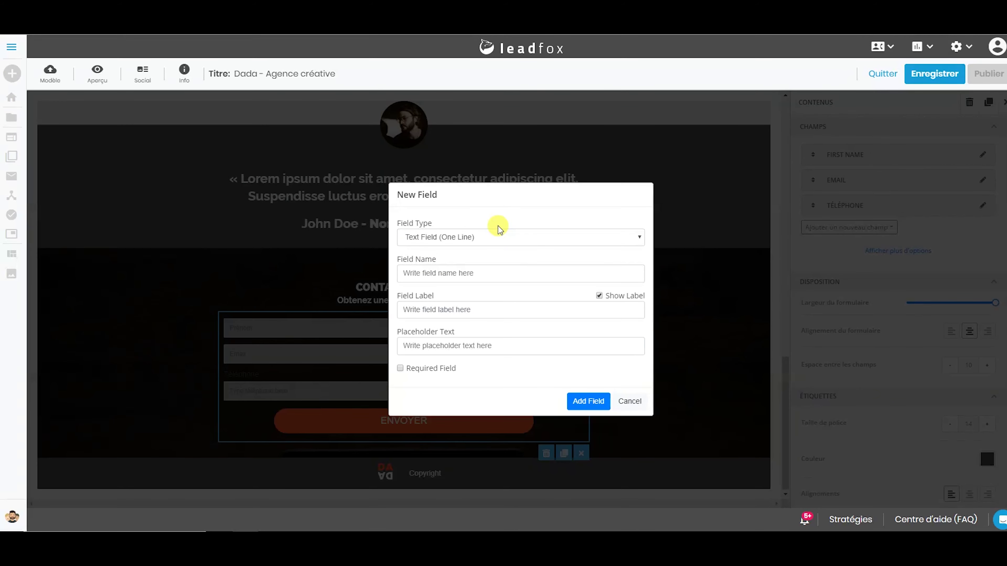
{"action": "left_click", "coordinate": [503, 237]}
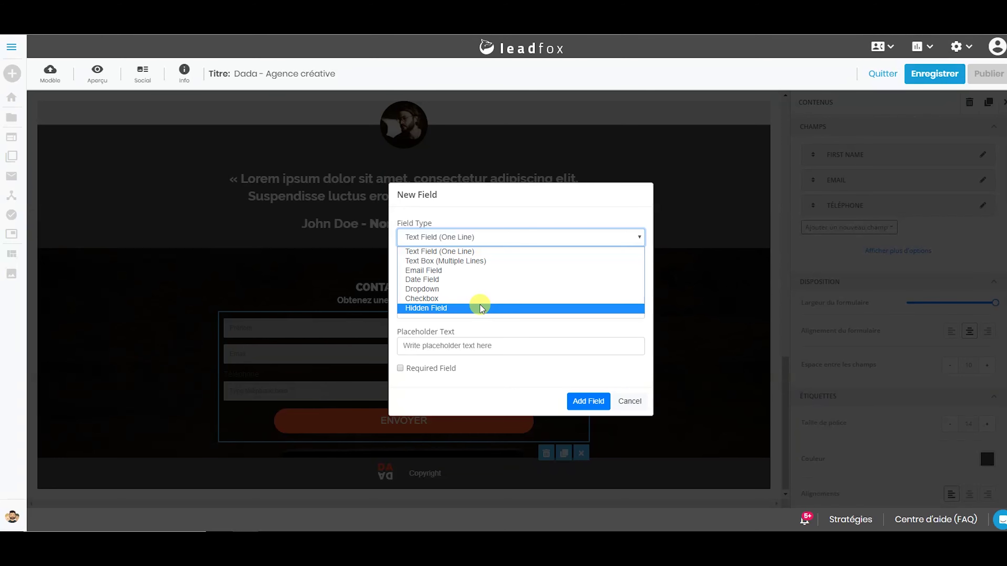
{"action": "left_click", "coordinate": [493, 238]}
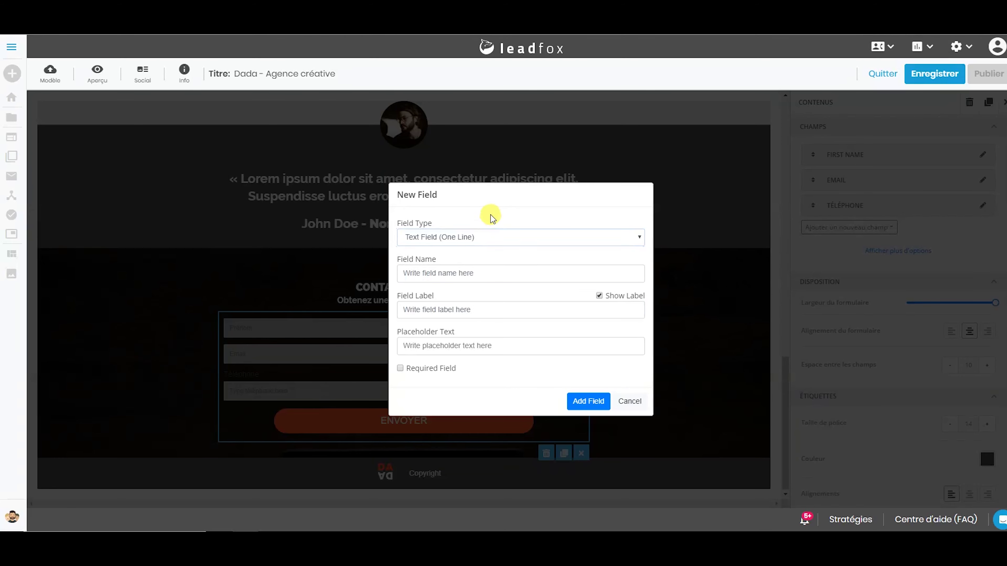
{"action": "left_click", "coordinate": [520, 240]}
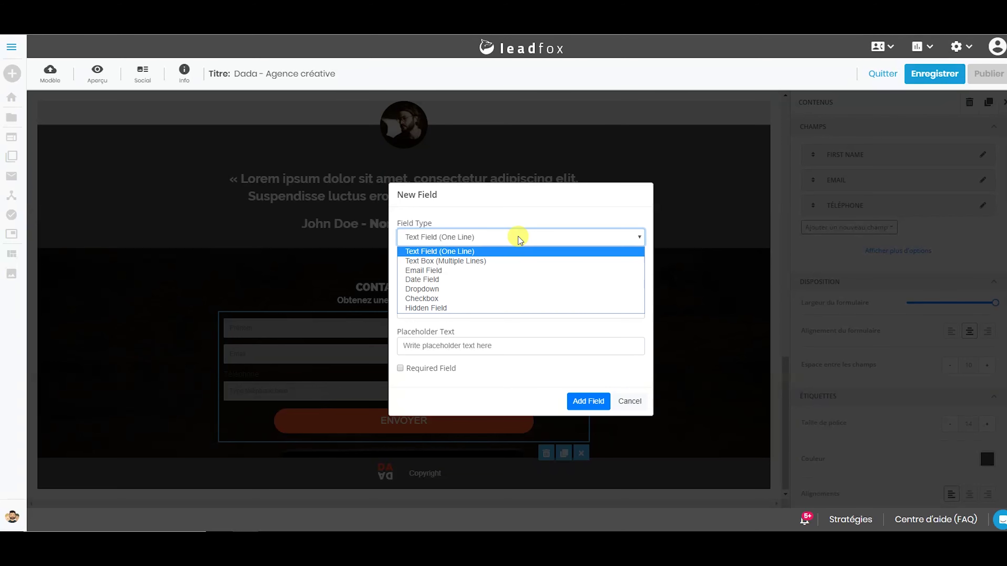
{"action": "left_click", "coordinate": [482, 291]}
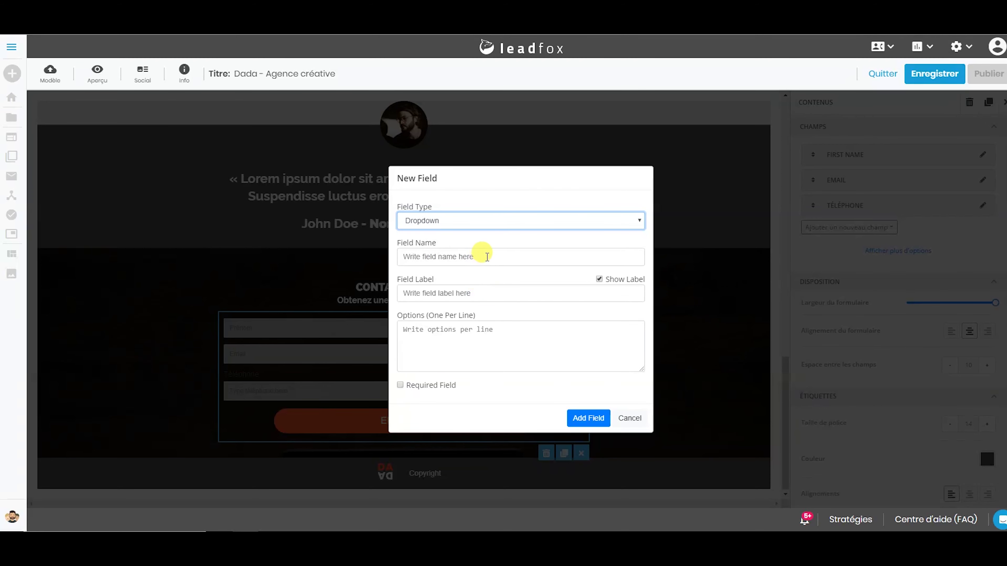
Step: Name the new dropdown field votre_revenue and label it "Quel est votre revenu ?"
{"action": "left_click", "coordinate": [478, 257]}
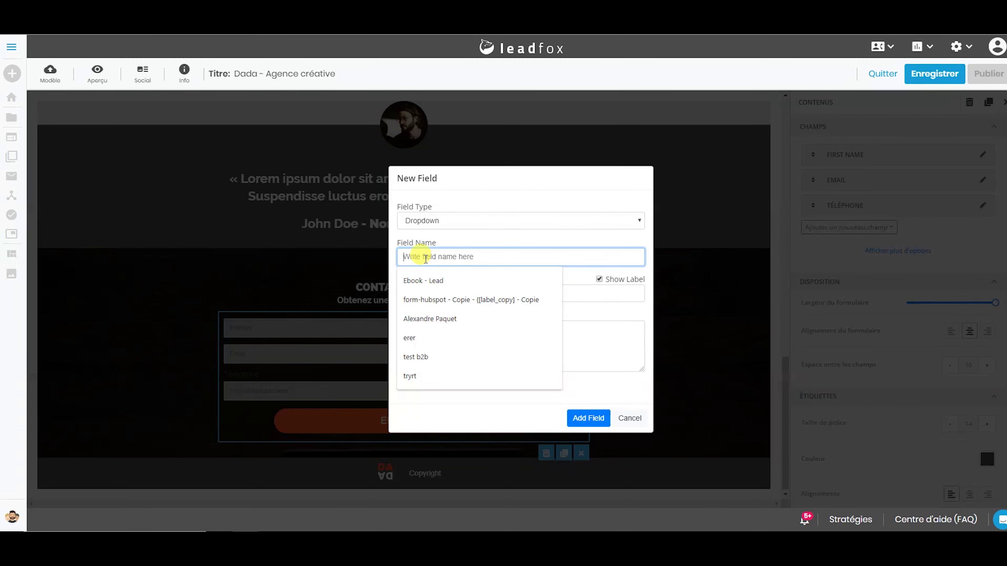
{"action": "type", "text": "votre_revenue"}
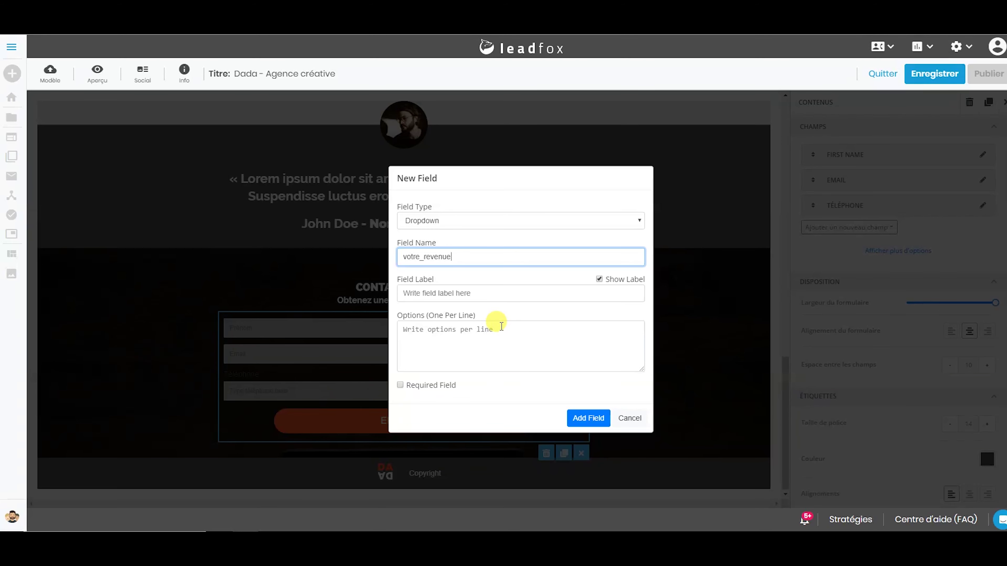
{"action": "left_click", "coordinate": [497, 294]}
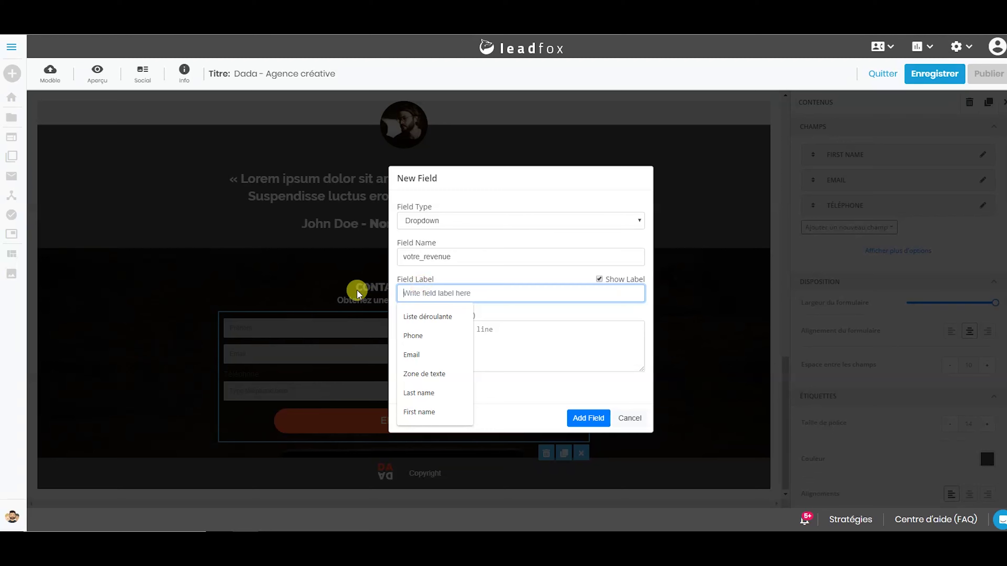
{"action": "type", "text": "Qu"}
{"action": "key", "text": "BackSpace"}
{"action": "key", "text": "BackSpace"}
{"action": "type", "text": "Quel est votre "}
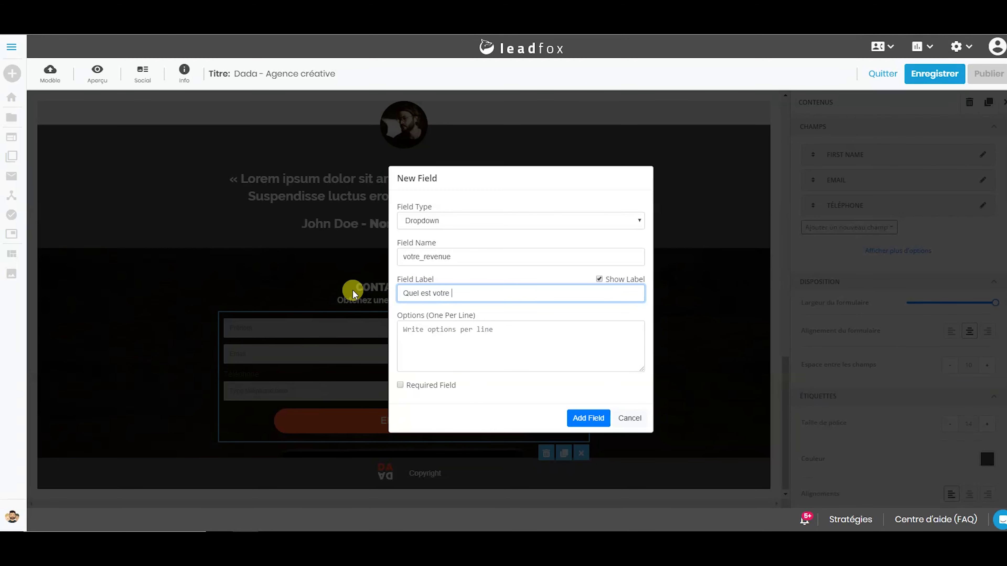
{"action": "type", "text": "revenu ?"}
Step: Give the dropdown the options +20k, 25-50k and +100k, make it required and add it to the form
{"action": "left_click", "coordinate": [489, 345]}
{"action": "type", "text": "+20k "}
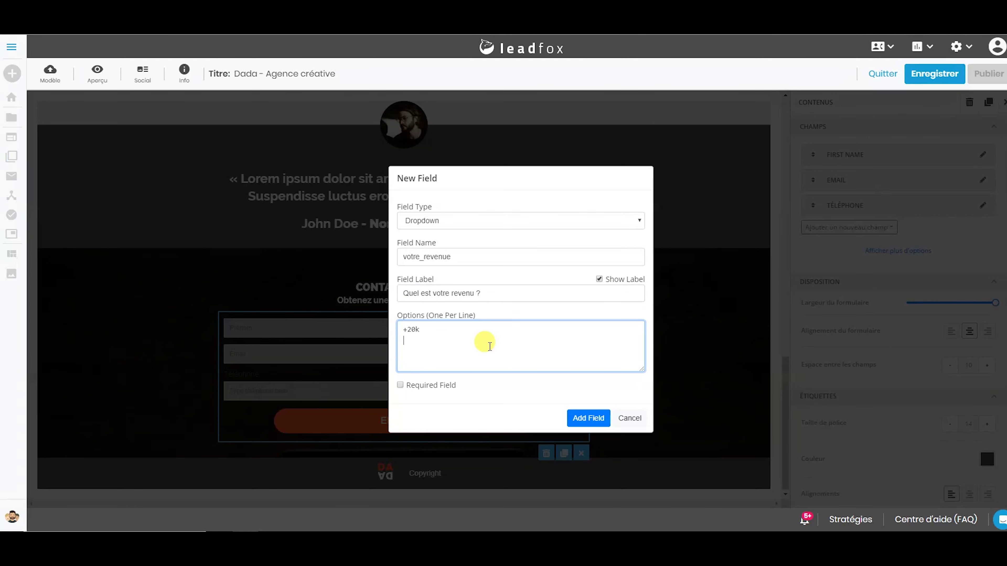
{"action": "type", "text": "25-50k "}
{"action": "type", "text": "+100k"}
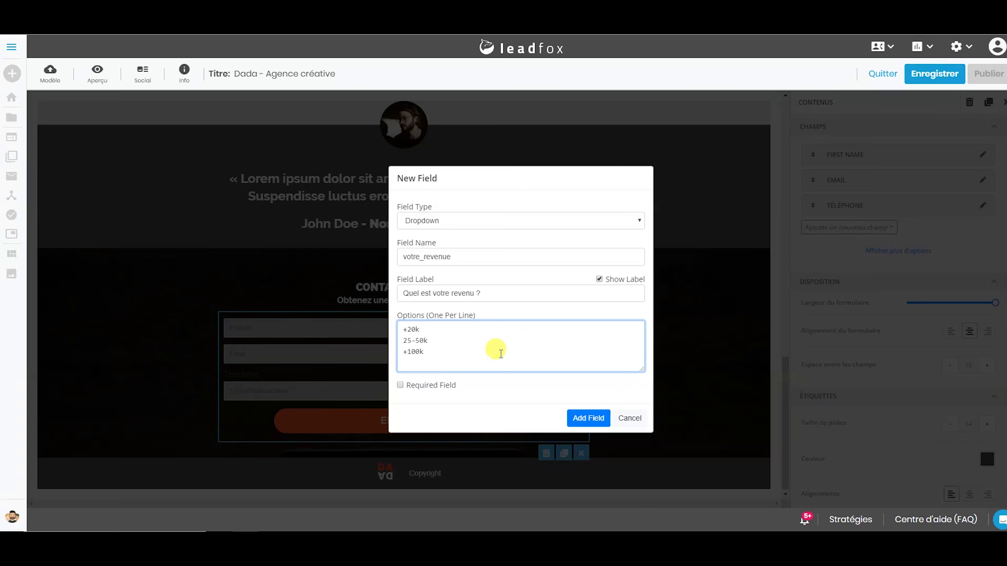
{"action": "left_click", "coordinate": [400, 388]}
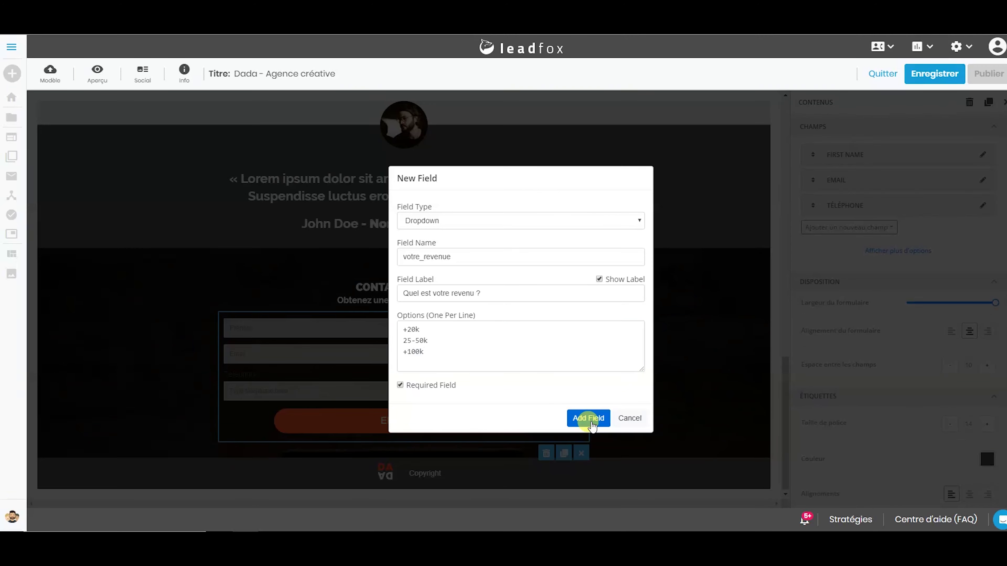
{"action": "left_click", "coordinate": [581, 417]}
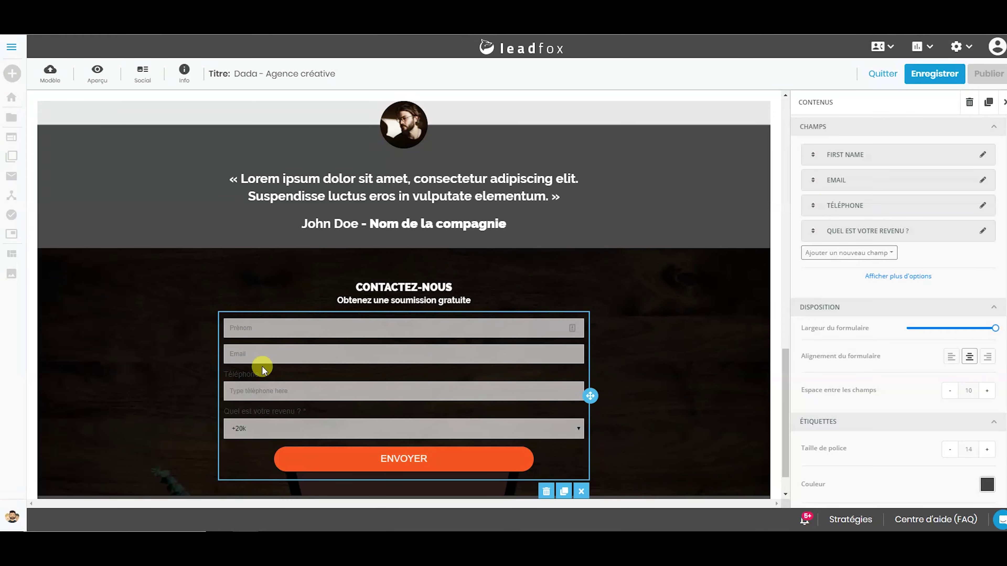
Step: Hide the label of the Téléphone field in the contact form
{"action": "left_click", "coordinate": [983, 205]}
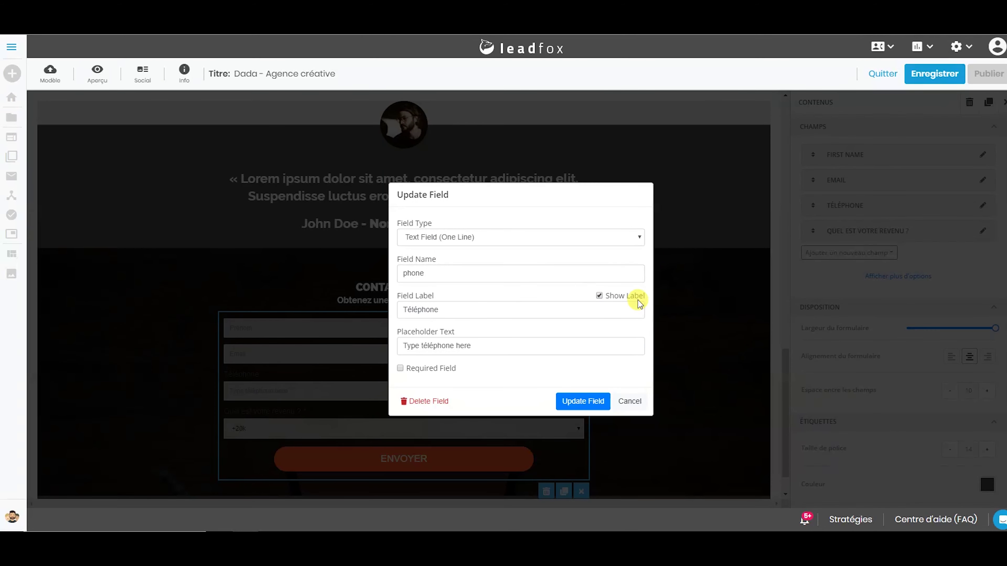
{"action": "left_click", "coordinate": [599, 296]}
{"action": "left_click", "coordinate": [586, 401]}
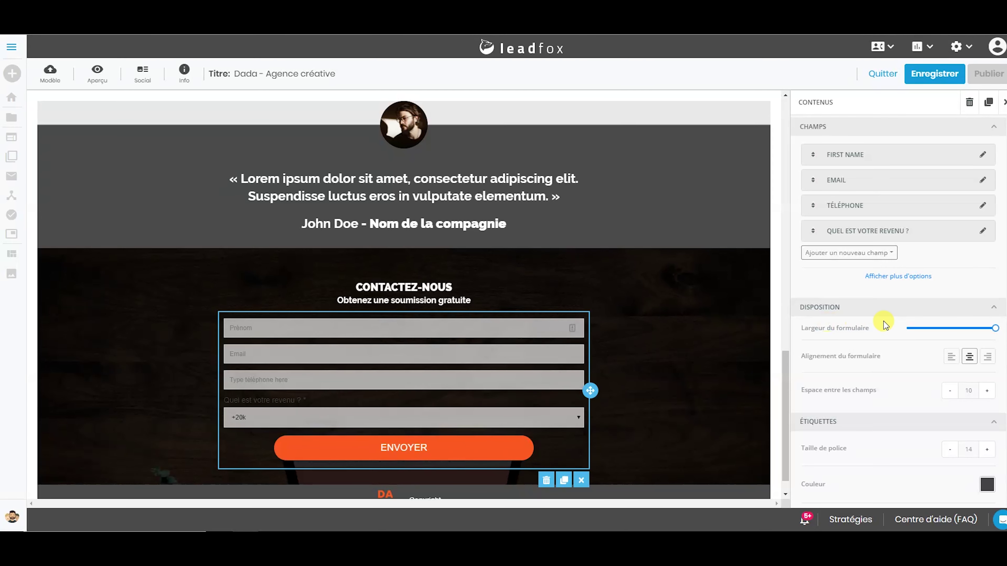
Step: Set the text colour of the form's ENVOYER button to white
{"action": "scroll", "coordinate": [883, 321], "scroll_direction": "down", "scroll_amount": 8}
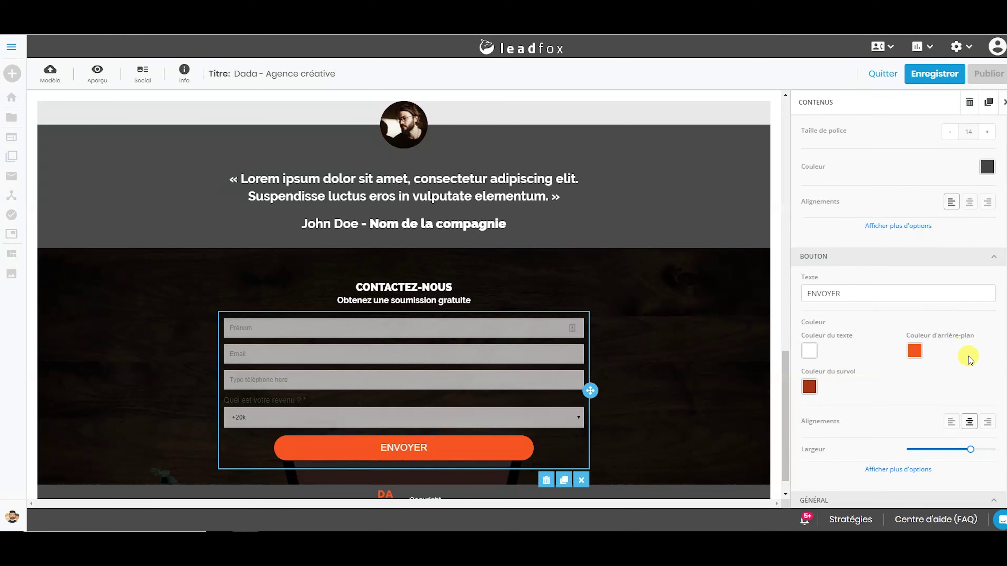
{"action": "scroll", "coordinate": [908, 359], "scroll_direction": "down", "scroll_amount": 1}
{"action": "left_click", "coordinate": [817, 299]}
{"action": "left_click_drag", "start_coordinate": [816, 208], "coordinate": [808, 159]}
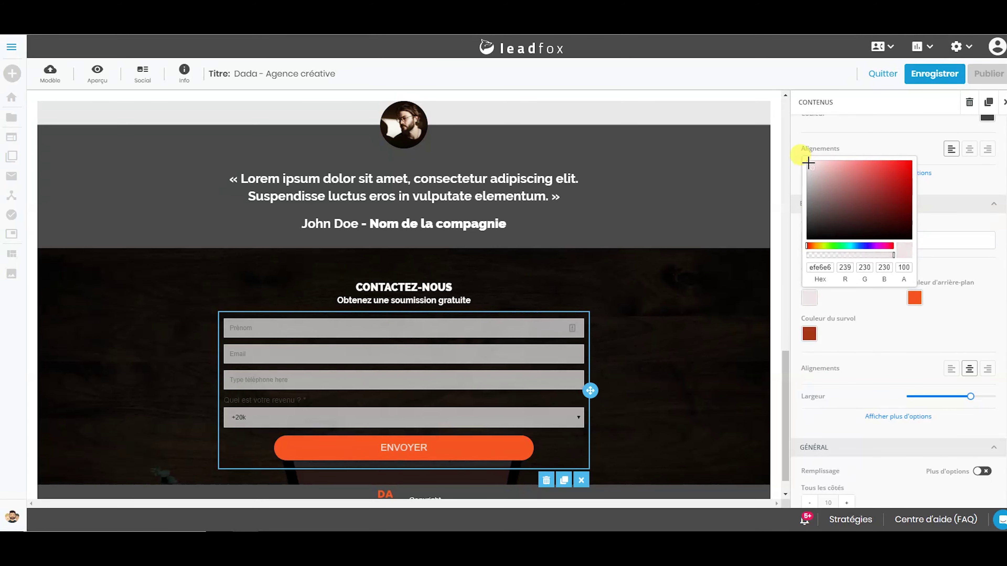
{"action": "left_click", "coordinate": [886, 327]}
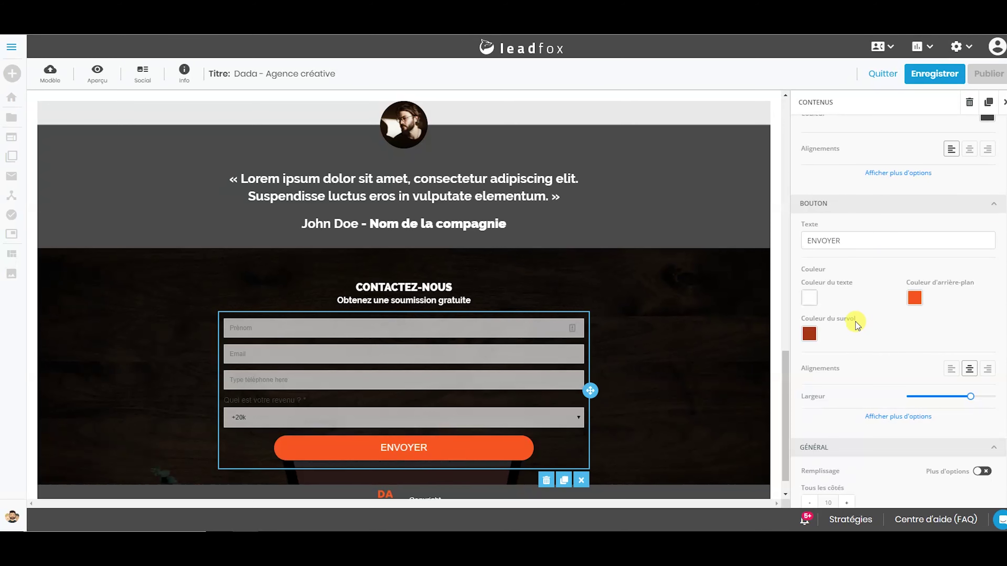
Step: Set the form labels' colour to near-white (fcfcfc) and their font size to 18
{"action": "scroll", "coordinate": [855, 332], "scroll_direction": "up", "scroll_amount": 5}
{"action": "left_click", "coordinate": [987, 379]}
{"action": "left_click_drag", "start_coordinate": [890, 304], "coordinate": [882, 243]}
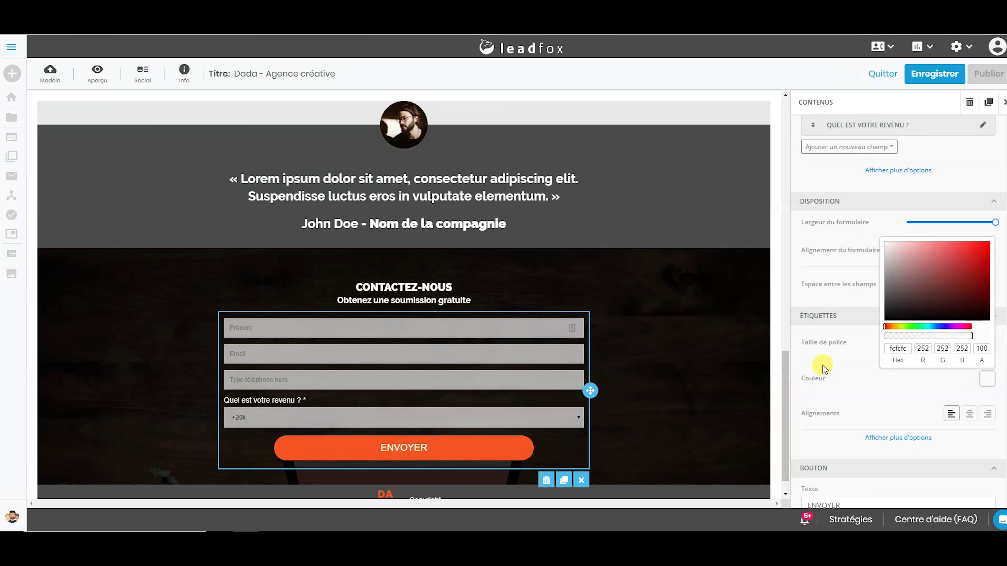
{"action": "left_click", "coordinate": [836, 365]}
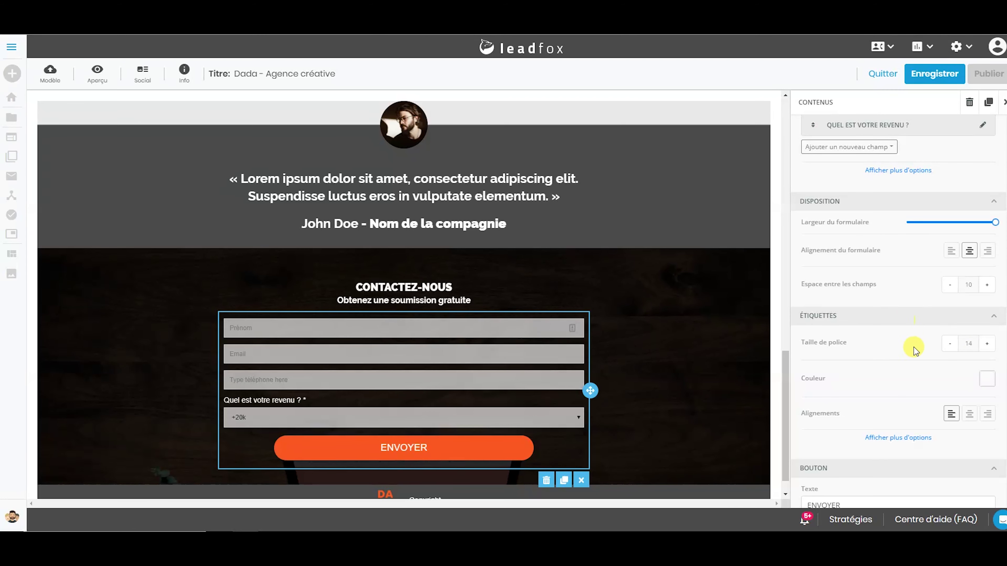
{"action": "left_click", "coordinate": [986, 343]}
{"action": "left_click", "coordinate": [987, 344]}
{"action": "left_click", "coordinate": [987, 344]}
{"action": "left_click", "coordinate": [987, 345]}
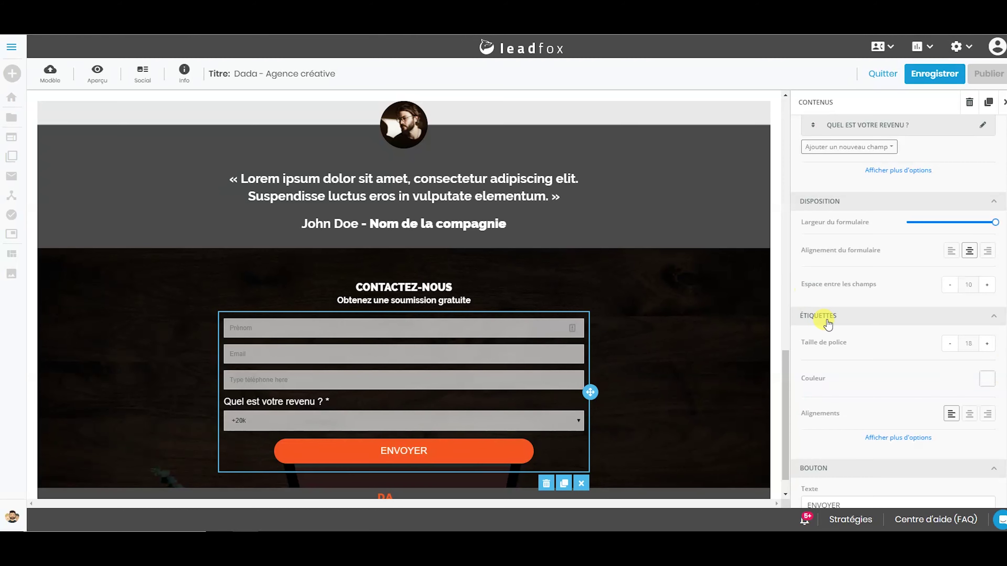
Step: Try centre and right alignment for the form labels, return them to left alignment, and look at the extra padding options
{"action": "left_click", "coordinate": [969, 415]}
{"action": "left_click", "coordinate": [987, 414]}
{"action": "left_click", "coordinate": [951, 414]}
{"action": "left_click", "coordinate": [900, 438]}
{"action": "scroll", "coordinate": [922, 369], "scroll_direction": "down", "scroll_amount": 4}
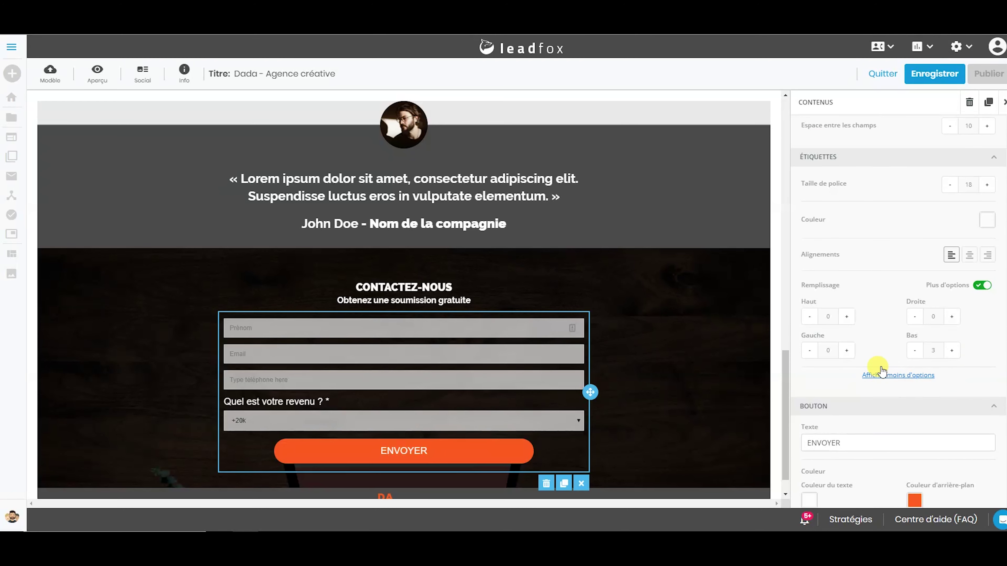
{"action": "left_click", "coordinate": [895, 375]}
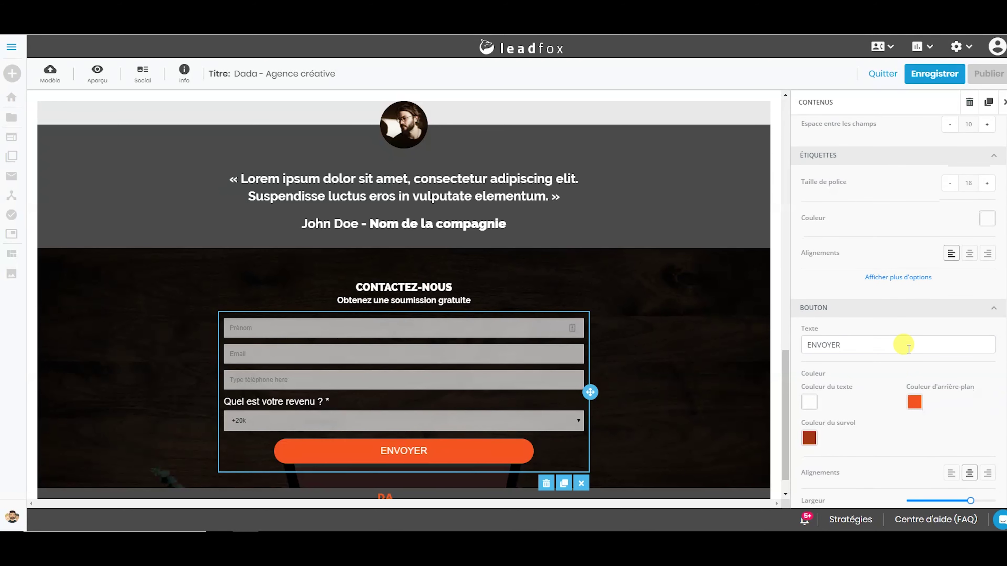
Step: Change the form button's text to "Télécharger mon ebook" and make the button slightly narrower
{"action": "scroll", "coordinate": [899, 343], "scroll_direction": "down", "scroll_amount": 3}
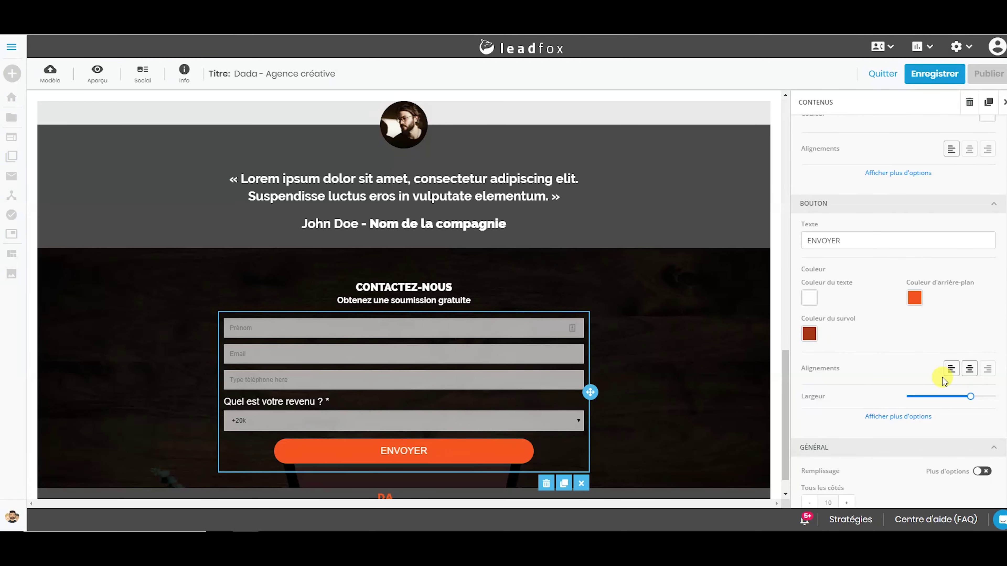
{"action": "left_click_drag", "start_coordinate": [851, 249], "coordinate": [788, 239]}
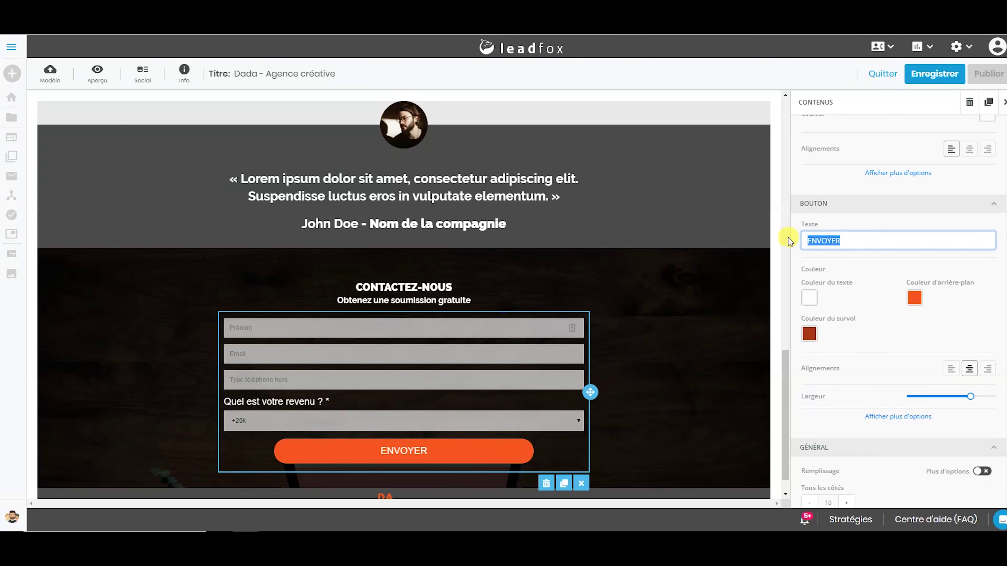
{"action": "type", "text": "Télécha"}
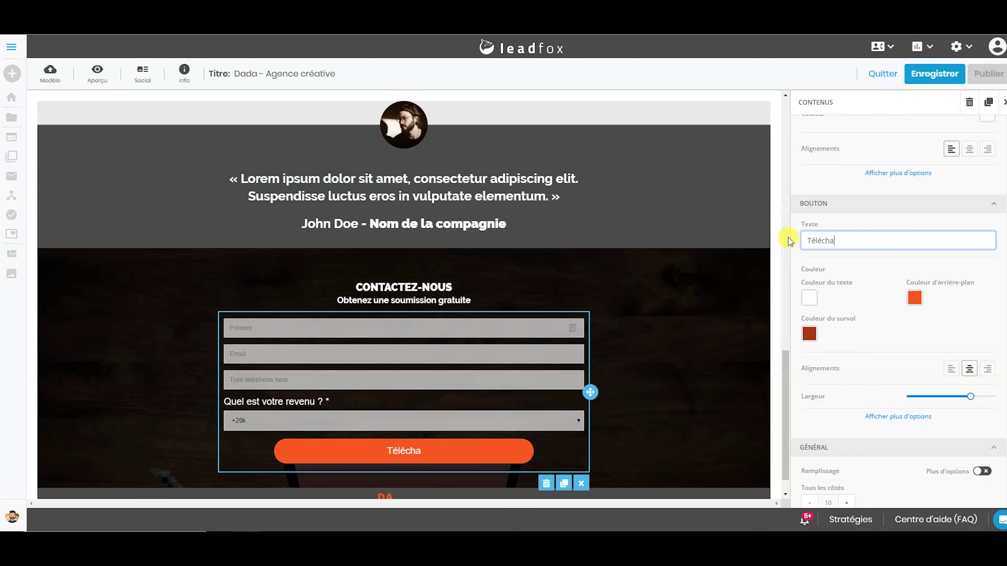
{"action": "type", "text": "rger mon ebook"}
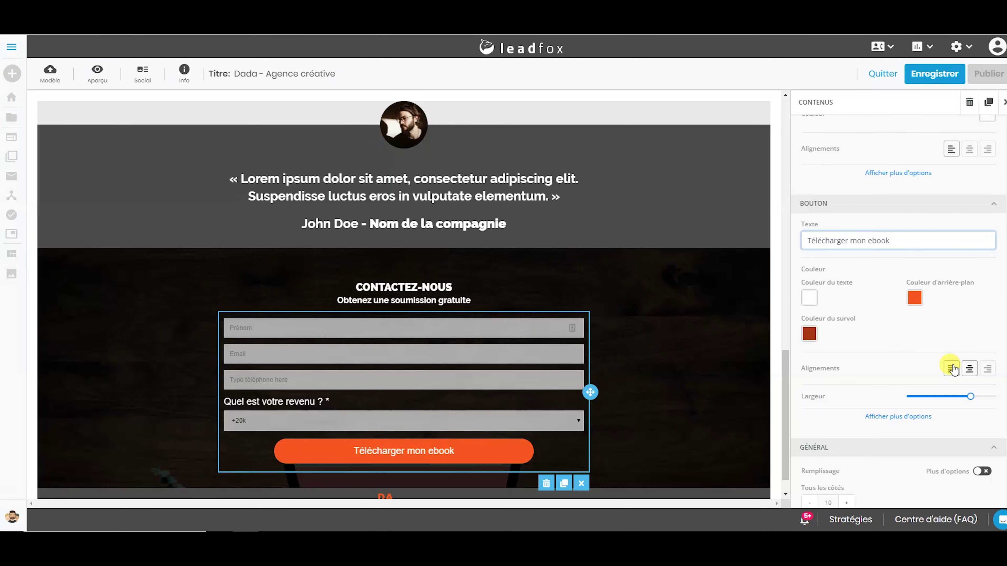
{"action": "left_click_drag", "start_coordinate": [970, 396], "coordinate": [962, 397]}
{"action": "scroll", "coordinate": [944, 421], "scroll_direction": "down", "scroll_amount": 1}
{"action": "scroll", "coordinate": [936, 412], "scroll_direction": "up", "scroll_amount": 10}
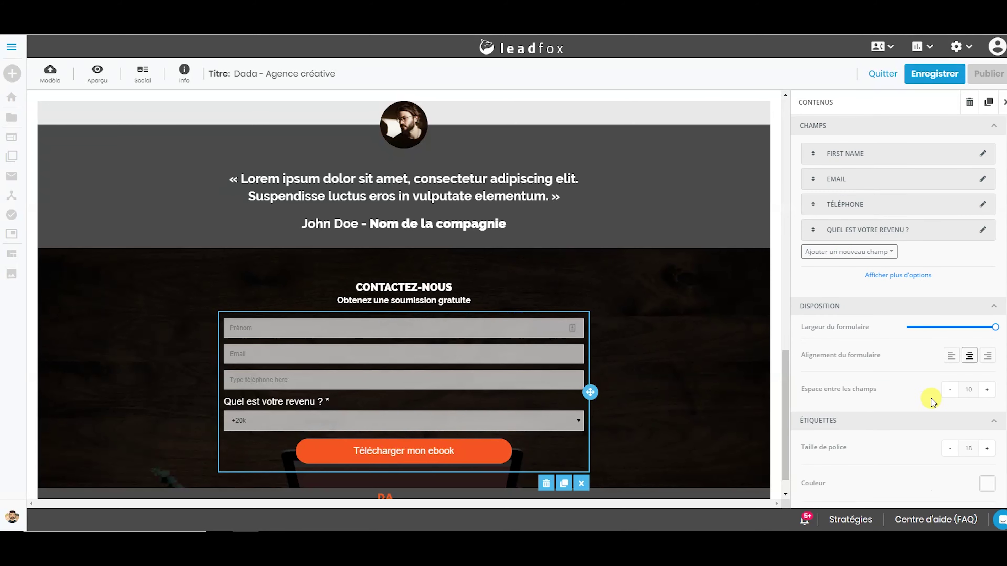
Step: Examine the field types available for the form's Téléphone field and leave its settings without changes
{"action": "left_click", "coordinate": [634, 333]}
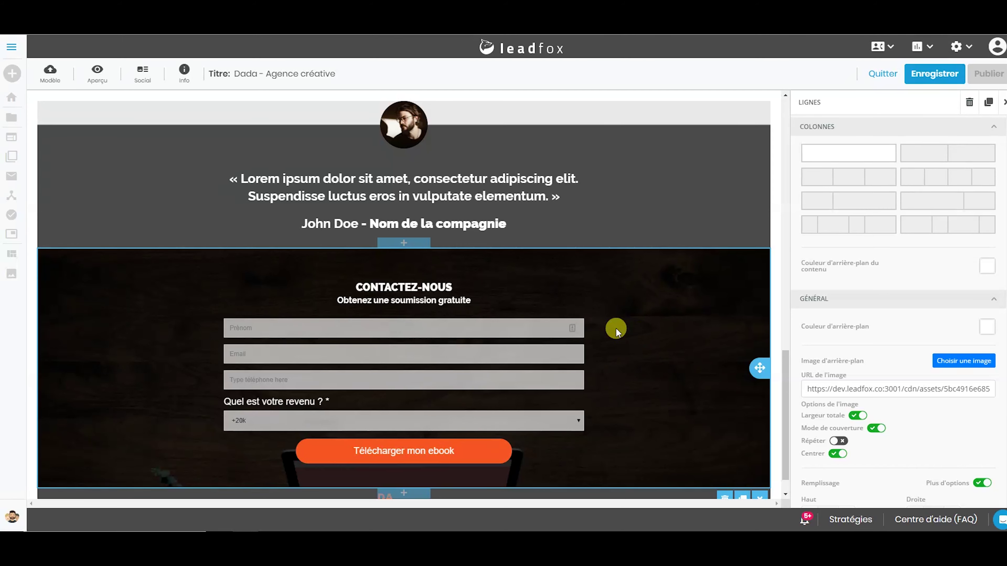
{"action": "left_click", "coordinate": [442, 369]}
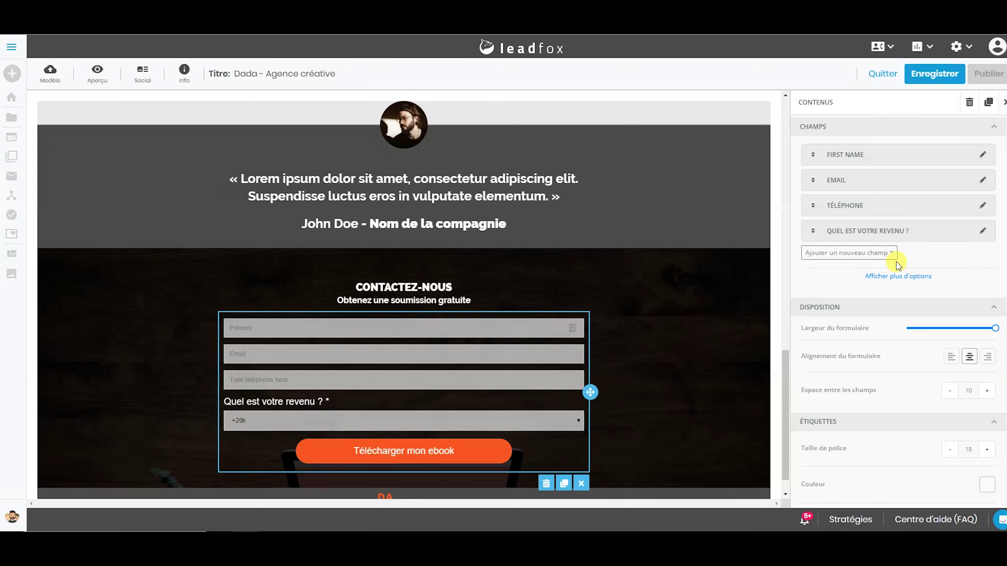
{"action": "left_click", "coordinate": [984, 205]}
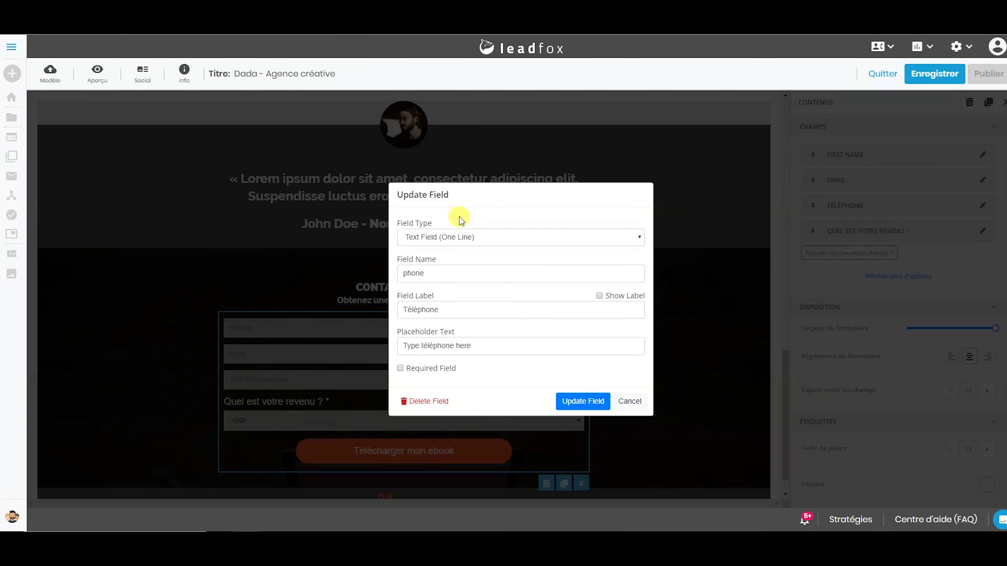
{"action": "left_click", "coordinate": [537, 235]}
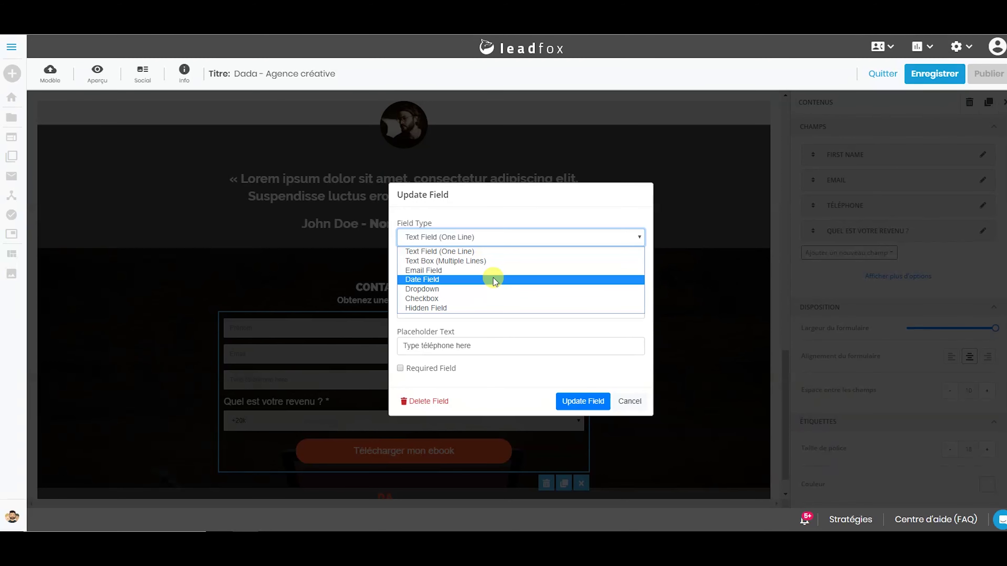
{"action": "left_click", "coordinate": [476, 250]}
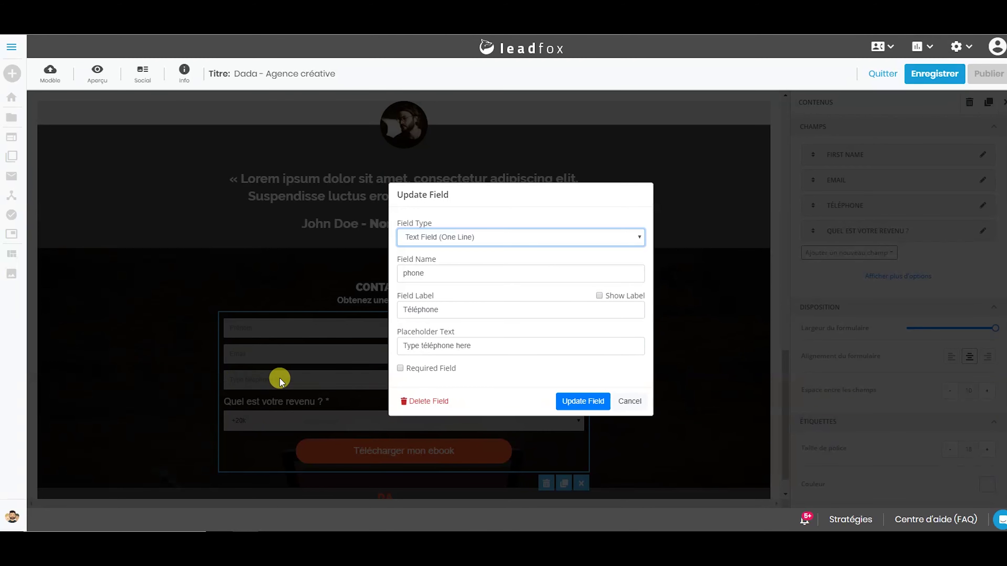
{"action": "left_click", "coordinate": [631, 401]}
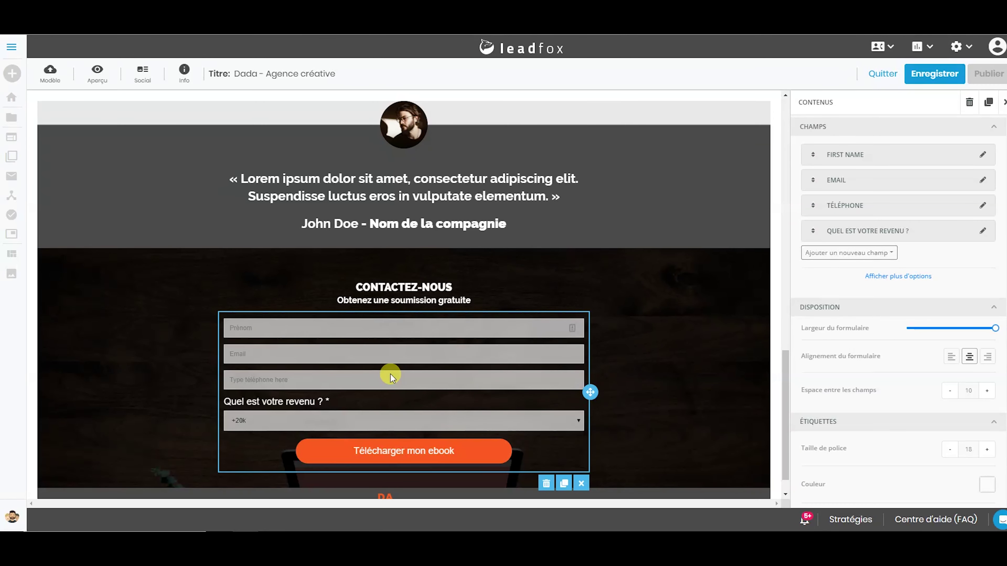
Step: Narrow the contact form to about three quarters of its full width
{"action": "scroll", "coordinate": [880, 353], "scroll_direction": "down", "scroll_amount": 3}
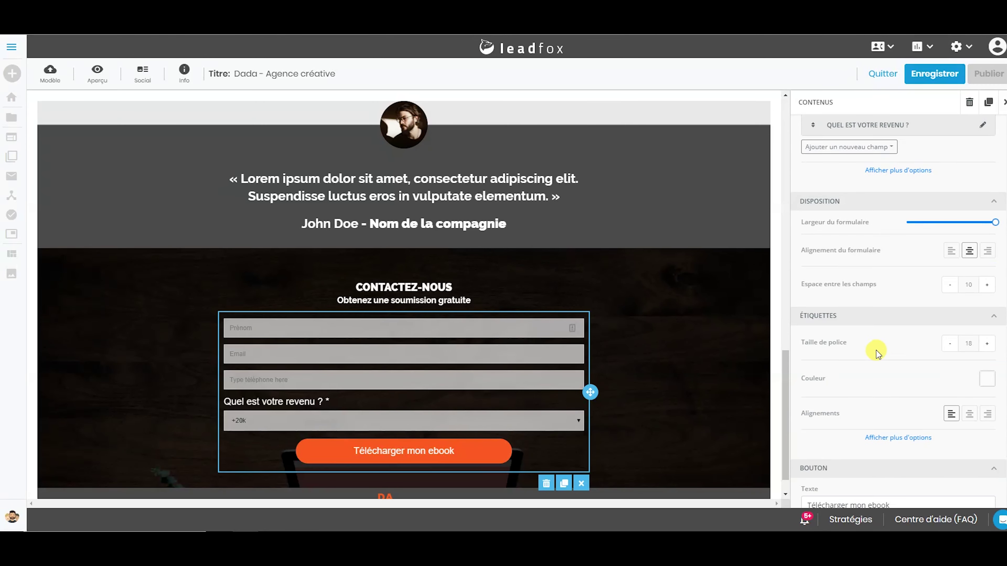
{"action": "mouse_move", "coordinate": [979, 227]}
{"action": "left_mouse_down"}
{"action": "mouse_move", "coordinate": [943, 225]}
{"action": "mouse_move", "coordinate": [972, 223]}
{"action": "left_mouse_up"}
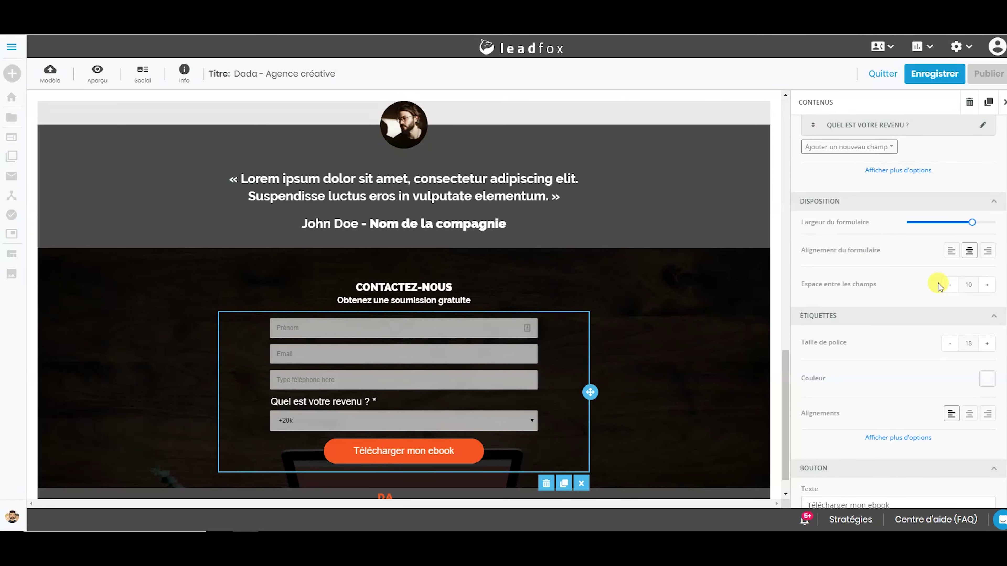
{"action": "scroll", "coordinate": [932, 303], "scroll_direction": "down", "scroll_amount": 3}
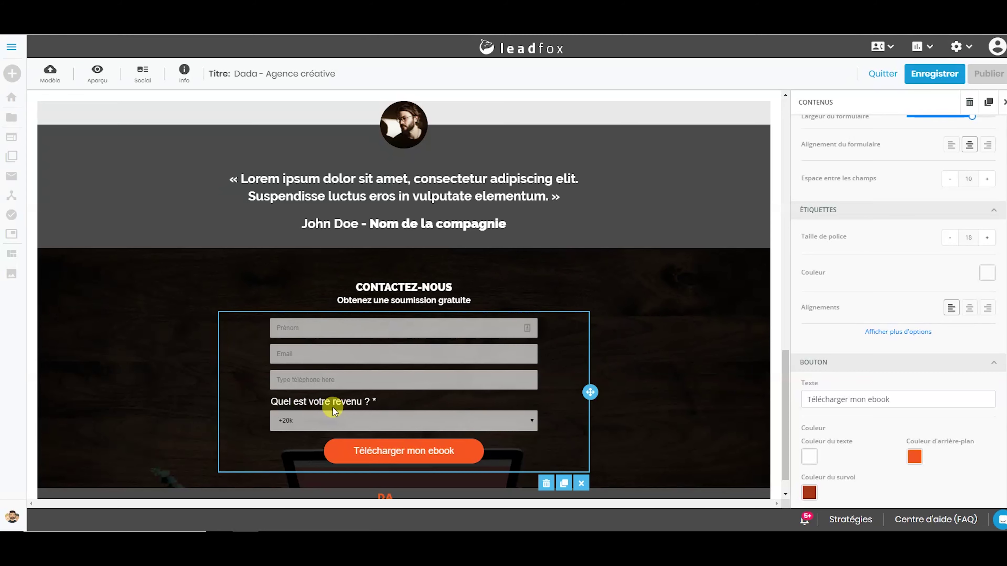
{"action": "scroll", "coordinate": [332, 408], "scroll_direction": "down", "scroll_amount": 1}
{"action": "scroll", "coordinate": [920, 363], "scroll_direction": "down", "scroll_amount": 1}
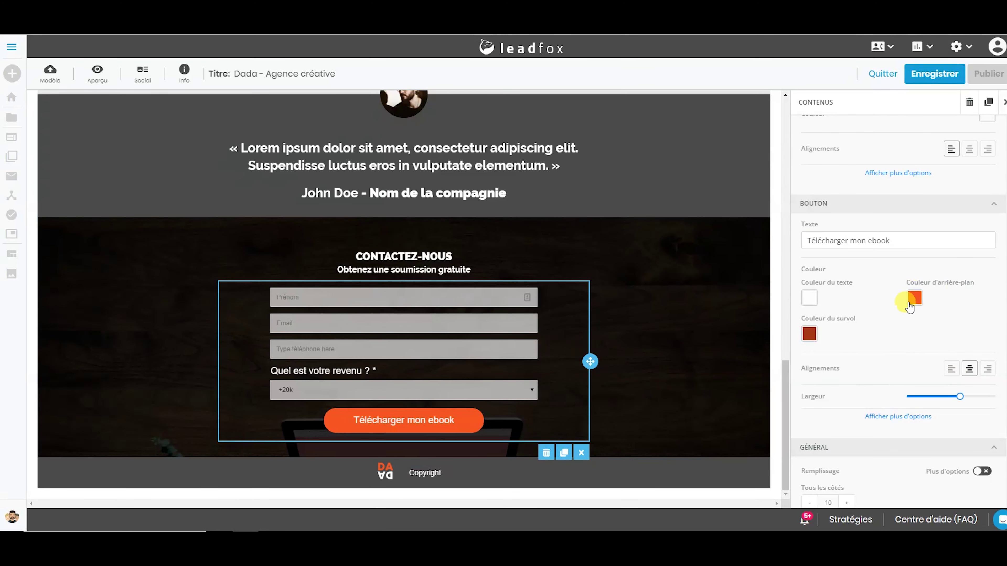
{"action": "left_click", "coordinate": [669, 366]}
Step: Examine the page information settings, including the page's title and description
{"action": "scroll", "coordinate": [636, 339], "scroll_direction": "up", "scroll_amount": 10}
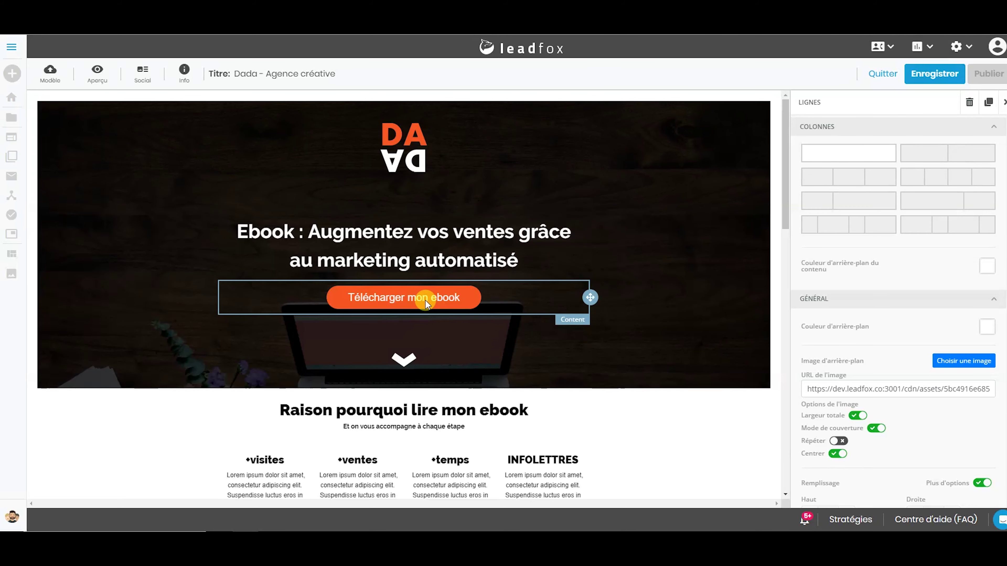
{"action": "scroll", "coordinate": [425, 301], "scroll_direction": "down", "scroll_amount": 6}
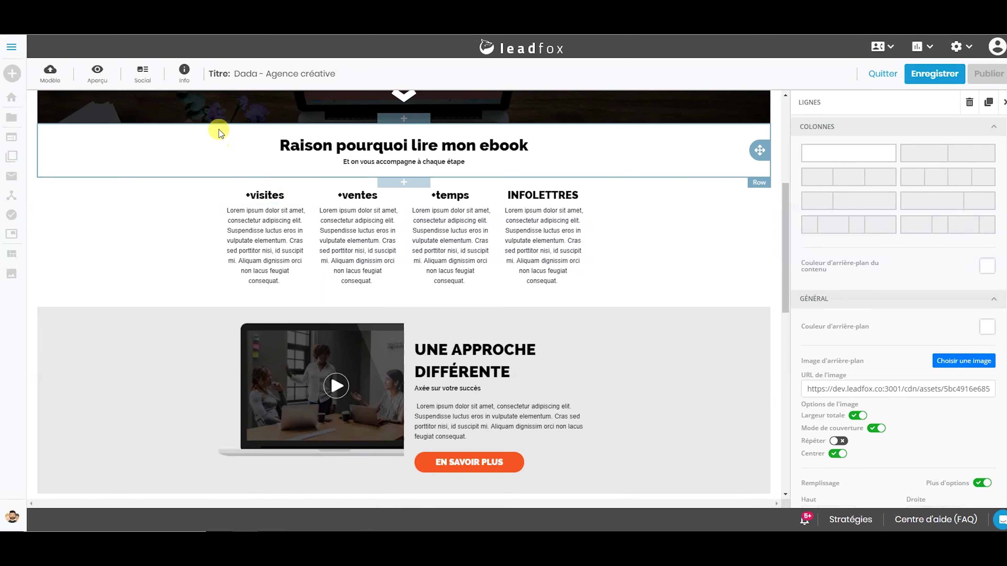
{"action": "left_click", "coordinate": [187, 83]}
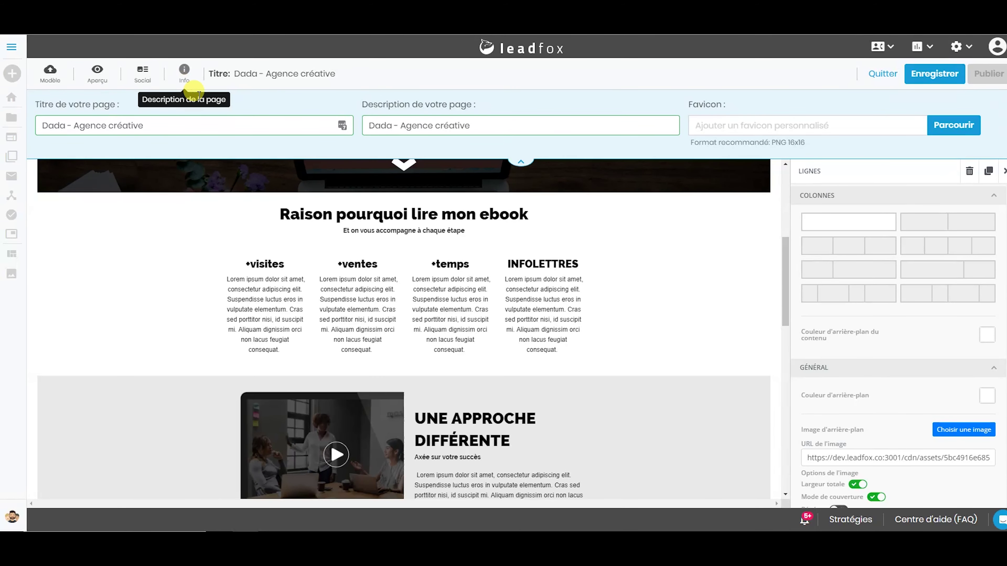
{"action": "left_click", "coordinate": [193, 130]}
{"action": "left_click_drag", "start_coordinate": [193, 130], "coordinate": [32, 137]}
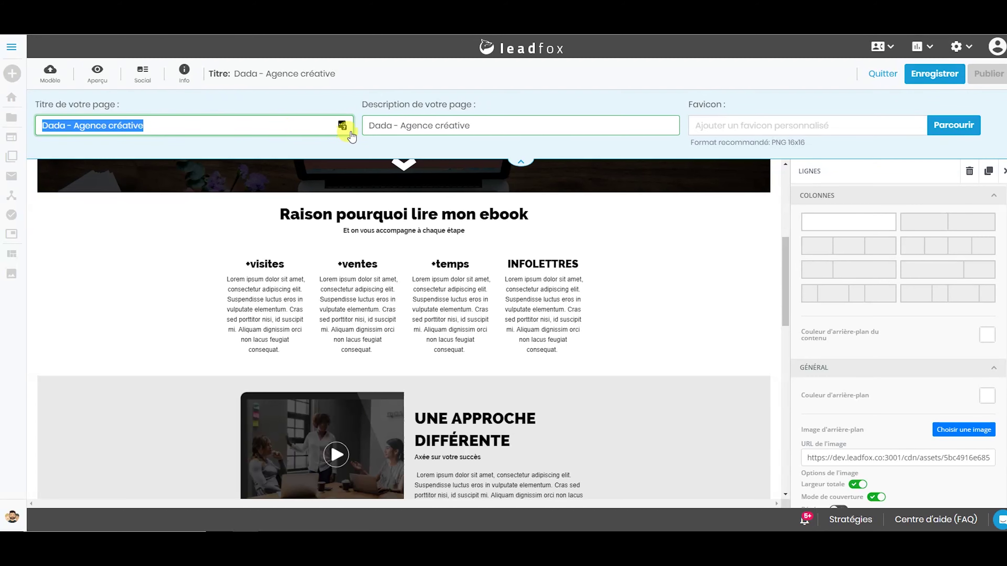
{"action": "left_click_drag", "start_coordinate": [370, 127], "coordinate": [542, 127]}
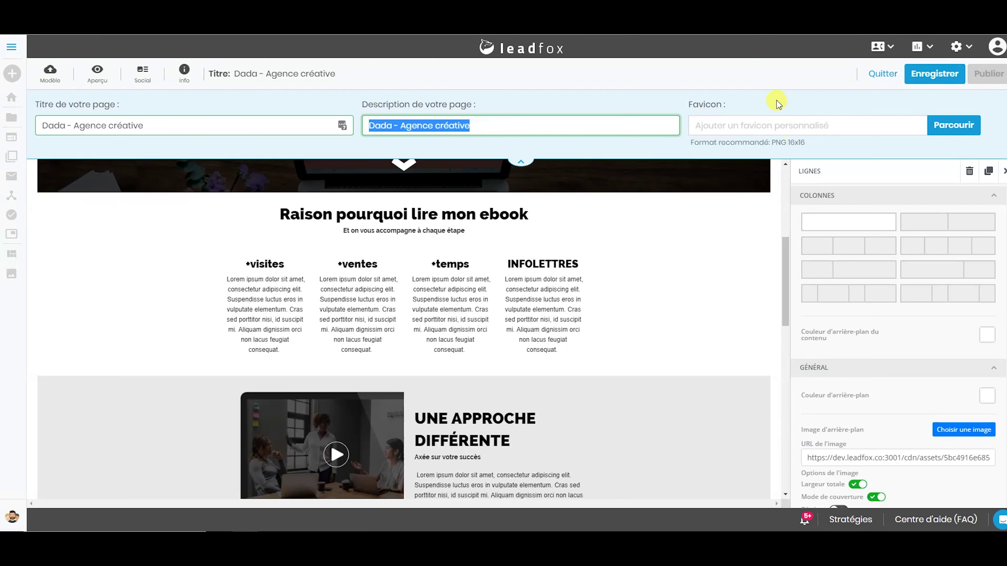
Step: Examine the Open Graph title and description fields in the social media settings, and close them along with the page information
{"action": "left_click", "coordinate": [143, 78]}
{"action": "left_click", "coordinate": [517, 176]}
{"action": "left_click", "coordinate": [490, 227]}
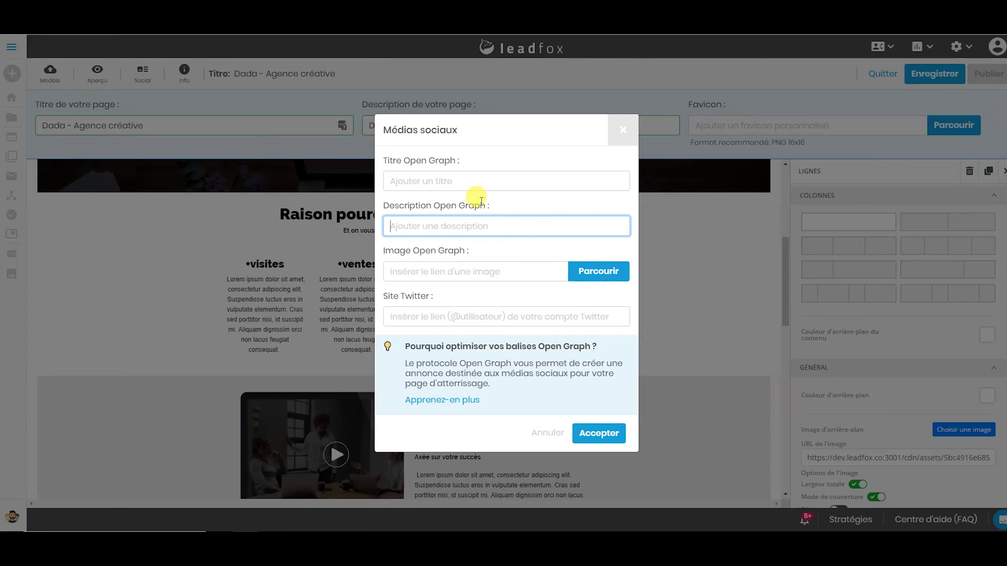
{"action": "left_click", "coordinate": [621, 130]}
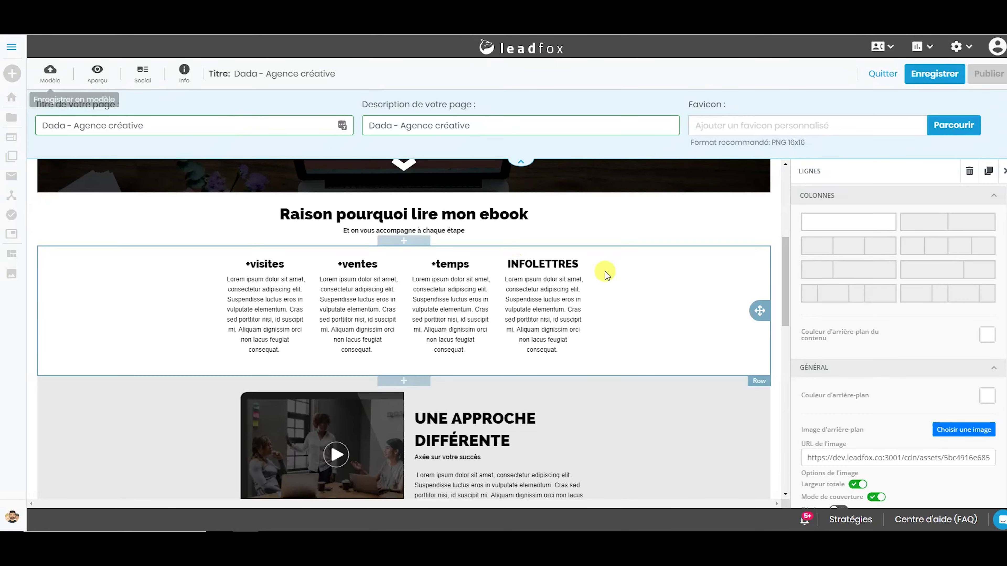
{"action": "scroll", "coordinate": [595, 264], "scroll_direction": "up", "scroll_amount": 5}
{"action": "left_click", "coordinate": [521, 166]}
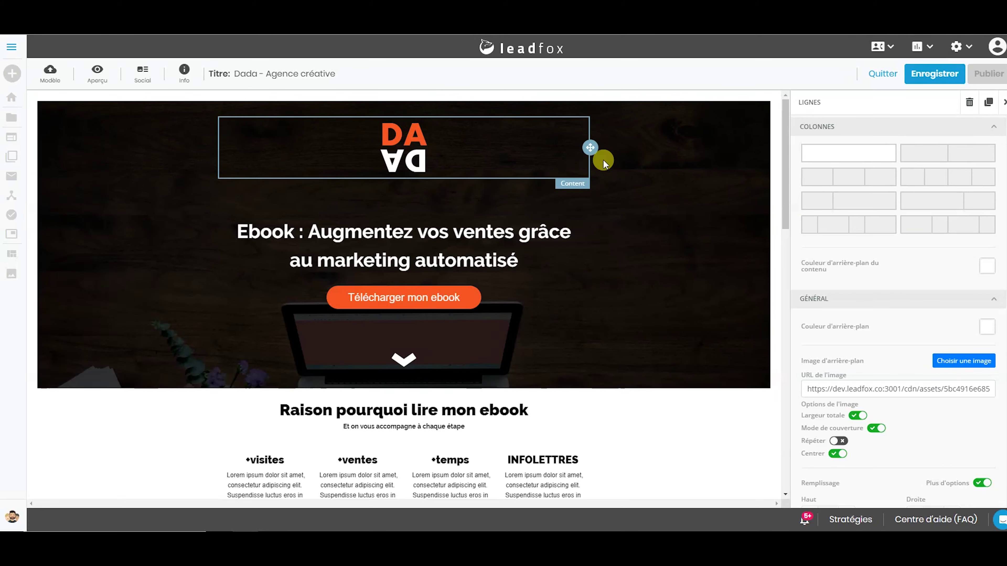
Step: Add a text block with filler text between the header's headline and the Télécharger mon ebook button
{"action": "left_click", "coordinate": [665, 218]}
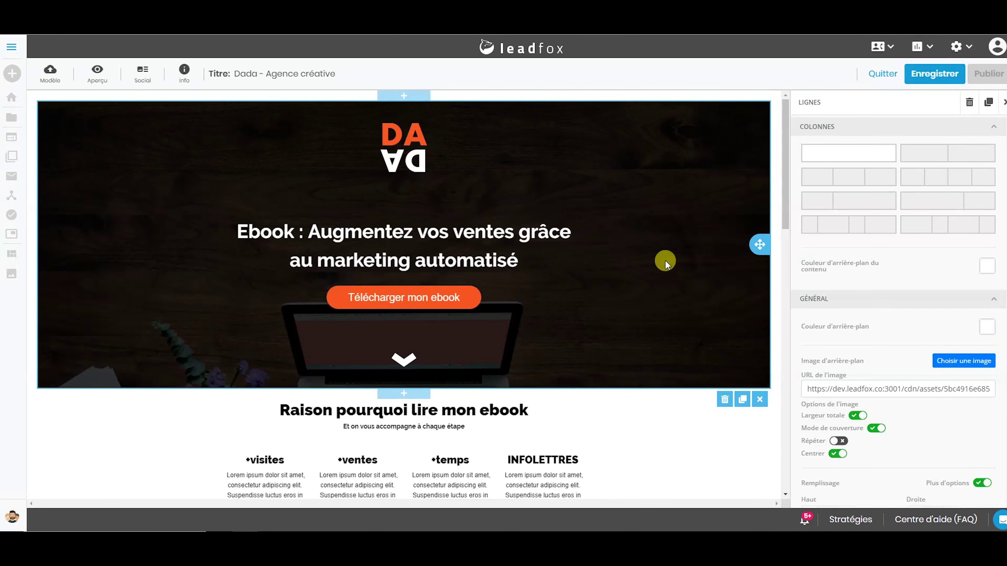
{"action": "left_click", "coordinate": [1004, 102]}
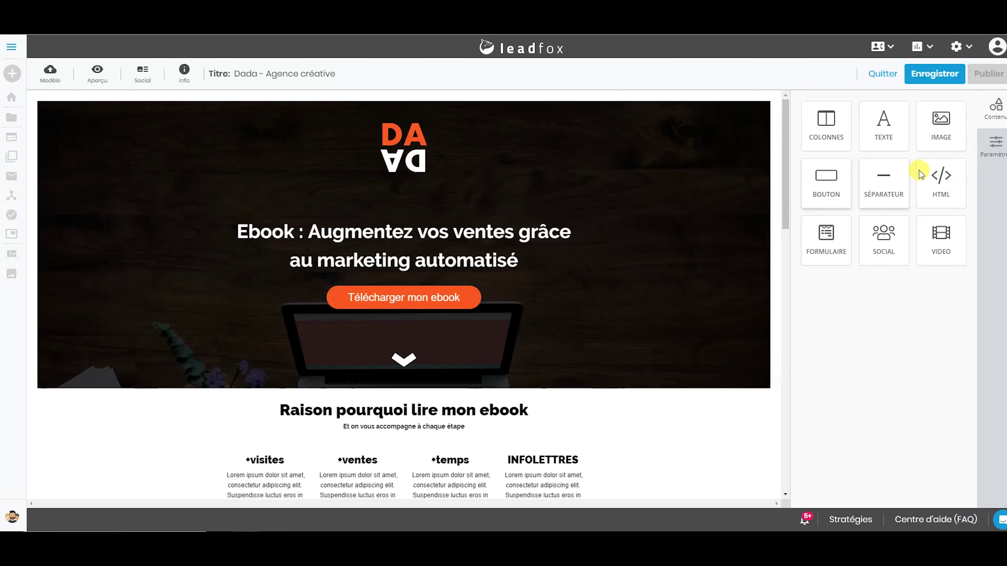
{"action": "left_click_drag", "start_coordinate": [941, 180], "coordinate": [639, 186]}
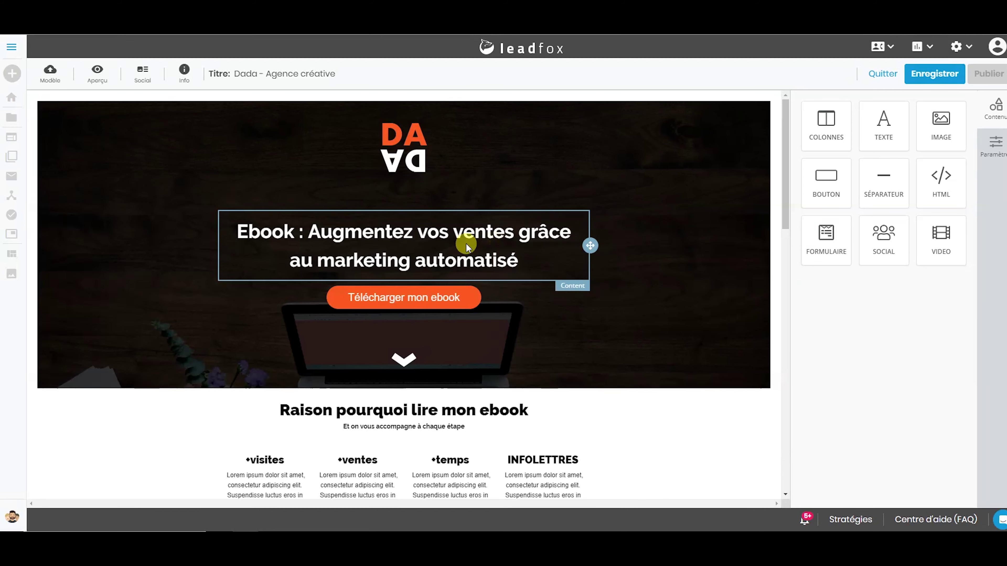
{"action": "left_click_drag", "start_coordinate": [882, 121], "coordinate": [463, 288]}
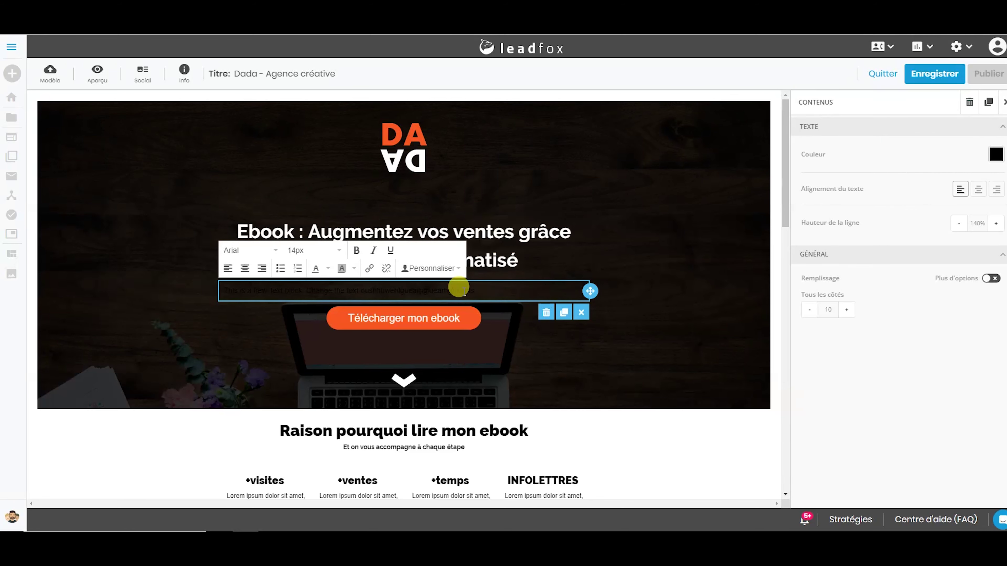
Step: Set the new header text block's colour to near-white (f6f2f2) and centre its text
{"action": "triple_click", "coordinate": [459, 288]}
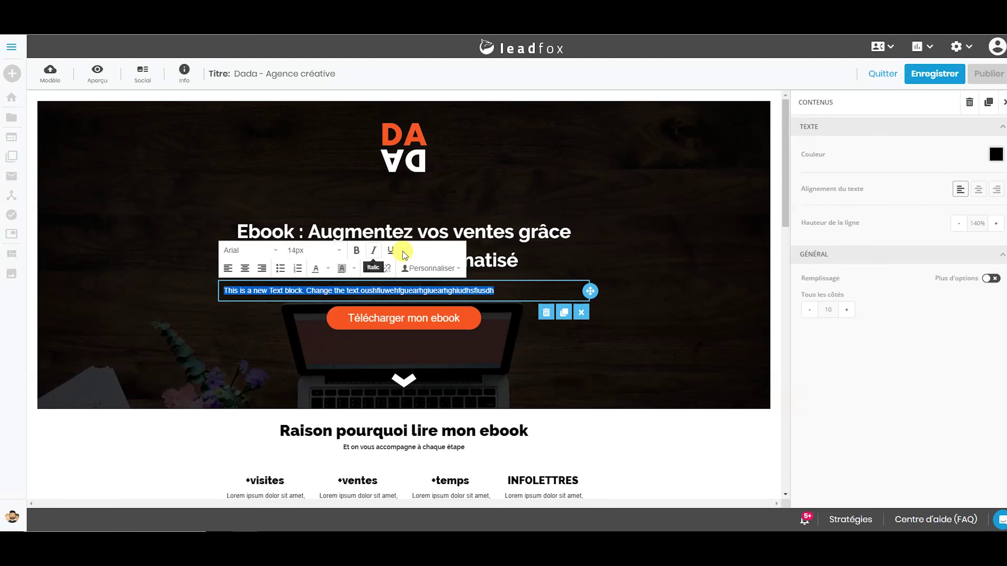
{"action": "left_click", "coordinate": [995, 155]}
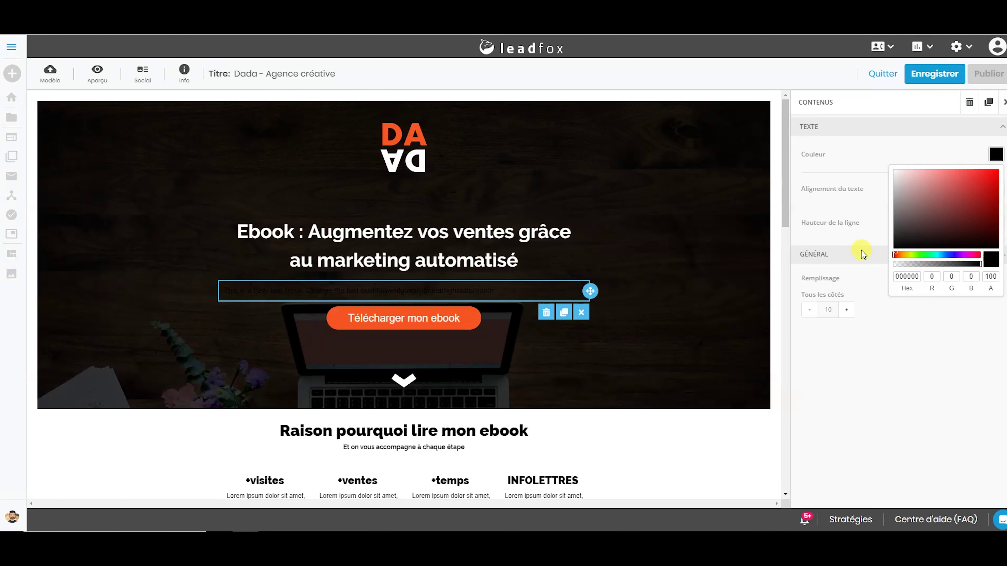
{"action": "left_click_drag", "start_coordinate": [895, 183], "coordinate": [893, 171]}
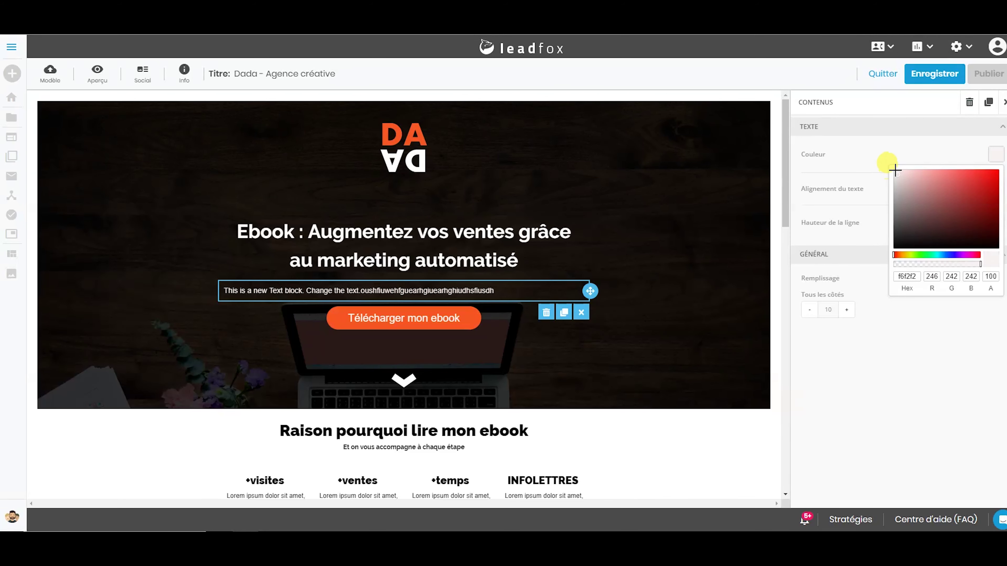
{"action": "left_click", "coordinate": [863, 369]}
{"action": "left_click", "coordinate": [493, 286]}
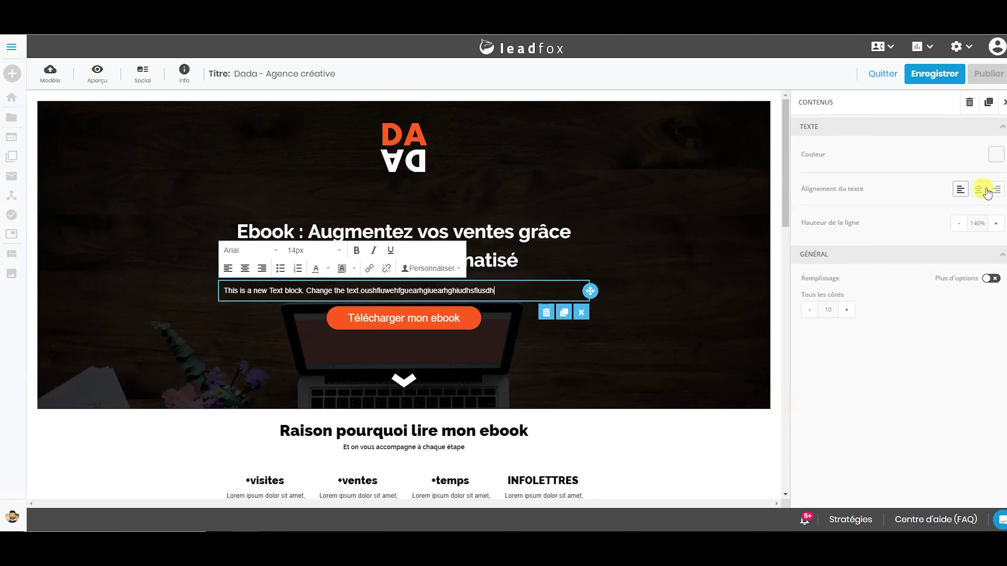
{"action": "left_click", "coordinate": [980, 190]}
{"action": "left_click", "coordinate": [663, 351]}
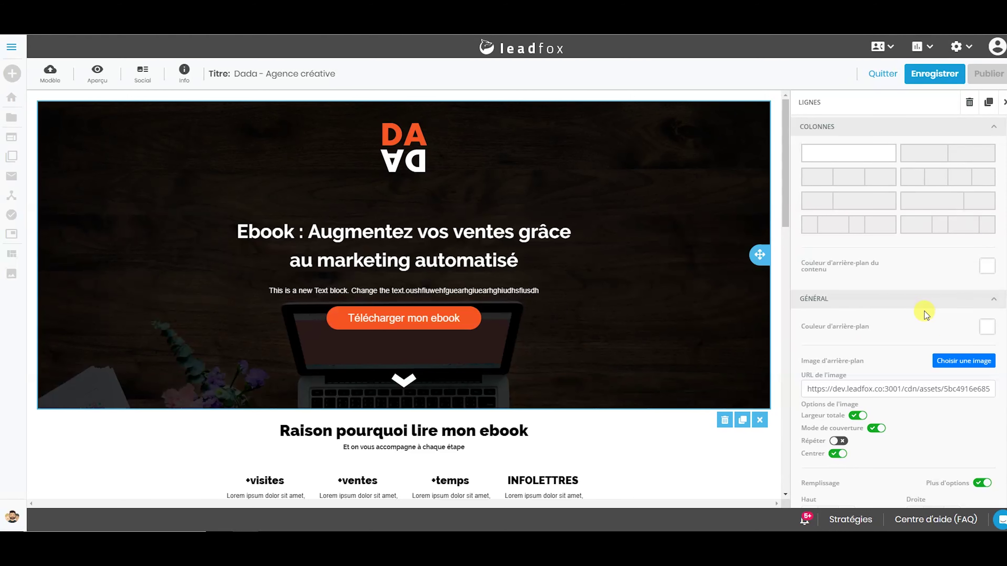
Step: Try the header row's background image without cover mode and full width, and turn both options back on
{"action": "scroll", "coordinate": [924, 312], "scroll_direction": "down", "scroll_amount": 3}
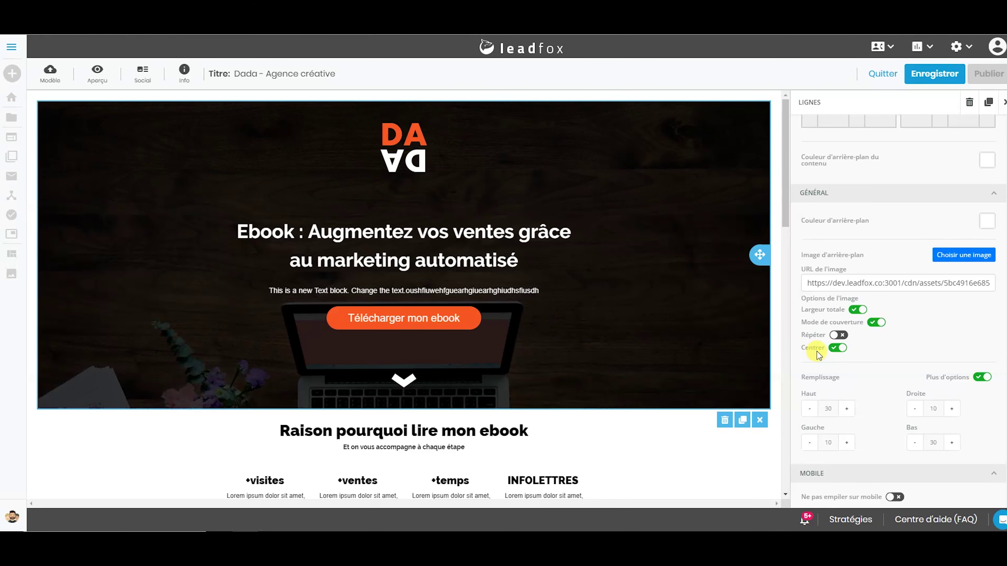
{"action": "left_click", "coordinate": [849, 323]}
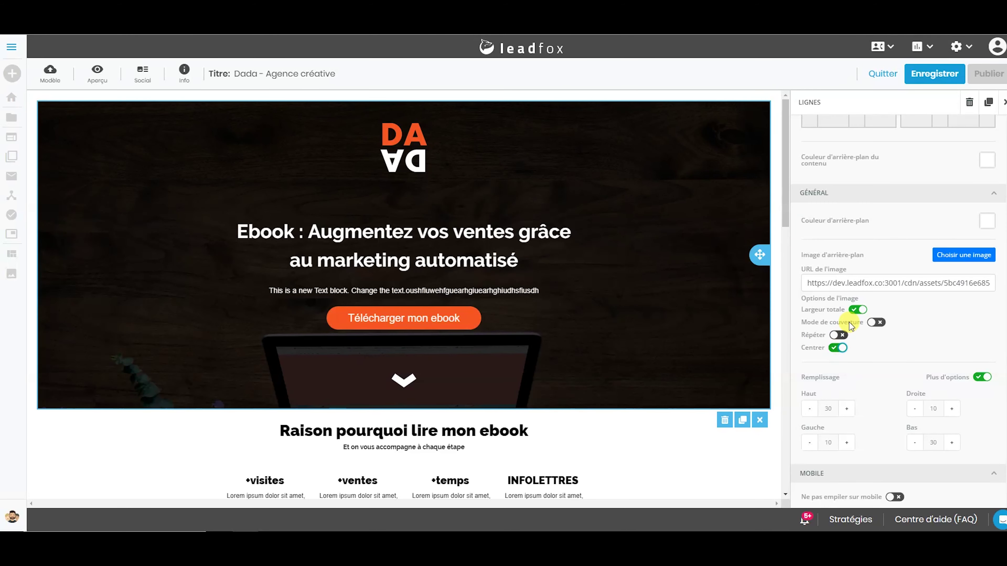
{"action": "left_click", "coordinate": [857, 311]}
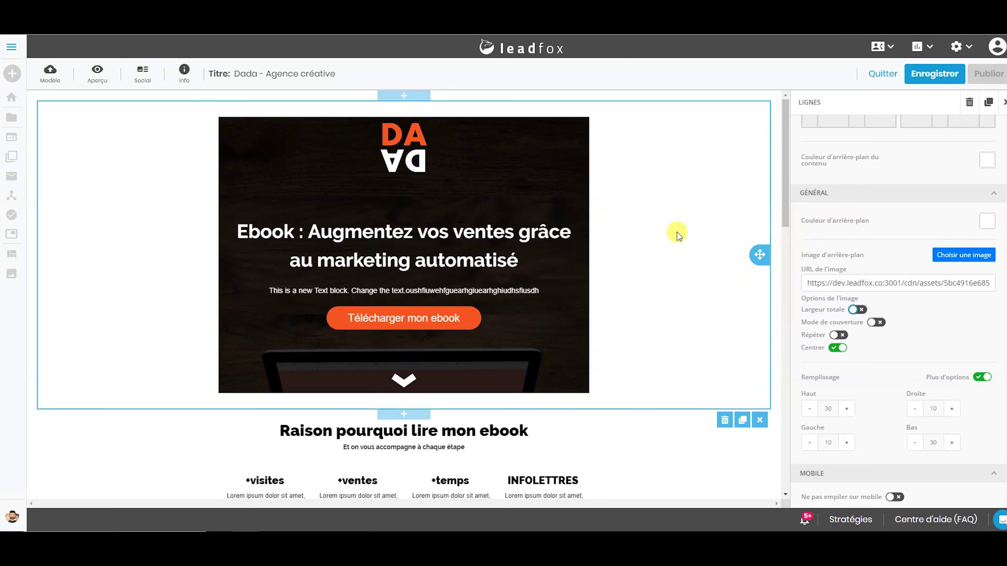
{"action": "left_click", "coordinate": [857, 309]}
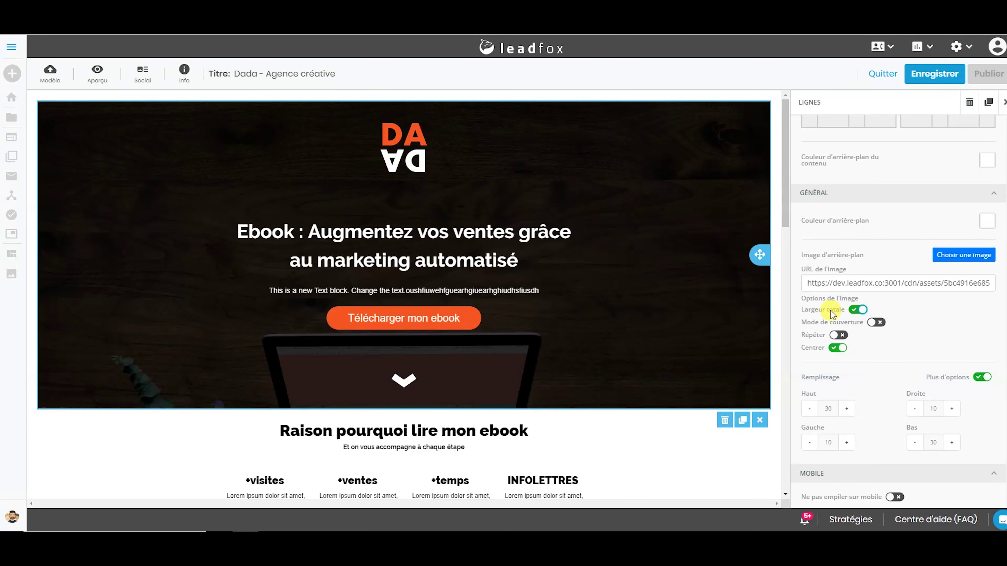
{"action": "left_click", "coordinate": [877, 322]}
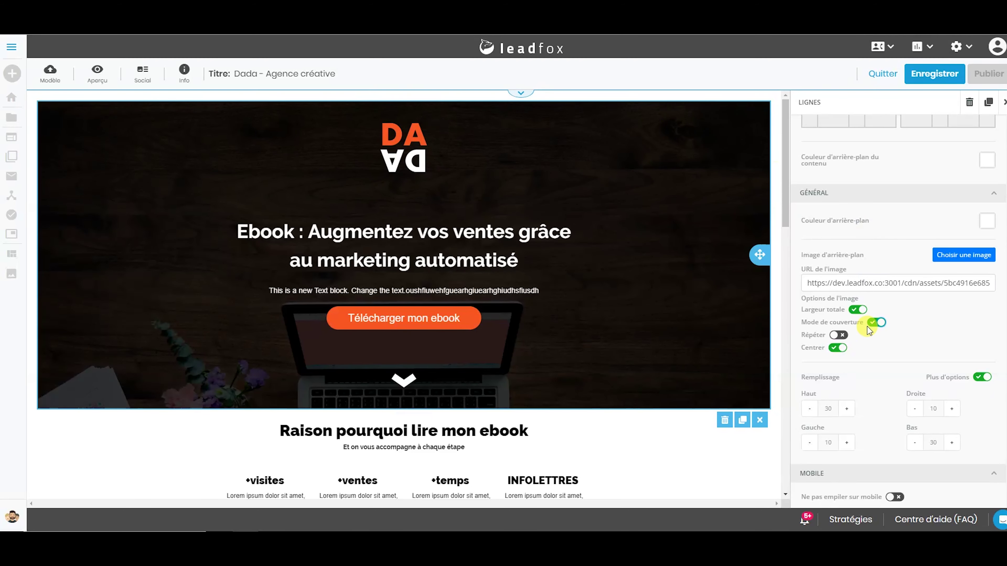
Step: Add an empty image block between the heading and text of each column: +visites, +ventes, +temps and INFOLETTRES
{"action": "scroll", "coordinate": [888, 348], "scroll_direction": "up", "scroll_amount": 3}
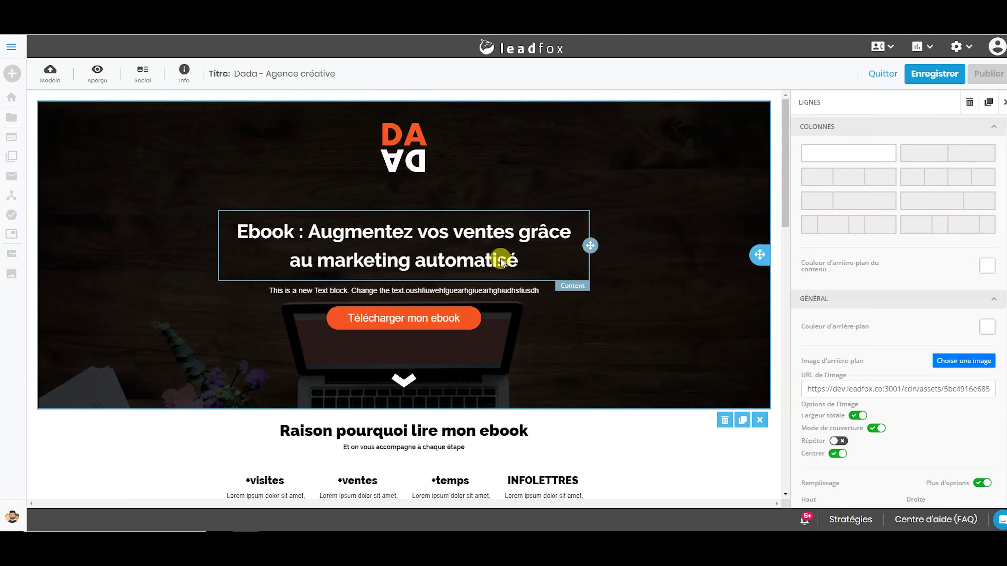
{"action": "scroll", "coordinate": [599, 259], "scroll_direction": "down", "scroll_amount": 5}
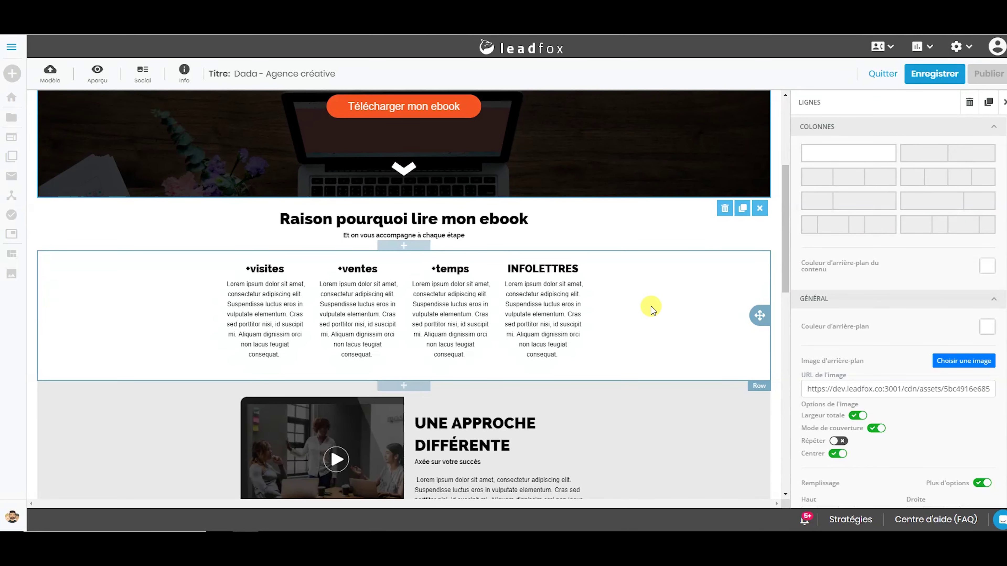
{"action": "left_click", "coordinate": [651, 311]}
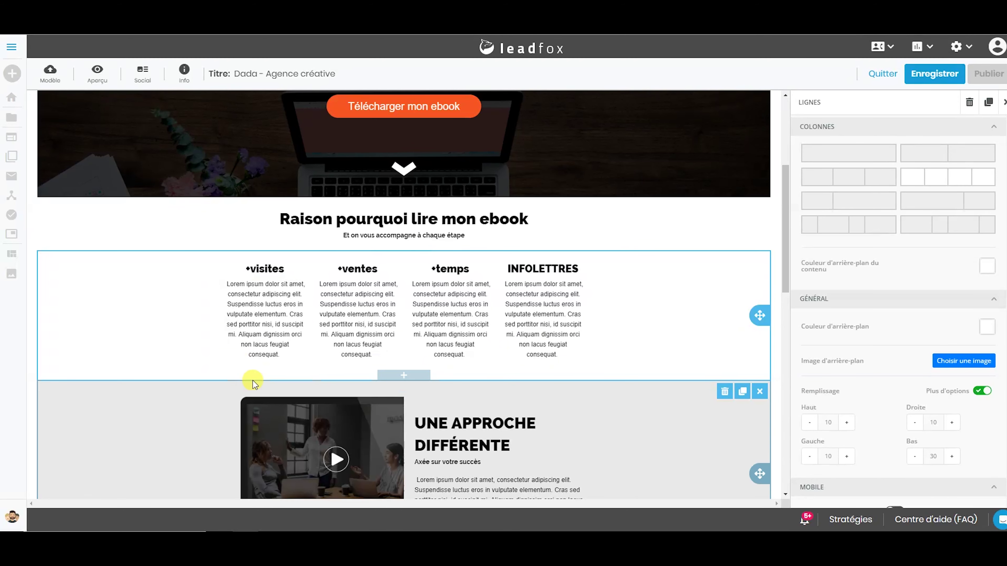
{"action": "left_click", "coordinate": [1003, 102]}
{"action": "left_click_drag", "start_coordinate": [938, 133], "coordinate": [554, 297]}
{"action": "left_click_drag", "start_coordinate": [937, 119], "coordinate": [490, 288]}
{"action": "left_click_drag", "start_coordinate": [940, 123], "coordinate": [404, 294]}
{"action": "left_click_drag", "start_coordinate": [479, 250], "coordinate": [262, 292]}
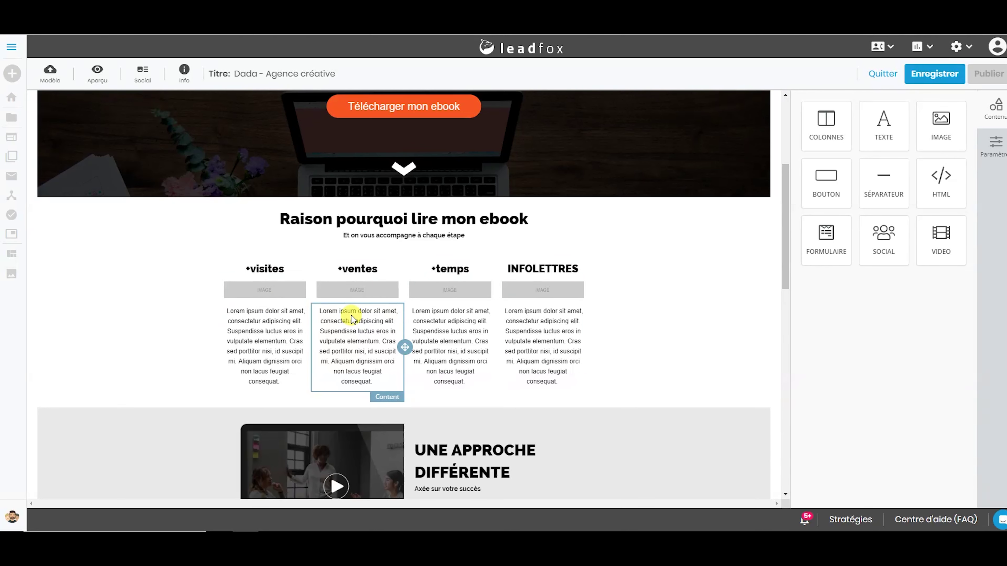
Step: Compare the column layout settings of the header and four-column rows, and view the header headline's text settings
{"action": "scroll", "coordinate": [407, 270], "scroll_direction": "up", "scroll_amount": 5}
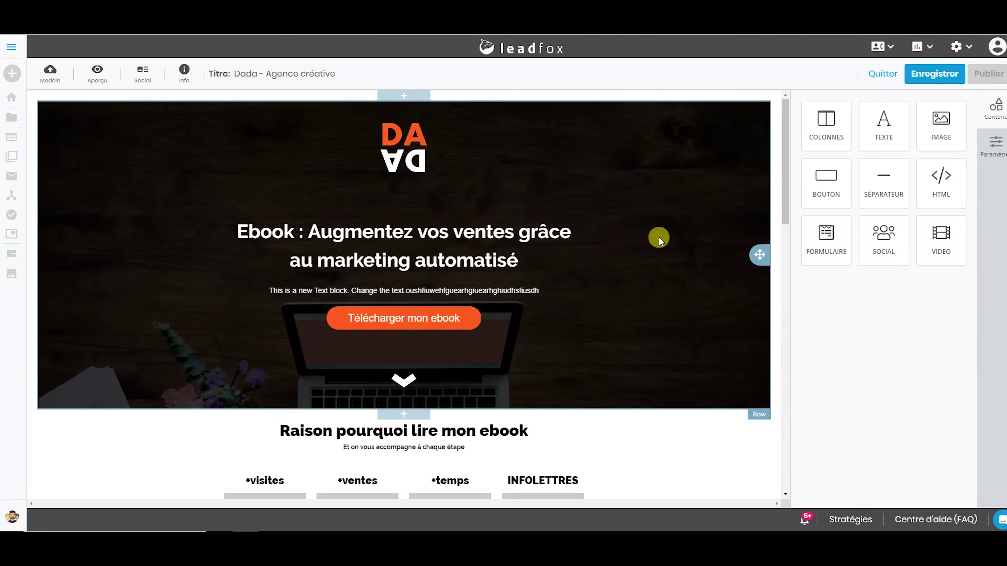
{"action": "left_click", "coordinate": [658, 238]}
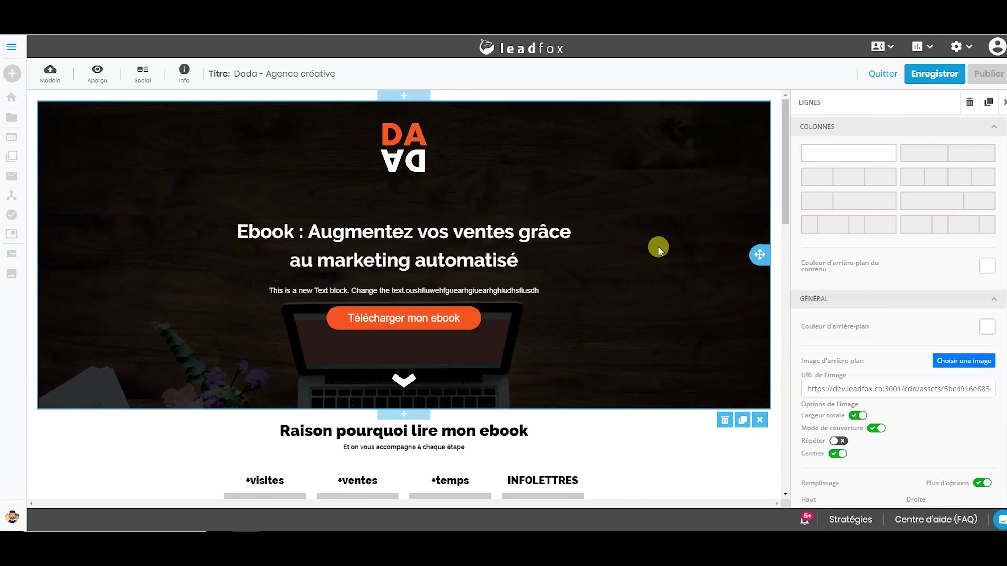
{"action": "scroll", "coordinate": [657, 244], "scroll_direction": "down", "scroll_amount": 5}
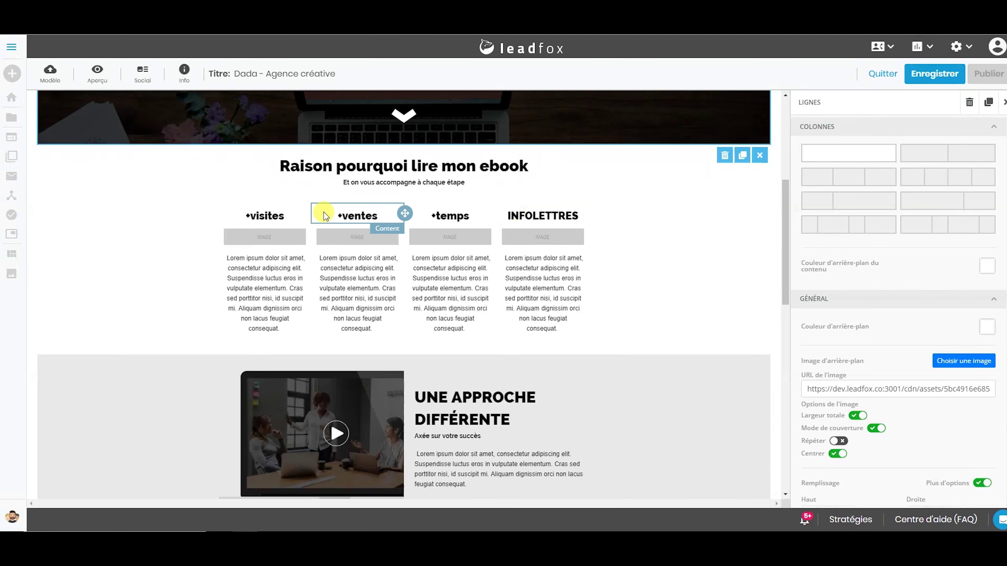
{"action": "left_click", "coordinate": [640, 281]}
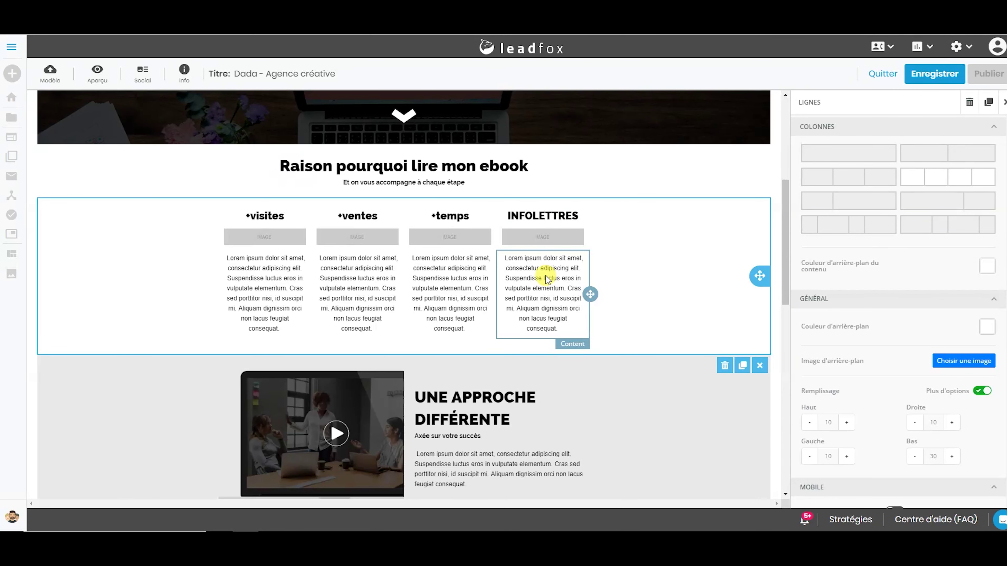
{"action": "scroll", "coordinate": [692, 206], "scroll_direction": "up", "scroll_amount": 5}
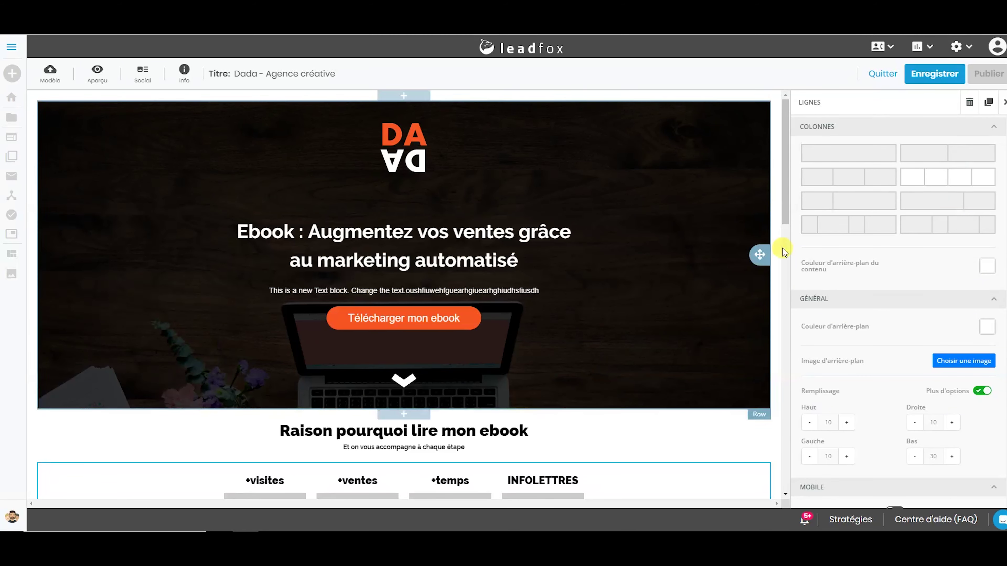
{"action": "left_click", "coordinate": [1003, 102]}
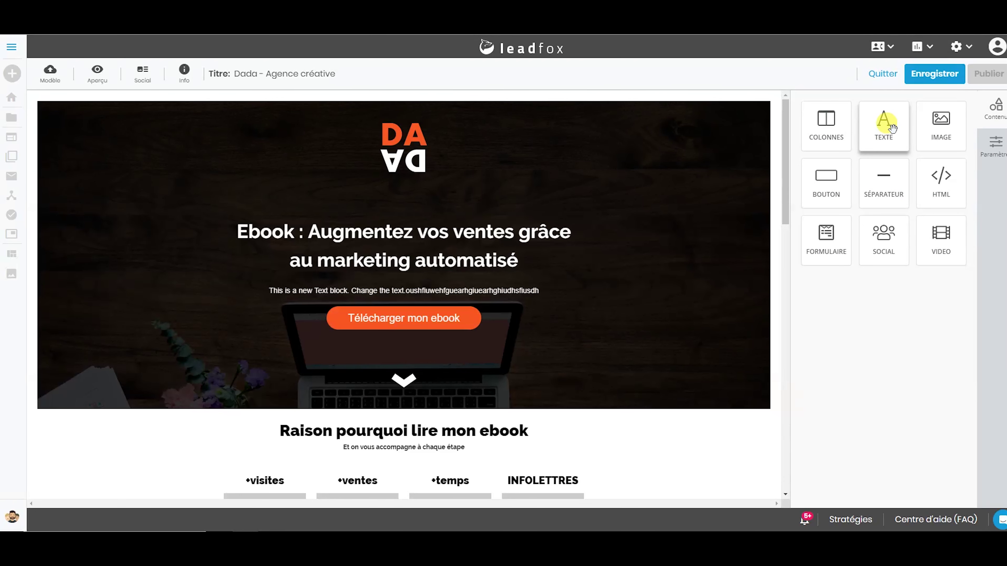
{"action": "left_click", "coordinate": [469, 240]}
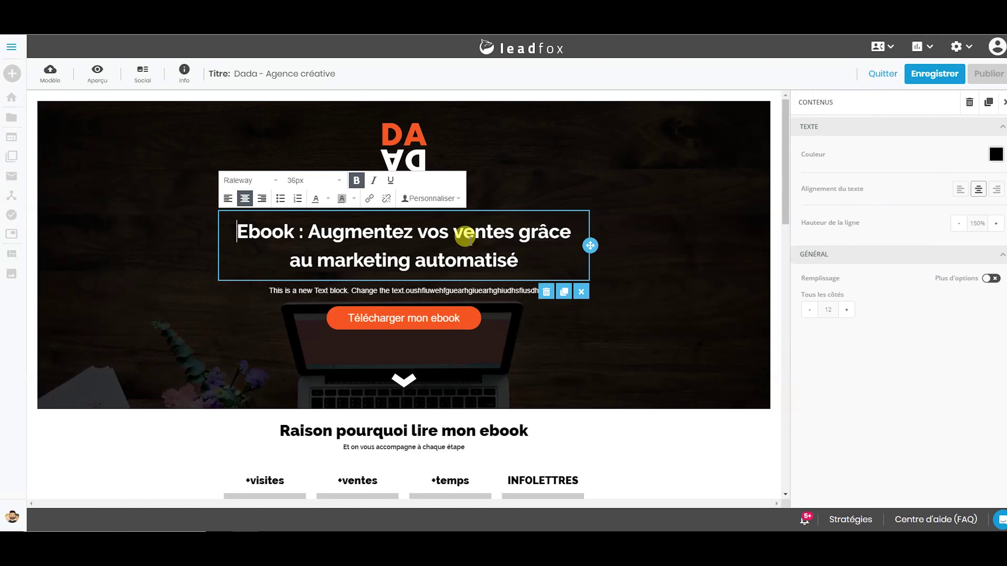
{"action": "left_click", "coordinate": [1003, 102]}
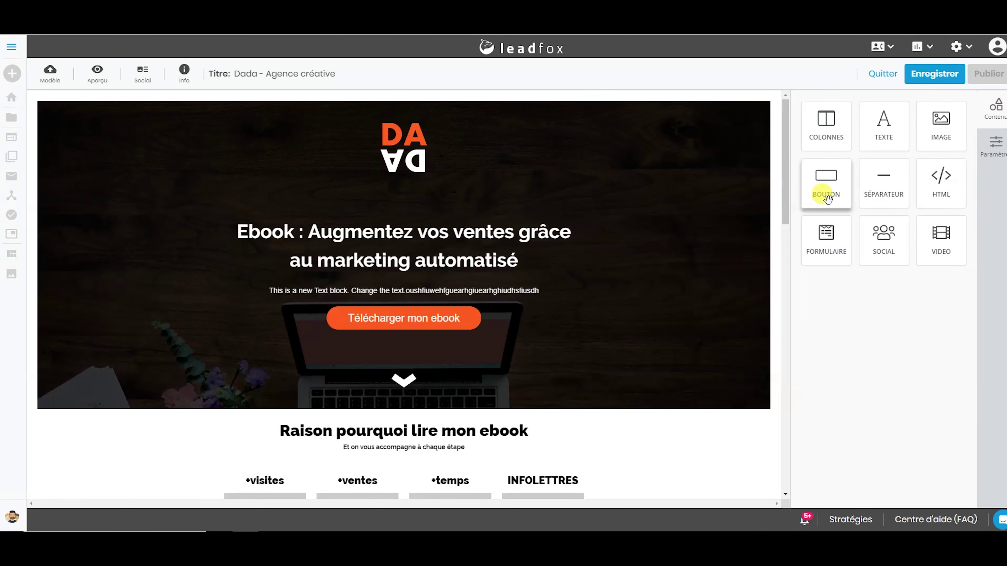
Step: Add a separator line between the header's filler text and the Télécharger mon ebook button, leaving its default settings
{"action": "left_click_drag", "start_coordinate": [888, 178], "coordinate": [555, 327]}
{"action": "left_click", "coordinate": [479, 308]}
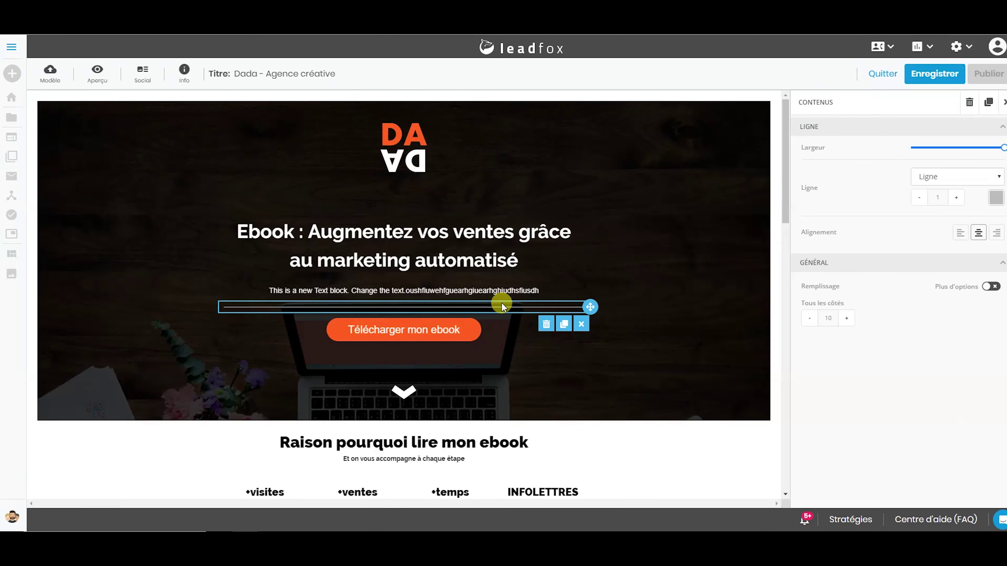
{"action": "left_click", "coordinate": [1003, 103]}
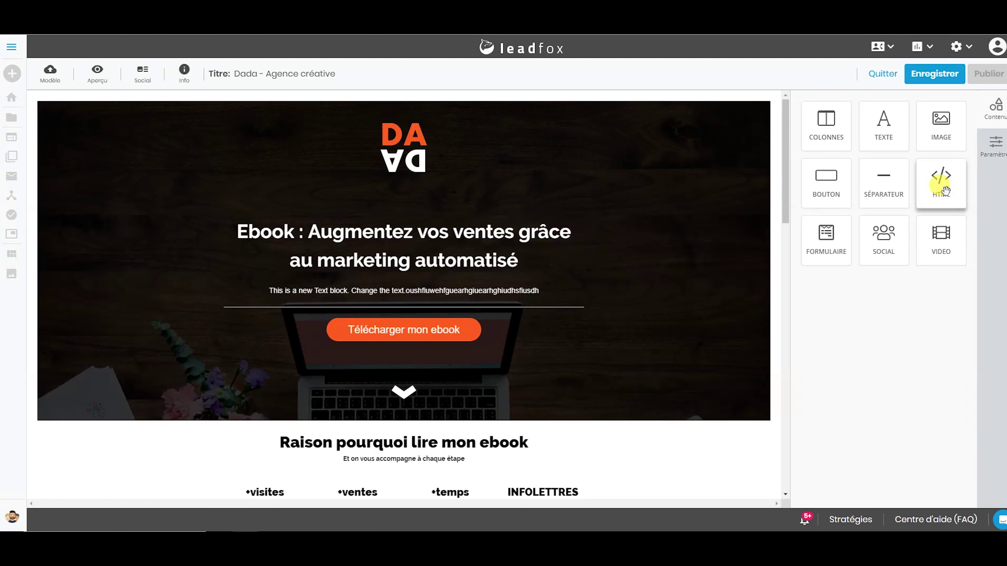
Step: Try a form block between the header's filler text and the separator line, and delete it
{"action": "left_click_drag", "start_coordinate": [826, 238], "coordinate": [501, 333]}
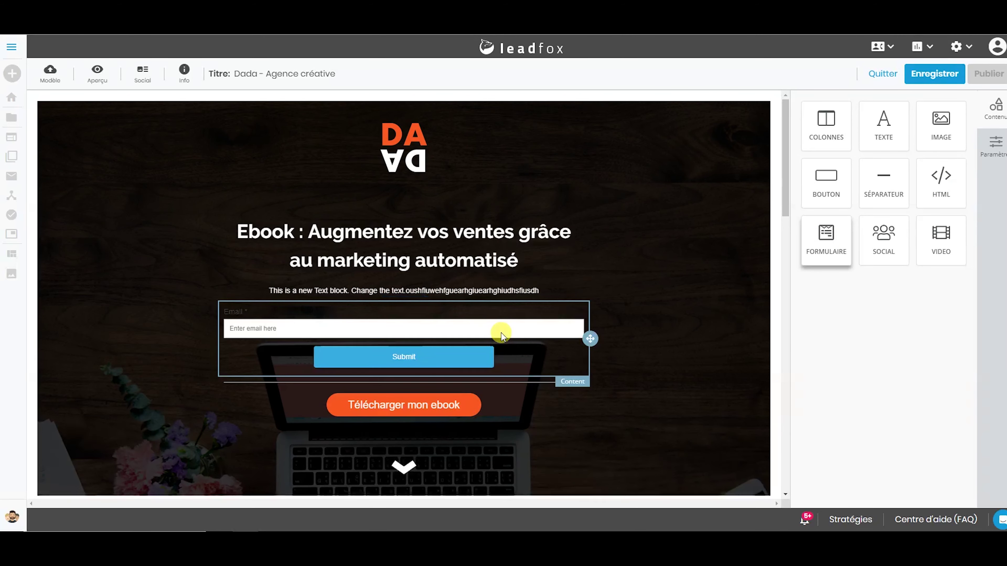
{"action": "left_click", "coordinate": [509, 333]}
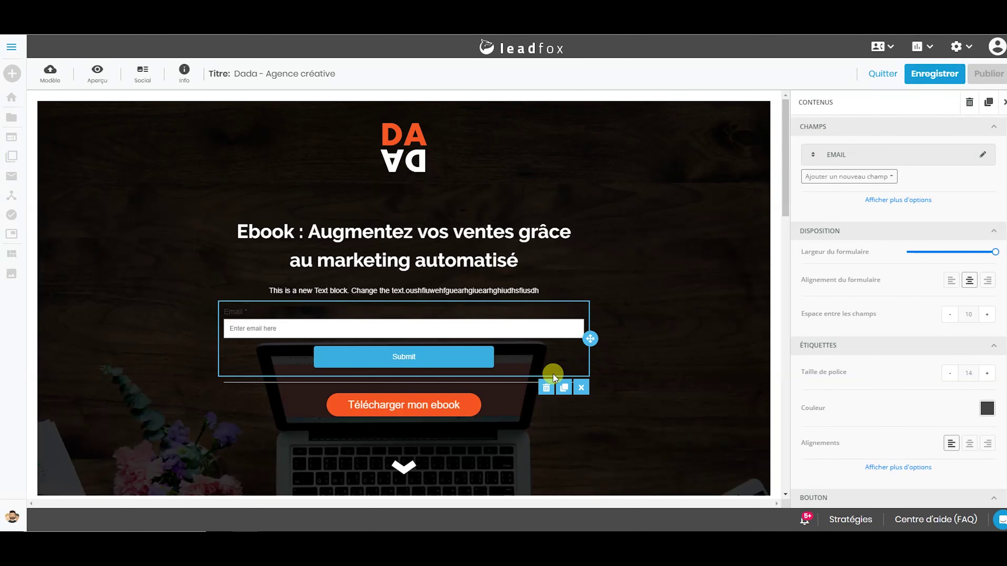
{"action": "left_click", "coordinate": [546, 388]}
{"action": "left_click", "coordinate": [658, 331]}
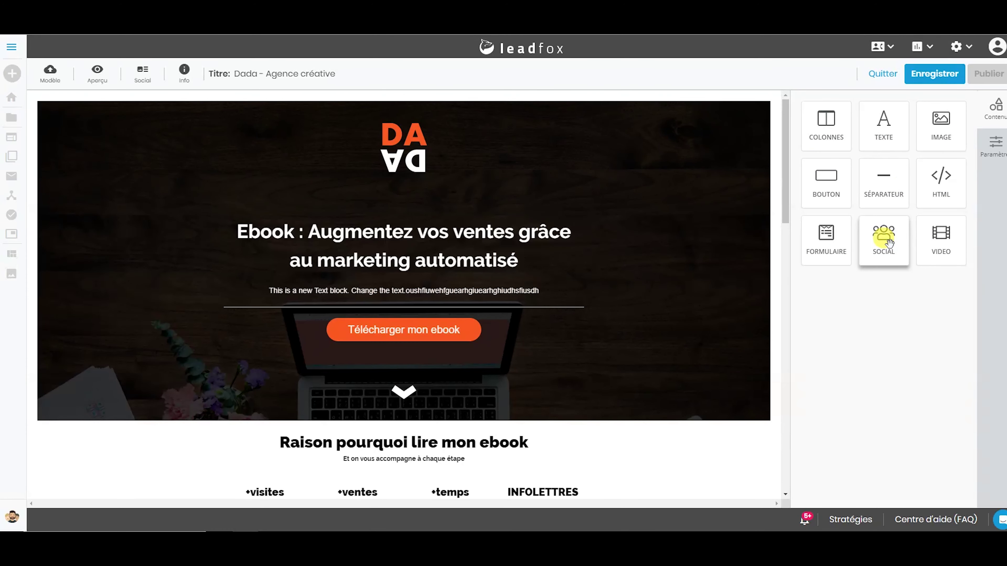
Step: Add a social icons block above the header's headline, keeping its default circle icons and centred alignment
{"action": "left_click_drag", "start_coordinate": [890, 239], "coordinate": [549, 245]}
{"action": "left_click", "coordinate": [440, 218]}
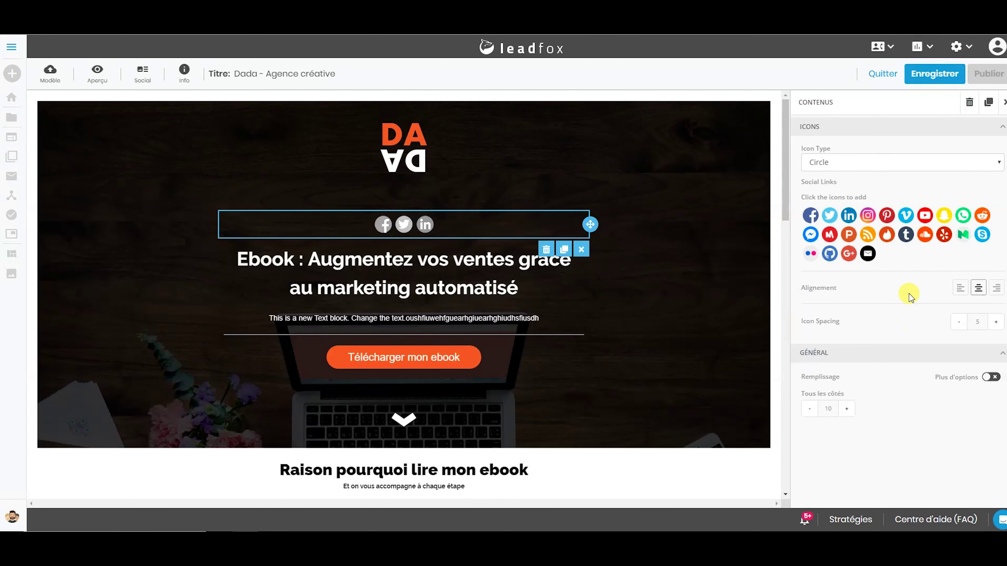
{"action": "left_click", "coordinate": [996, 106]}
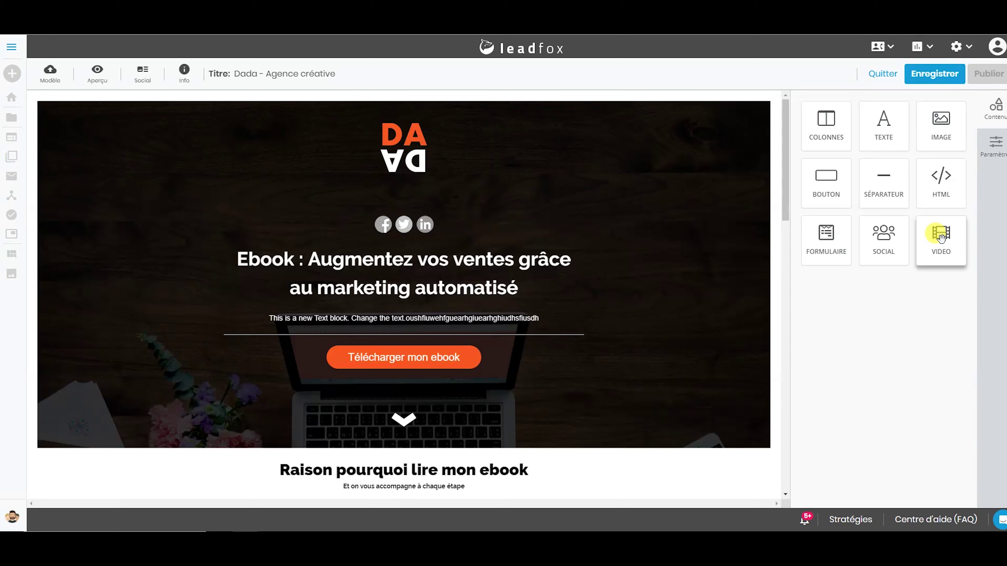
Step: Try a video block between the header's headline and filler text, look at its Video URL field, and delete the block
{"action": "left_click_drag", "start_coordinate": [941, 236], "coordinate": [485, 324]}
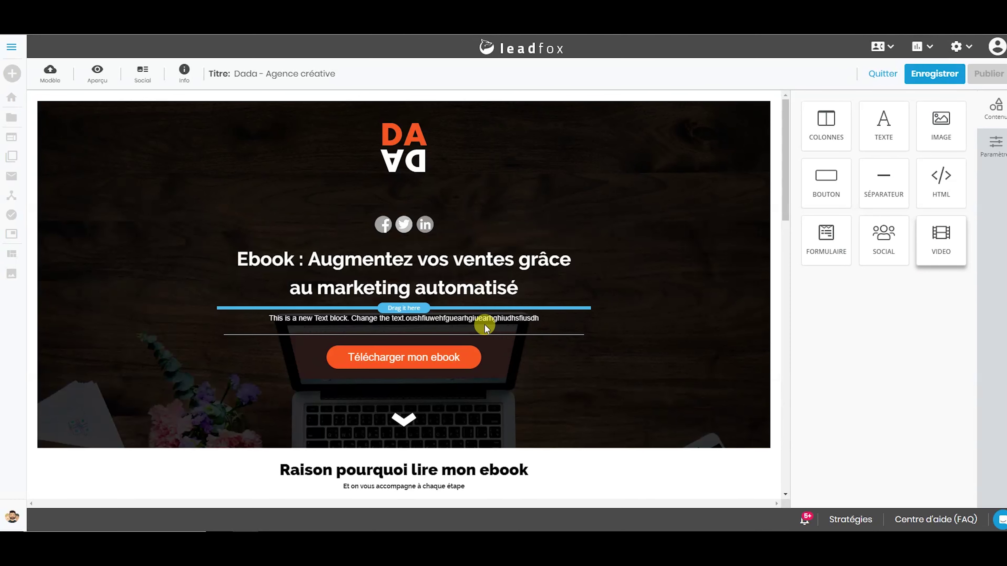
{"action": "left_click", "coordinate": [478, 336]}
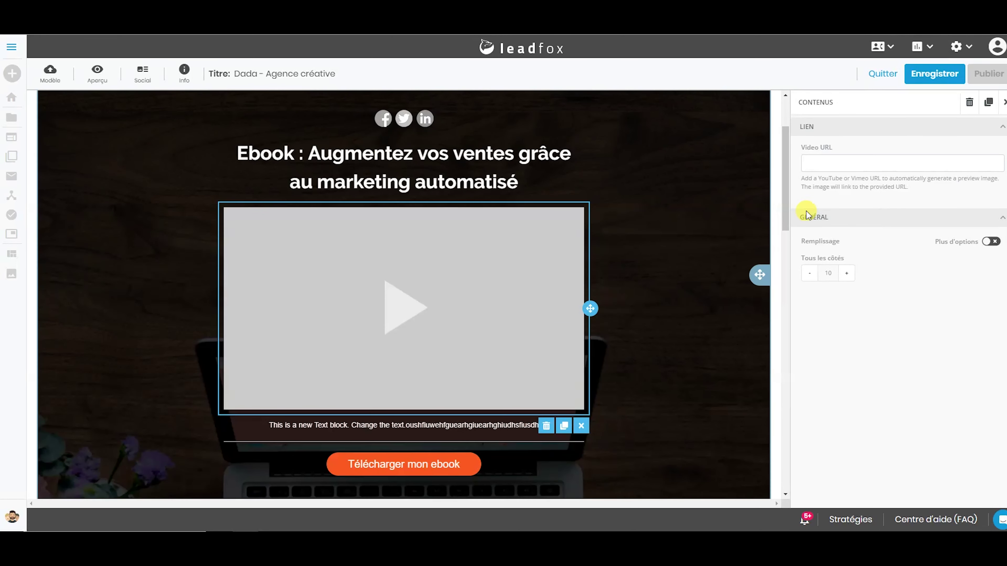
{"action": "left_click", "coordinate": [899, 162]}
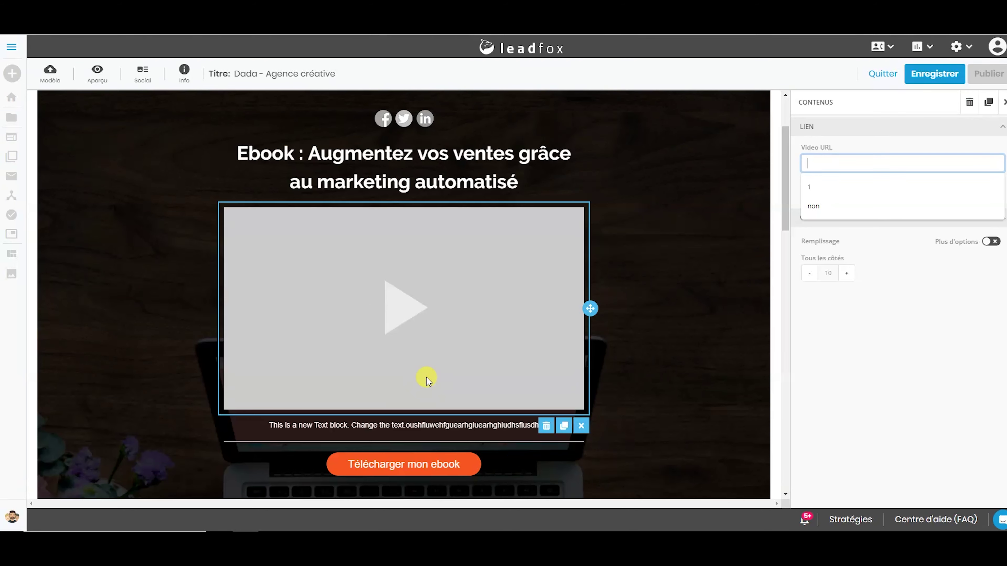
{"action": "left_click", "coordinate": [412, 318]}
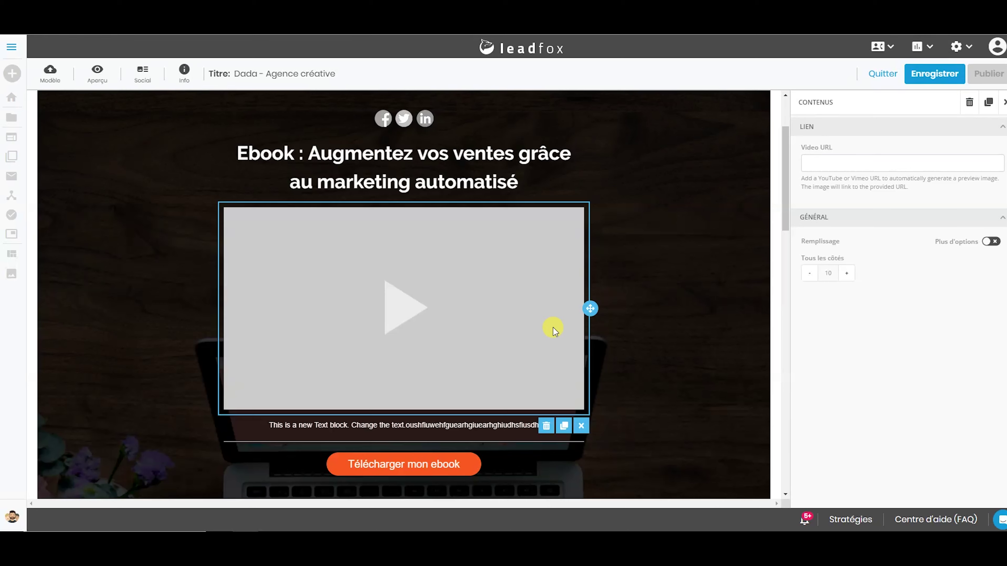
{"action": "left_click", "coordinate": [581, 432]}
{"action": "left_click", "coordinate": [536, 325]}
{"action": "left_click", "coordinate": [580, 426]}
{"action": "left_click", "coordinate": [541, 371]}
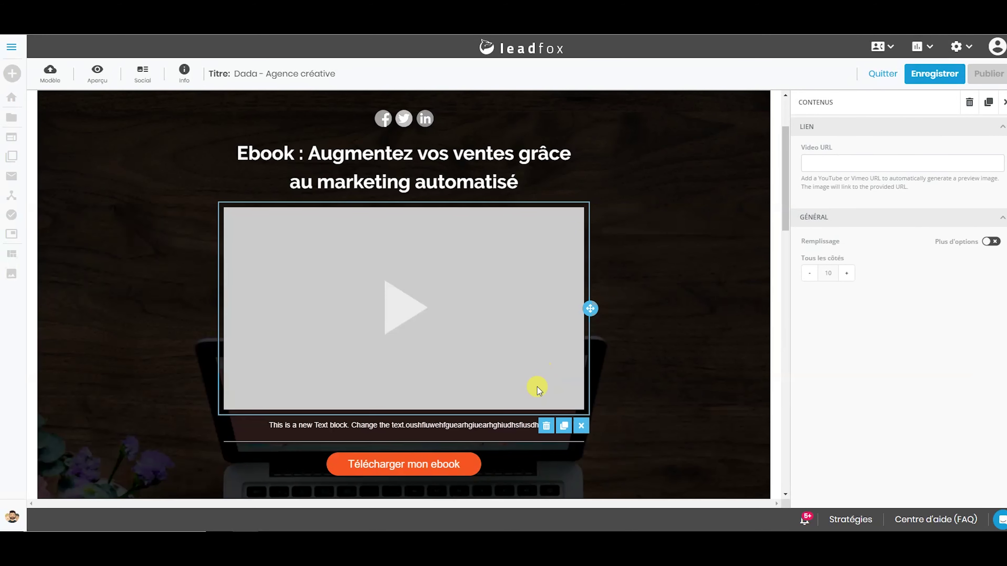
{"action": "left_click", "coordinate": [546, 422]}
{"action": "left_click", "coordinate": [649, 329]}
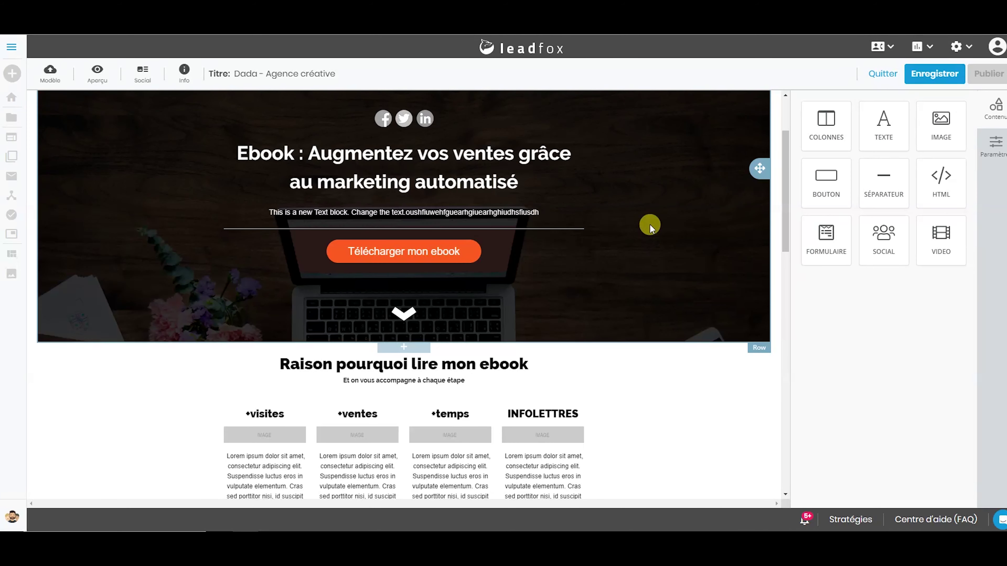
Step: Review the page's rows from the header down to the testimonial, including the settings of the header and four-column rows
{"action": "scroll", "coordinate": [654, 209], "scroll_direction": "up", "scroll_amount": 3}
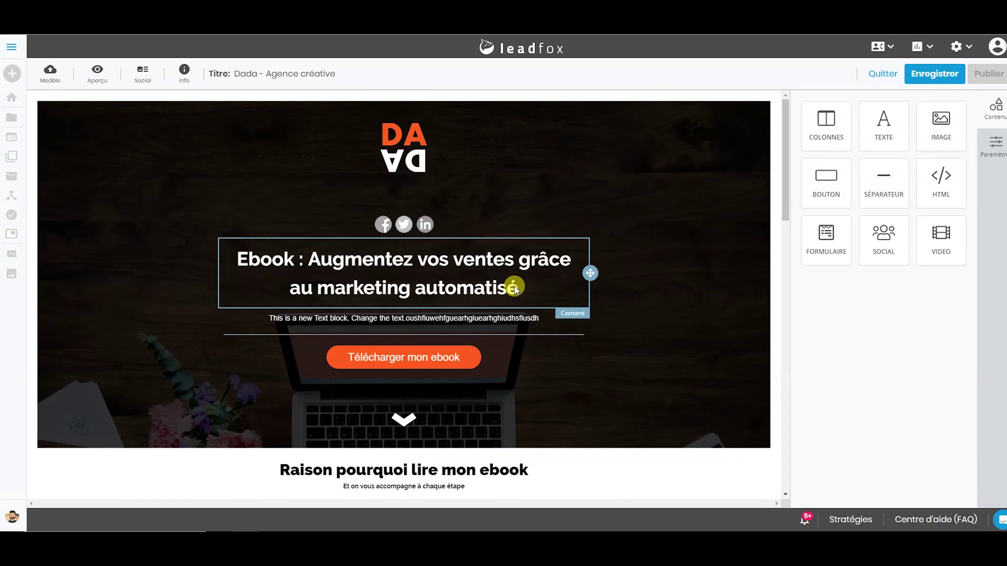
{"action": "left_click", "coordinate": [705, 320]}
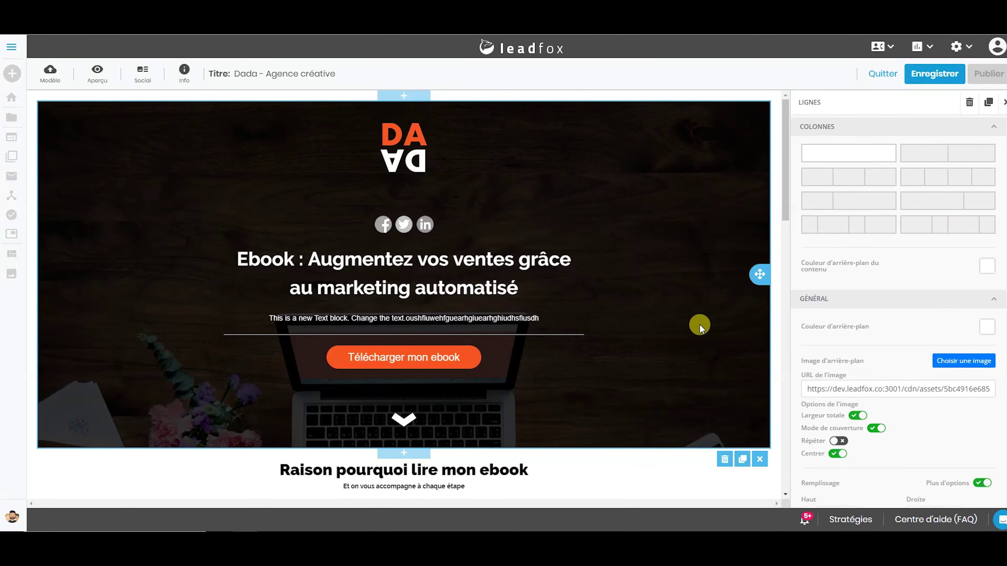
{"action": "scroll", "coordinate": [700, 325], "scroll_direction": "down", "scroll_amount": 7}
{"action": "left_click", "coordinate": [669, 334]}
{"action": "scroll", "coordinate": [668, 341], "scroll_direction": "down", "scroll_amount": 5}
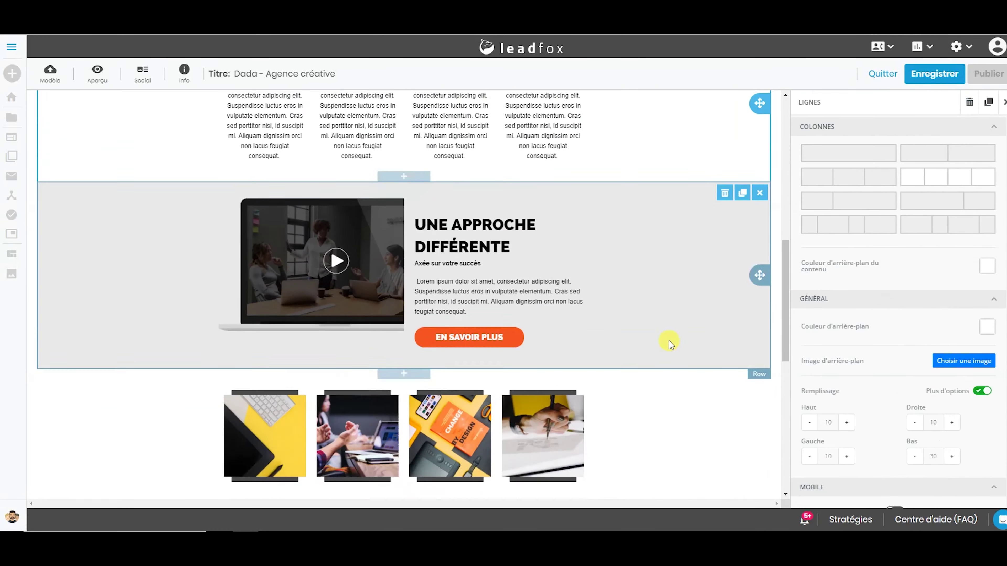
{"action": "scroll", "coordinate": [654, 340], "scroll_direction": "up", "scroll_amount": 10}
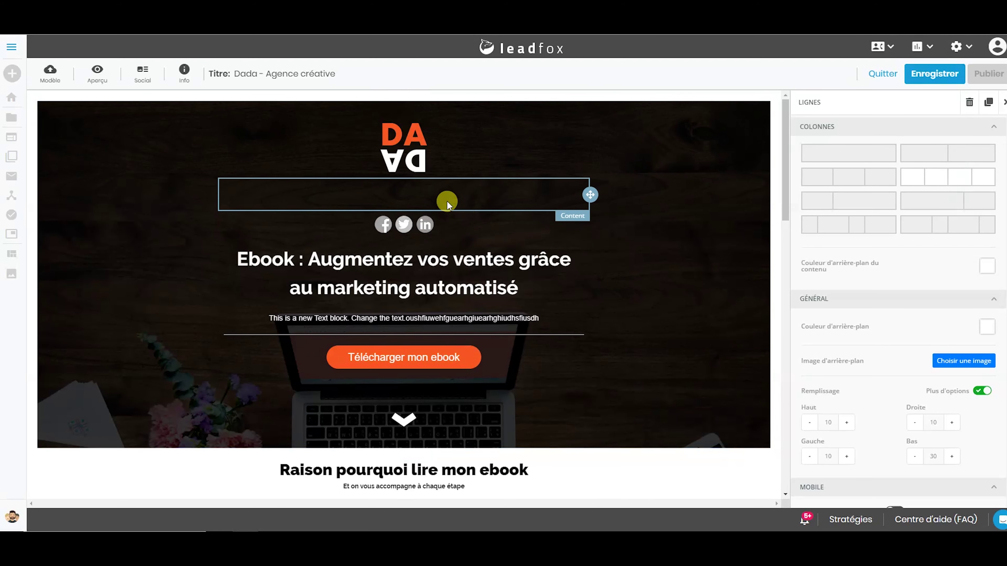
{"action": "scroll", "coordinate": [437, 254], "scroll_direction": "down", "scroll_amount": 4}
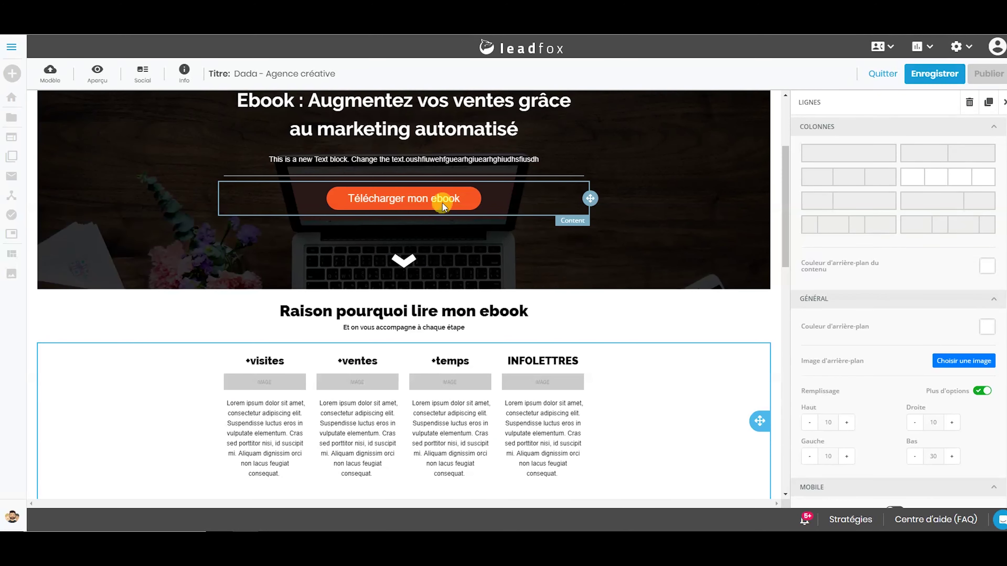
{"action": "scroll", "coordinate": [448, 238], "scroll_direction": "down", "scroll_amount": 9}
{"action": "scroll", "coordinate": [464, 317], "scroll_direction": "down", "scroll_amount": 10}
{"action": "scroll", "coordinate": [472, 354], "scroll_direction": "up", "scroll_amount": 8}
{"action": "scroll", "coordinate": [473, 352], "scroll_direction": "down", "scroll_amount": 1}
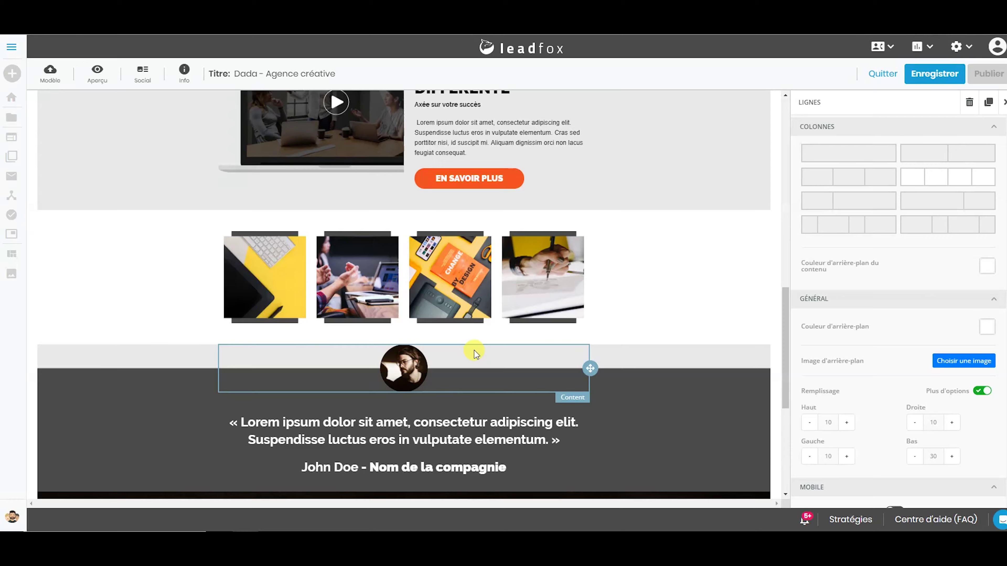
{"action": "scroll", "coordinate": [475, 350], "scroll_direction": "up", "scroll_amount": 15}
{"action": "scroll", "coordinate": [488, 327], "scroll_direction": "up", "scroll_amount": 1}
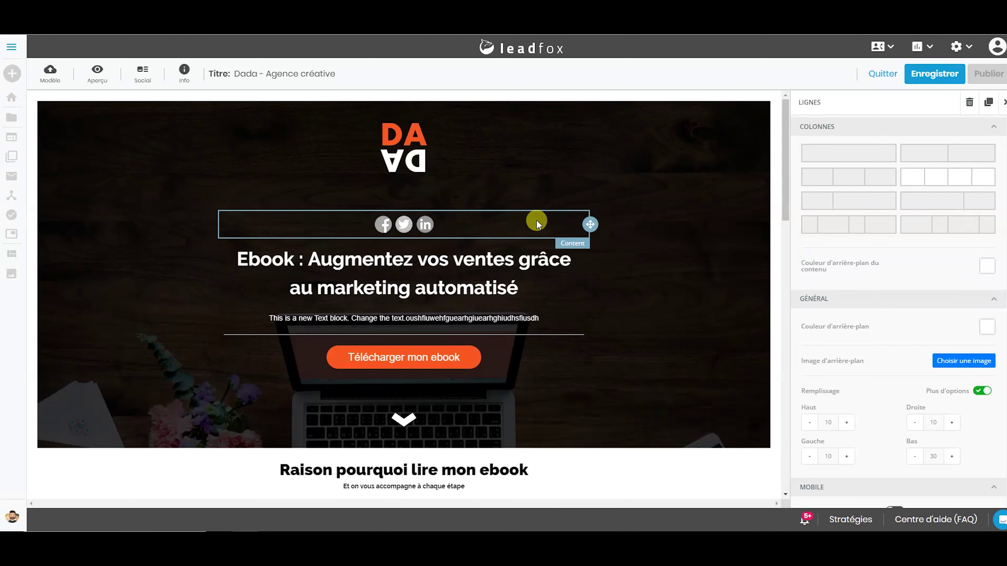
{"action": "left_click", "coordinate": [1003, 102]}
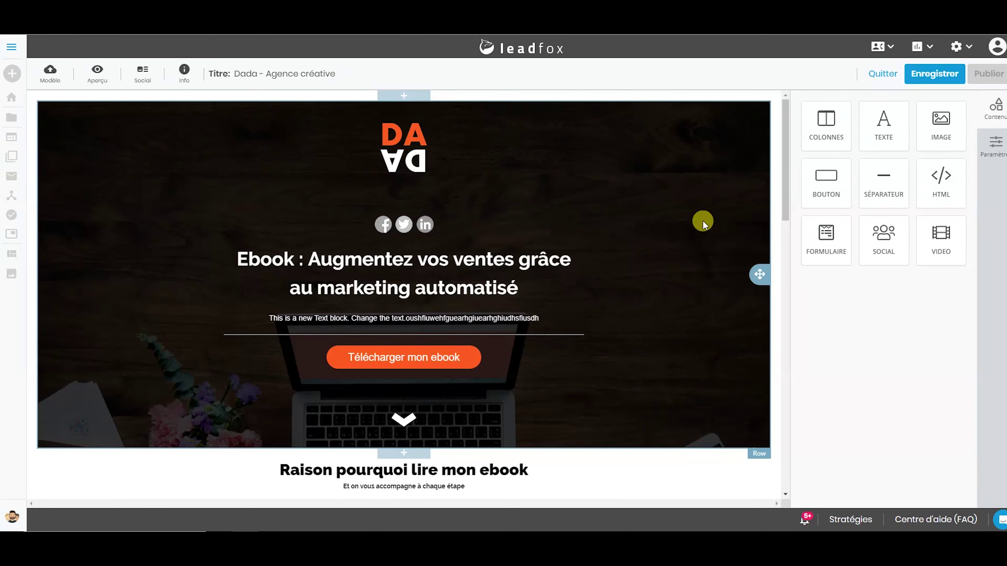
{"action": "left_click", "coordinate": [695, 230]}
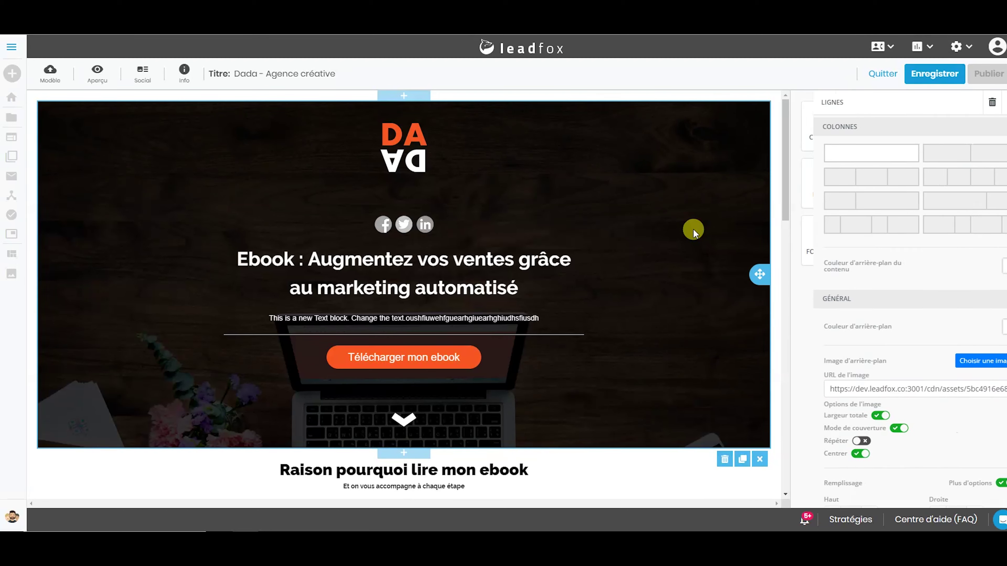
{"action": "left_click", "coordinate": [989, 102]}
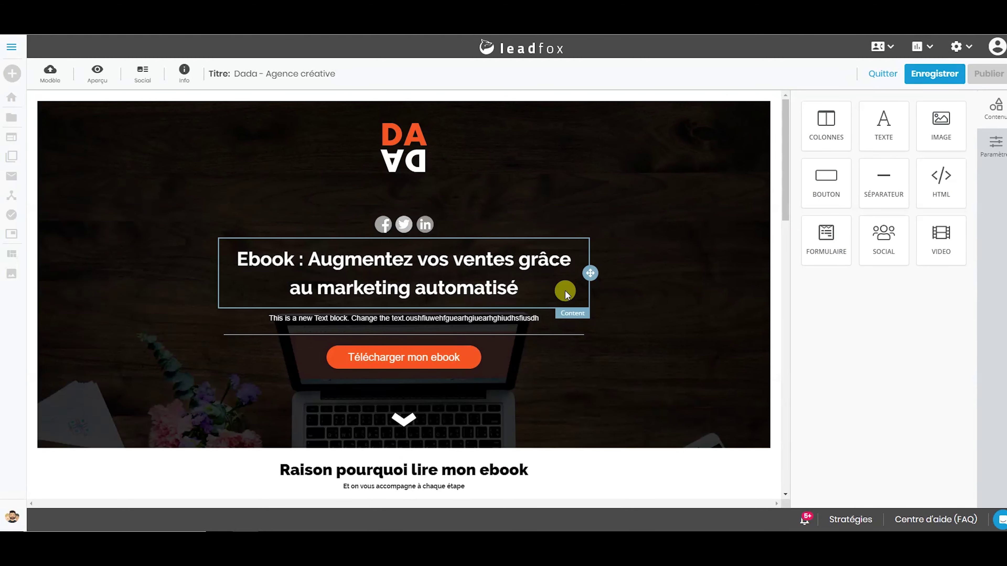
Step: Insert a new row directly below the header and give it a narrow first column and a wide second column
{"action": "scroll", "coordinate": [564, 292], "scroll_direction": "down", "scroll_amount": 3}
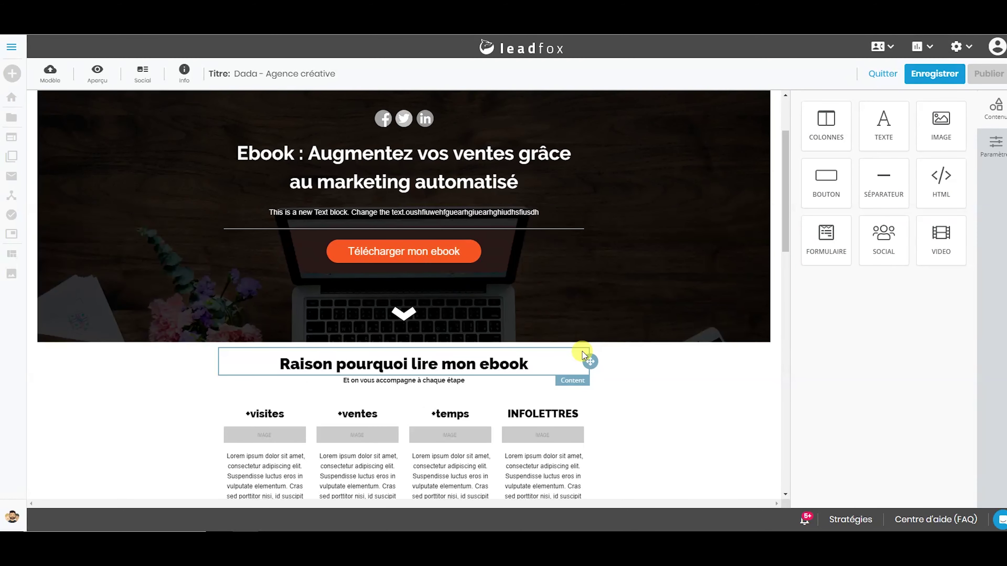
{"action": "left_click_drag", "start_coordinate": [814, 129], "coordinate": [499, 343]}
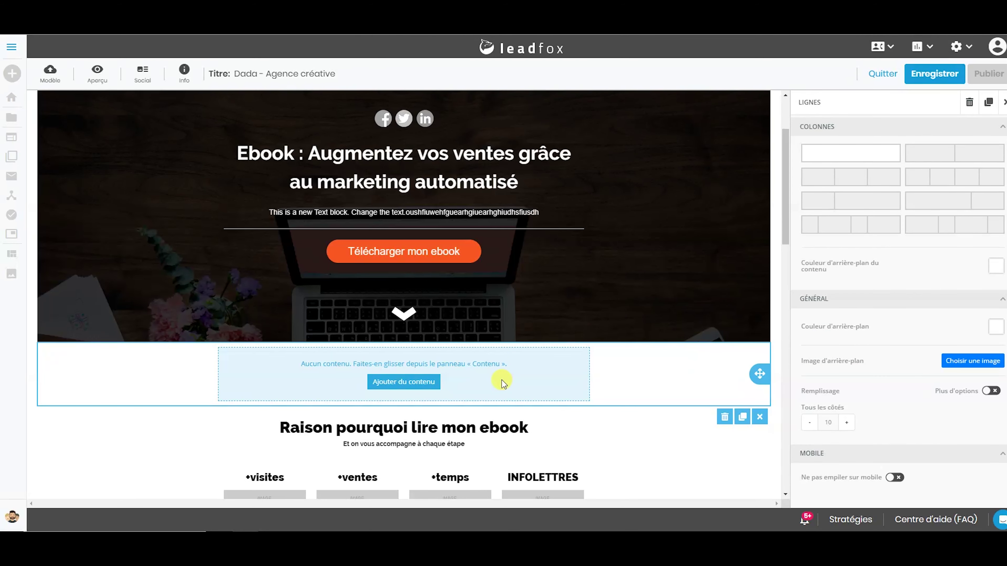
{"action": "left_click", "coordinate": [868, 205]}
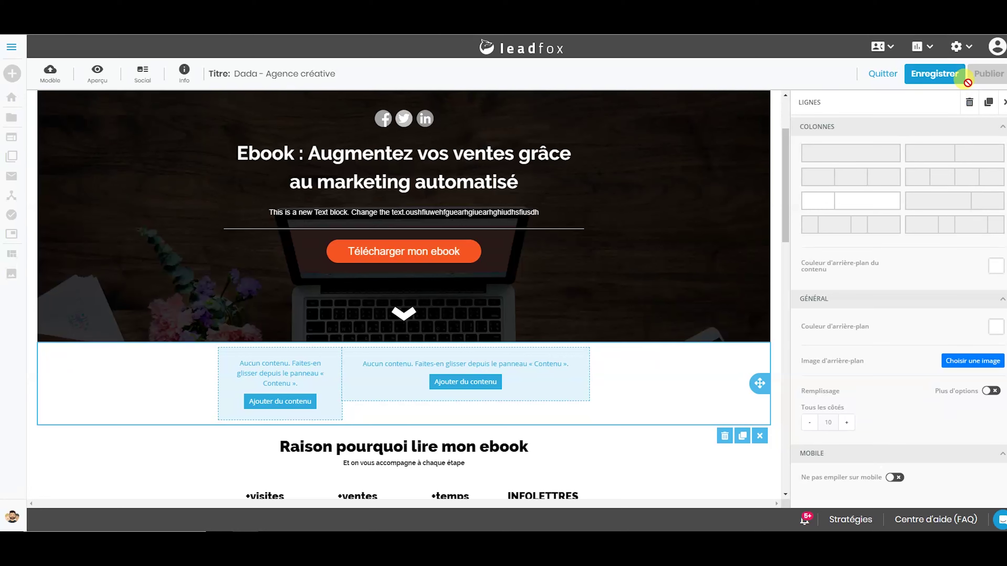
Step: Fill the new row with an image block in the narrow column and a text block in the wide column
{"action": "left_click", "coordinate": [280, 401]}
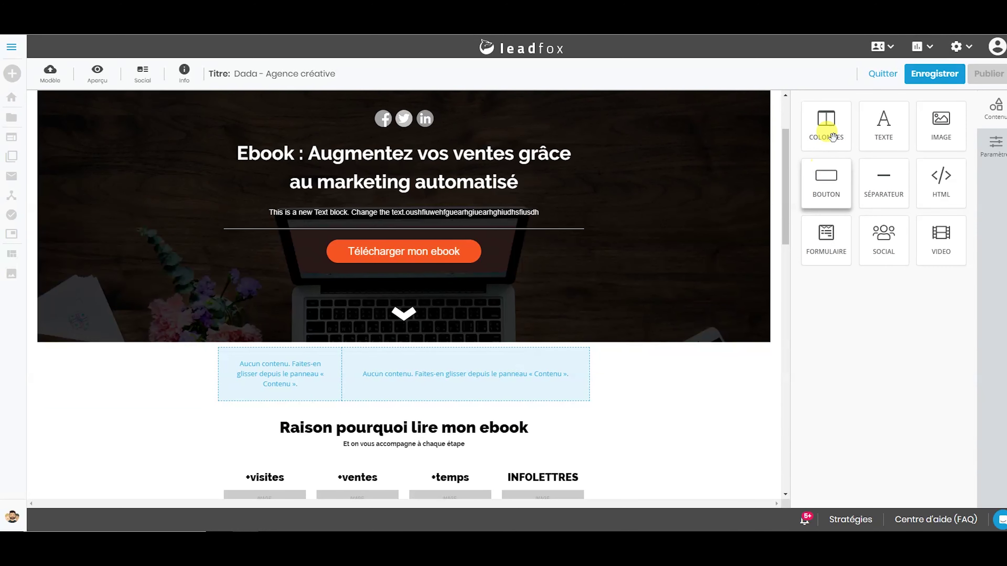
{"action": "left_click_drag", "start_coordinate": [939, 124], "coordinate": [283, 363]}
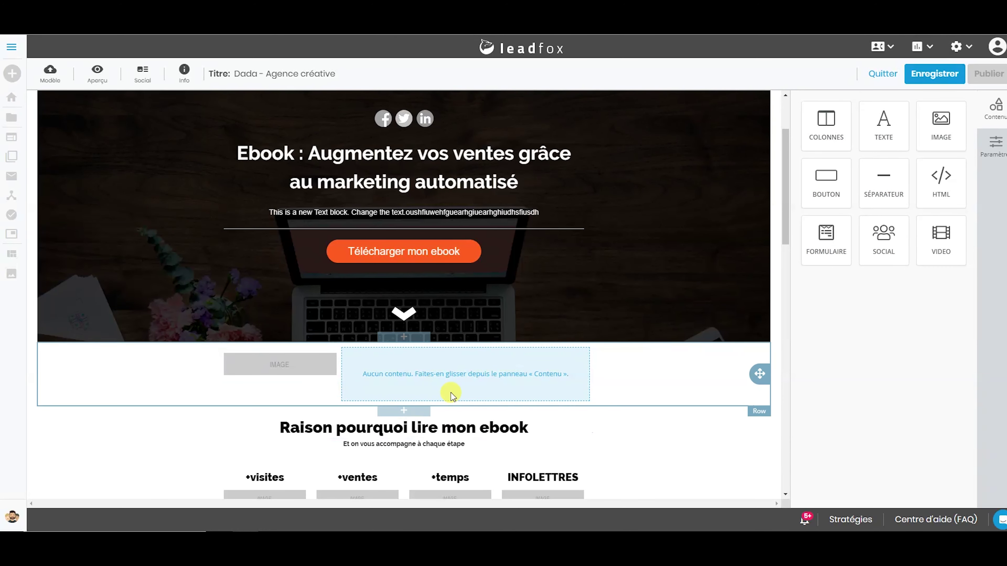
{"action": "left_click", "coordinate": [479, 357]}
{"action": "left_click", "coordinate": [995, 105]}
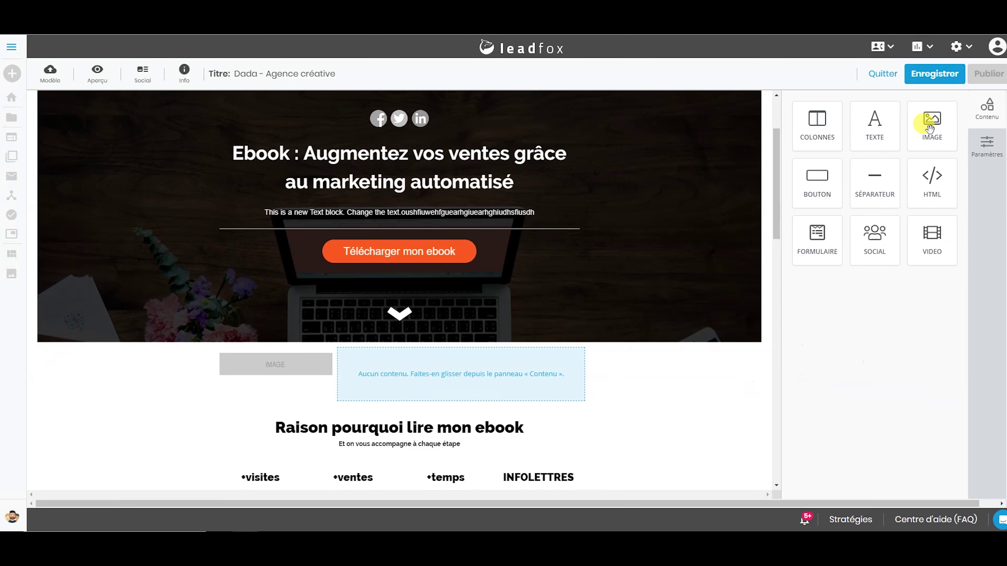
{"action": "left_click_drag", "start_coordinate": [884, 121], "coordinate": [399, 355]}
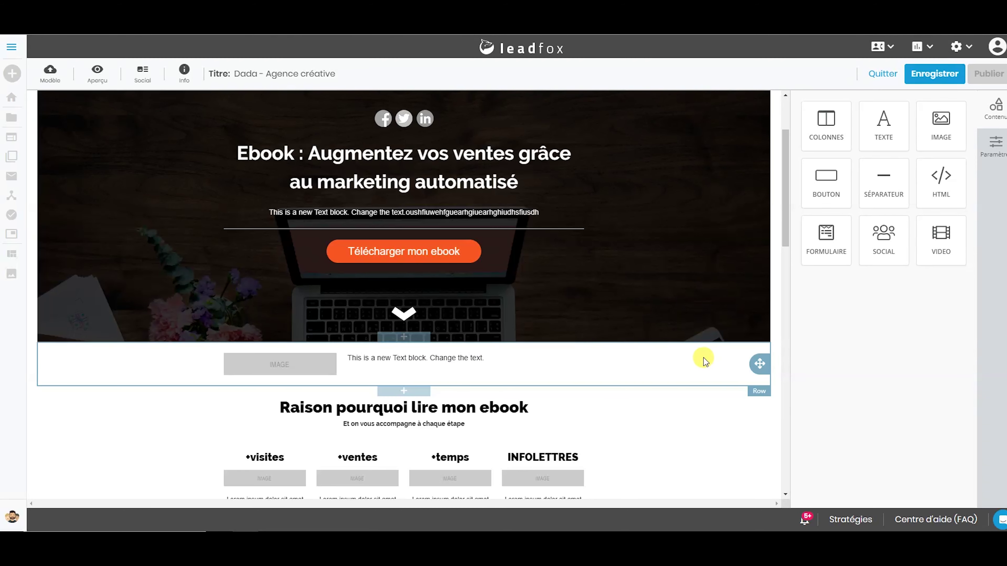
{"action": "left_click", "coordinate": [699, 360]}
{"action": "left_click", "coordinate": [1004, 102]}
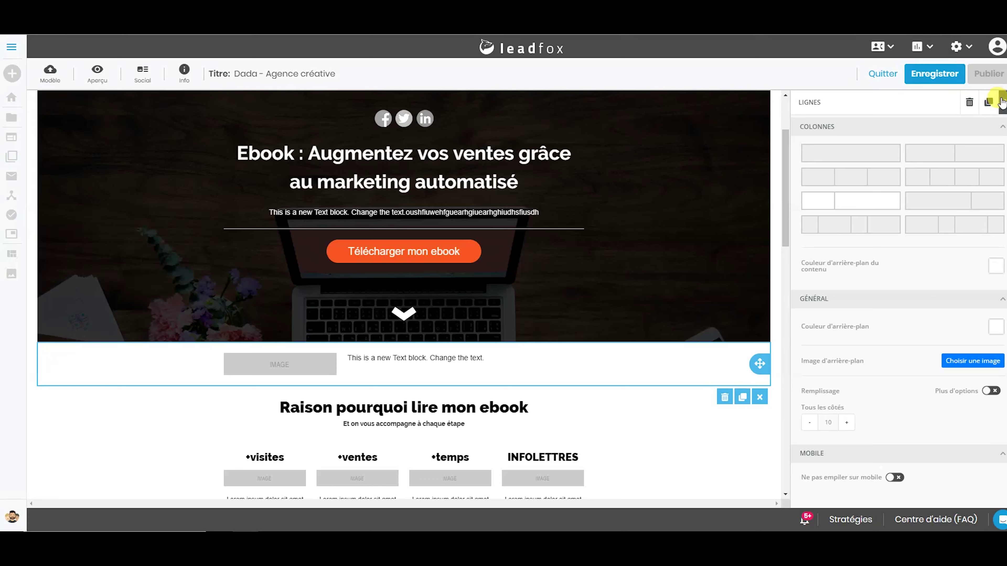
Step: Look at the image settings of the DADA logo in the header
{"action": "scroll", "coordinate": [356, 230], "scroll_direction": "up", "scroll_amount": 3}
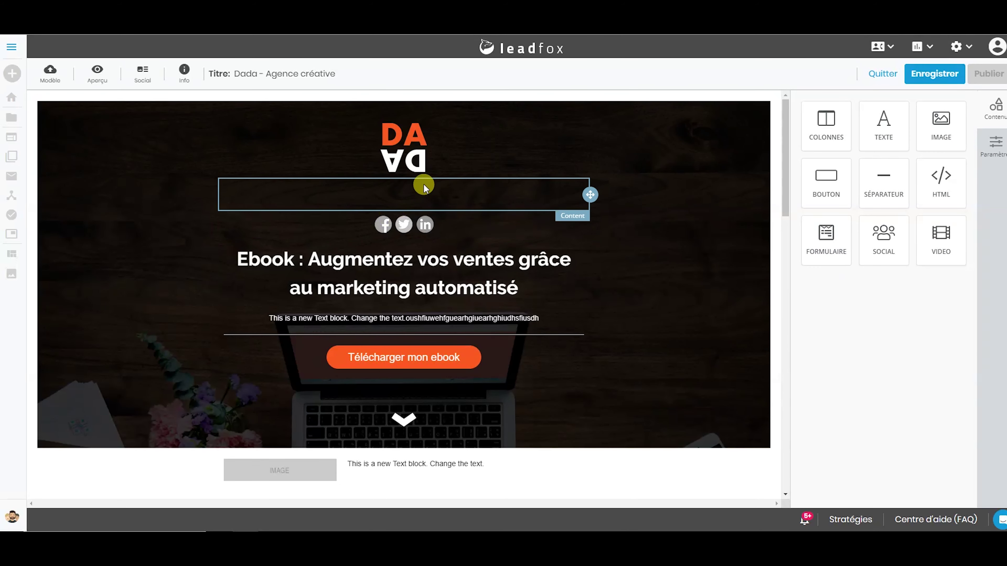
{"action": "left_click", "coordinate": [422, 167]}
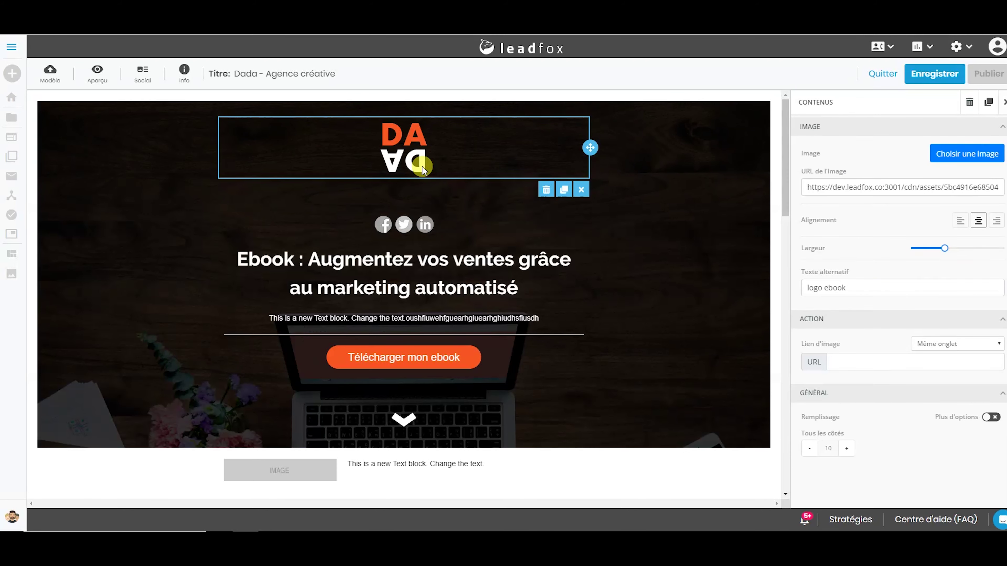
{"action": "left_click", "coordinate": [1004, 104]}
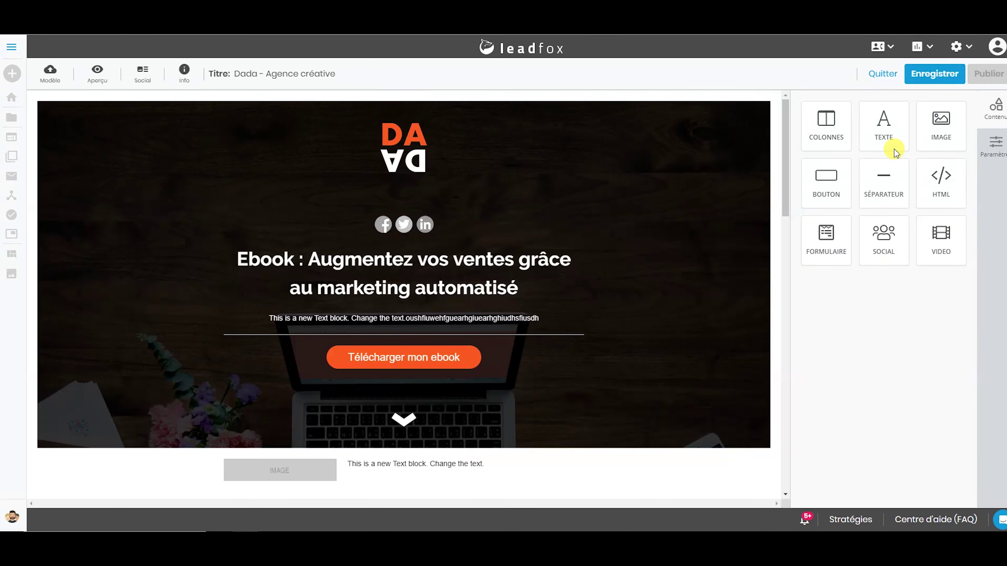
Step: Set the page's content width to 1000 in the general page settings
{"action": "left_click", "coordinate": [989, 152]}
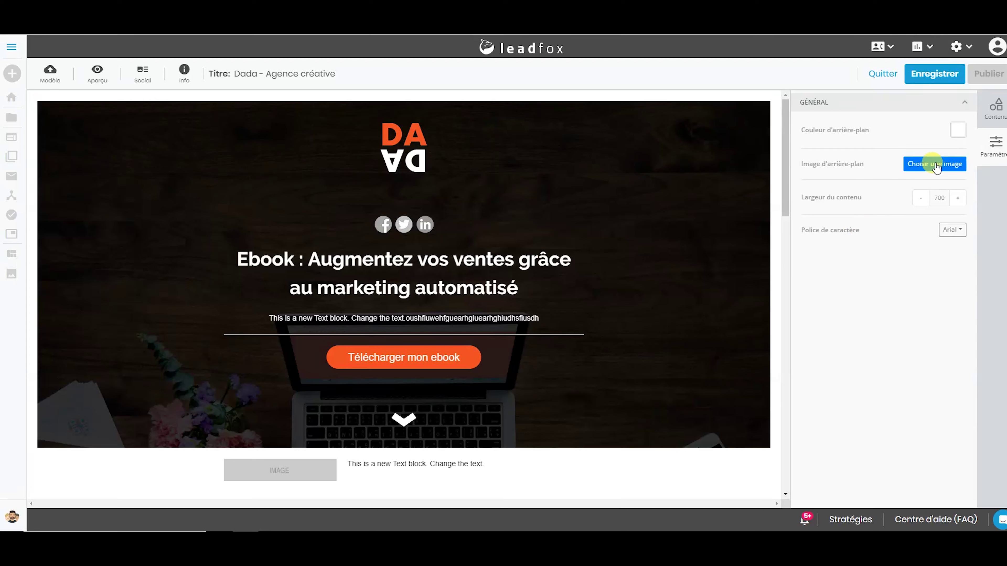
{"action": "left_click", "coordinate": [543, 268]}
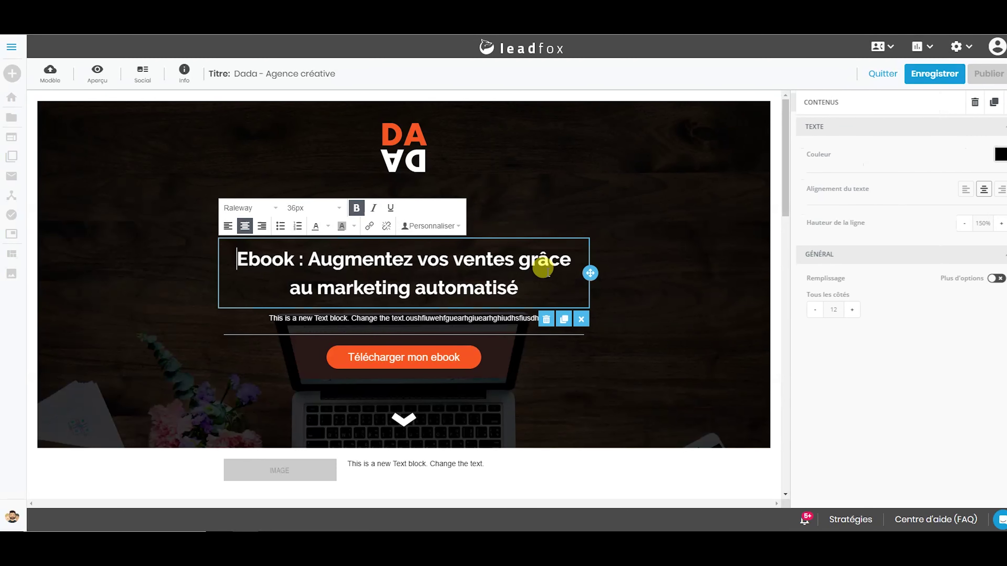
{"action": "left_click", "coordinate": [1000, 105]}
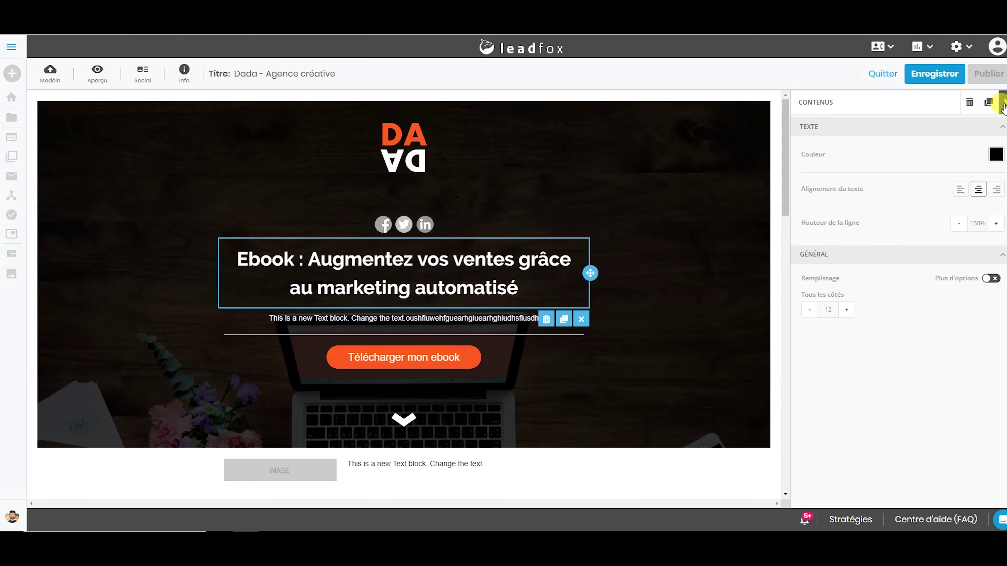
{"action": "left_click", "coordinate": [1002, 106]}
{"action": "left_click", "coordinate": [958, 198]}
{"action": "left_click", "coordinate": [958, 198]}
{"action": "left_click", "coordinate": [957, 198]}
{"action": "left_click", "coordinate": [921, 198]}
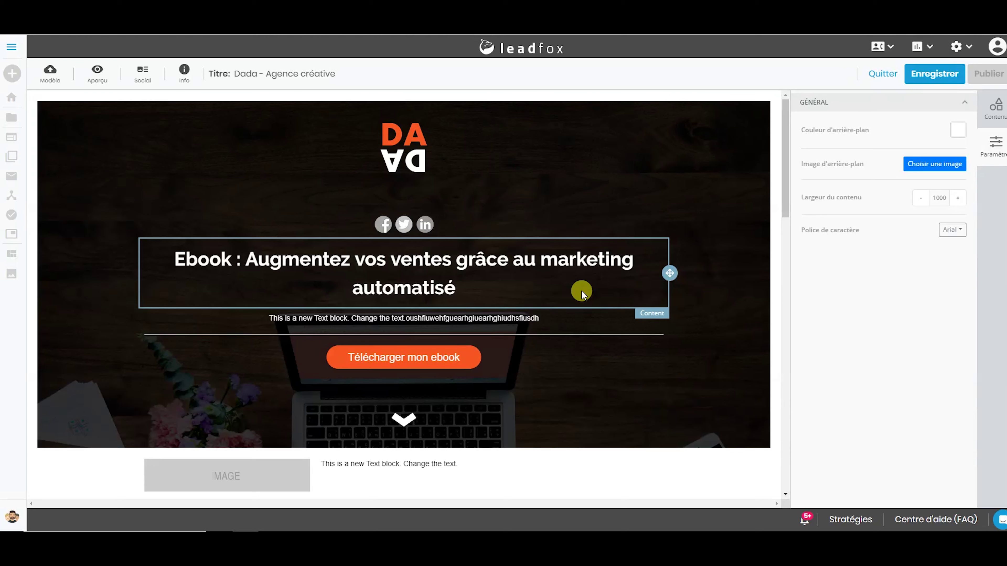
Step: Review the header row's settings, the separator settings below the logo, and the layout of the rows beneath the header
{"action": "left_click", "coordinate": [996, 112]}
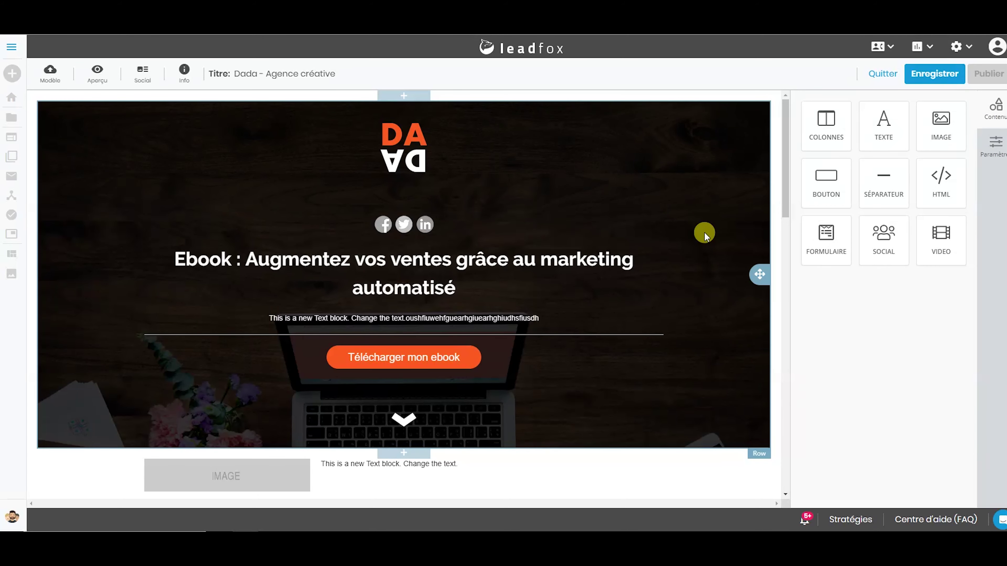
{"action": "left_click", "coordinate": [714, 178]}
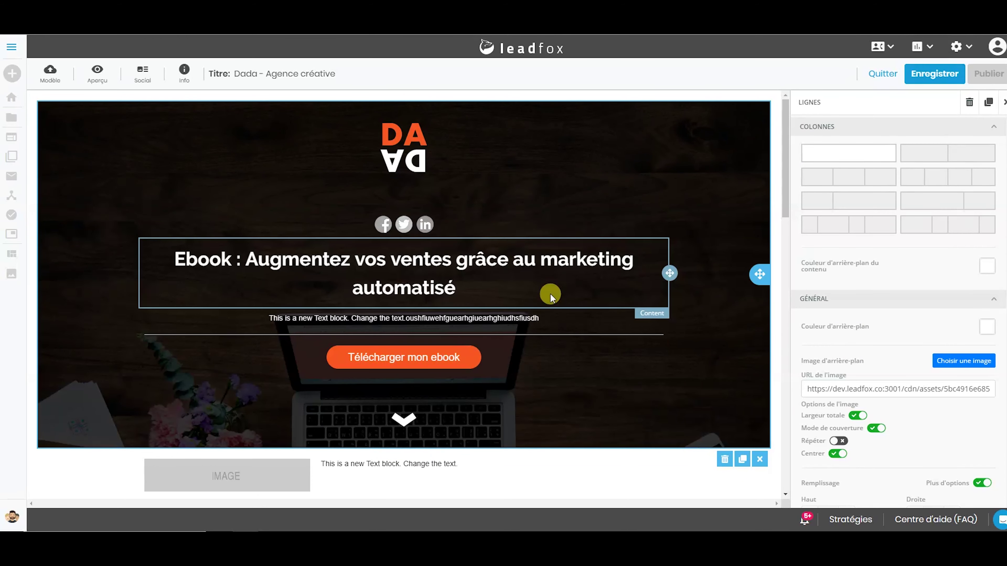
{"action": "left_click", "coordinate": [983, 106]}
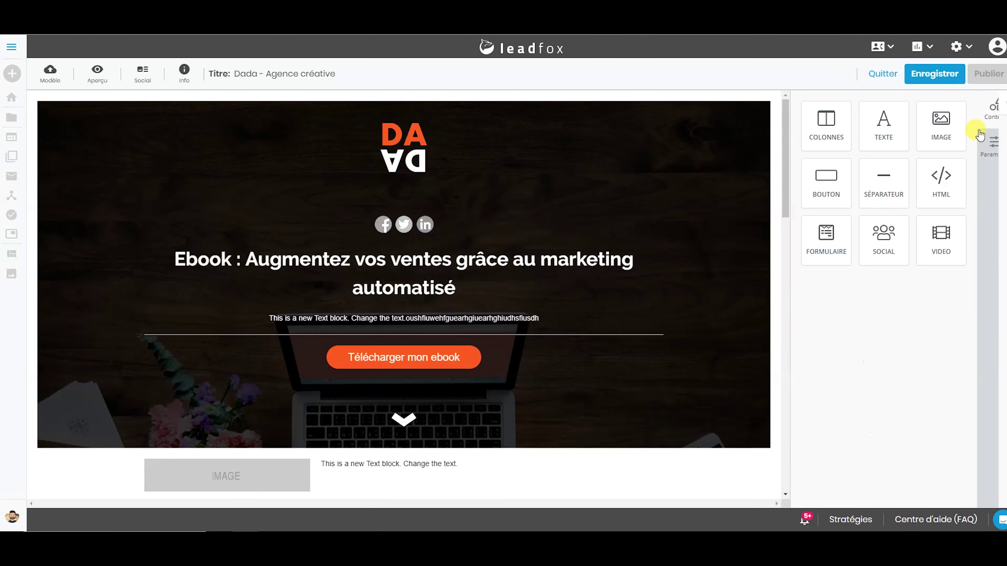
{"action": "left_click_drag", "start_coordinate": [827, 127], "coordinate": [593, 202]}
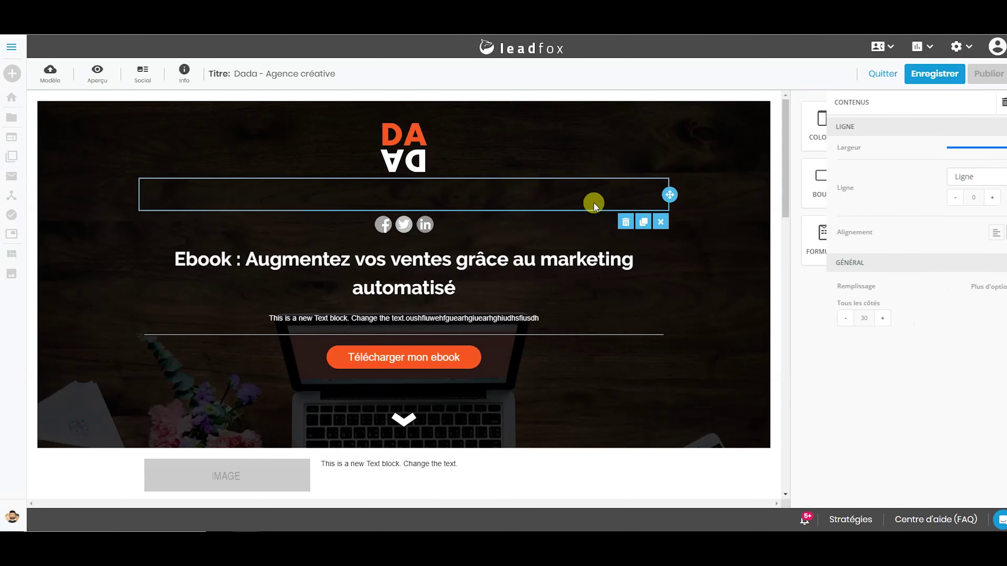
{"action": "scroll", "coordinate": [558, 338], "scroll_direction": "down", "scroll_amount": 5}
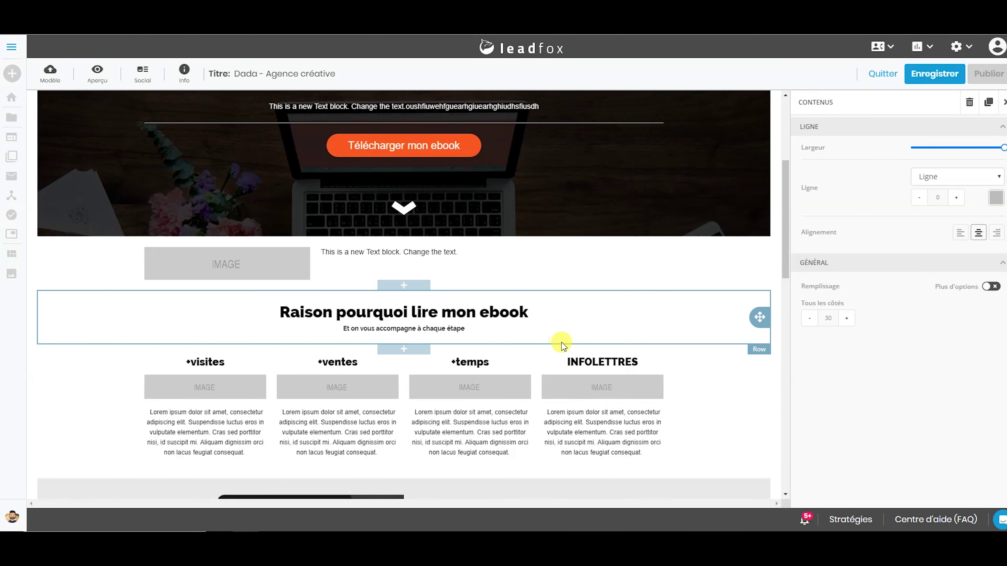
{"action": "left_click", "coordinate": [1003, 102]}
{"action": "scroll", "coordinate": [527, 243], "scroll_direction": "up", "scroll_amount": 2}
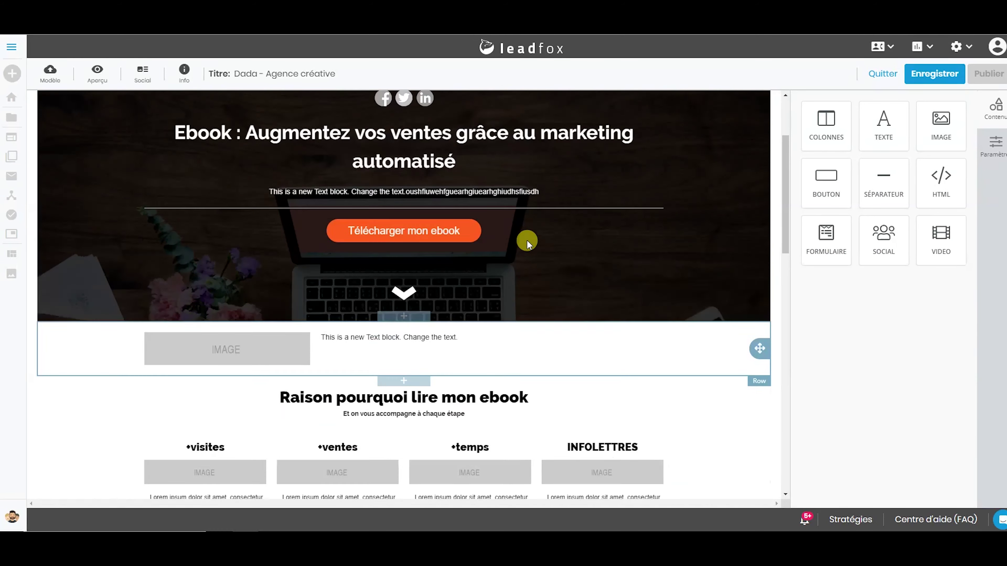
{"action": "scroll", "coordinate": [528, 244], "scroll_direction": "up", "scroll_amount": 3}
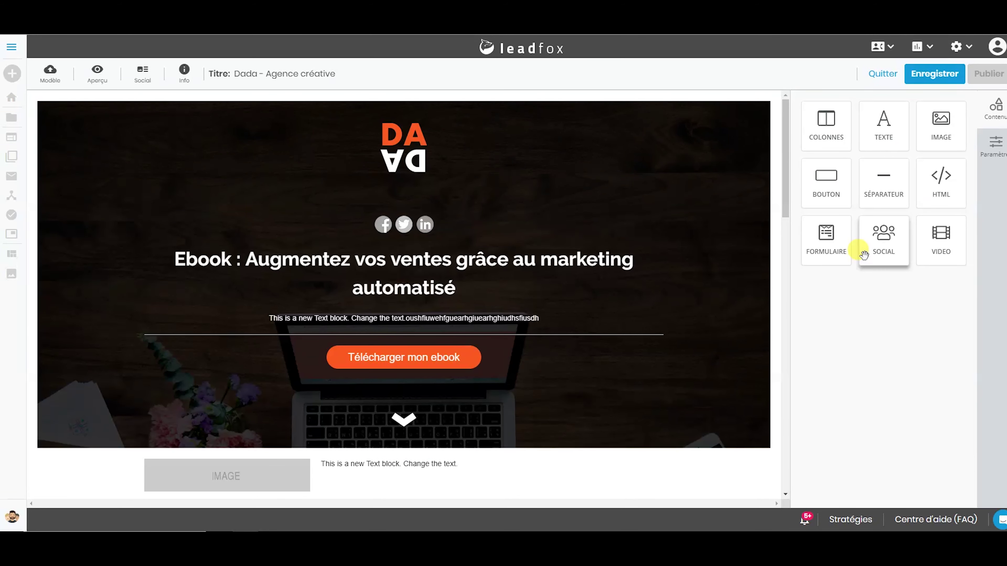
Step: Look at the page's title, description and favicon fields and its Open Graph social media settings
{"action": "left_click", "coordinate": [189, 75]}
{"action": "left_click", "coordinate": [143, 72]}
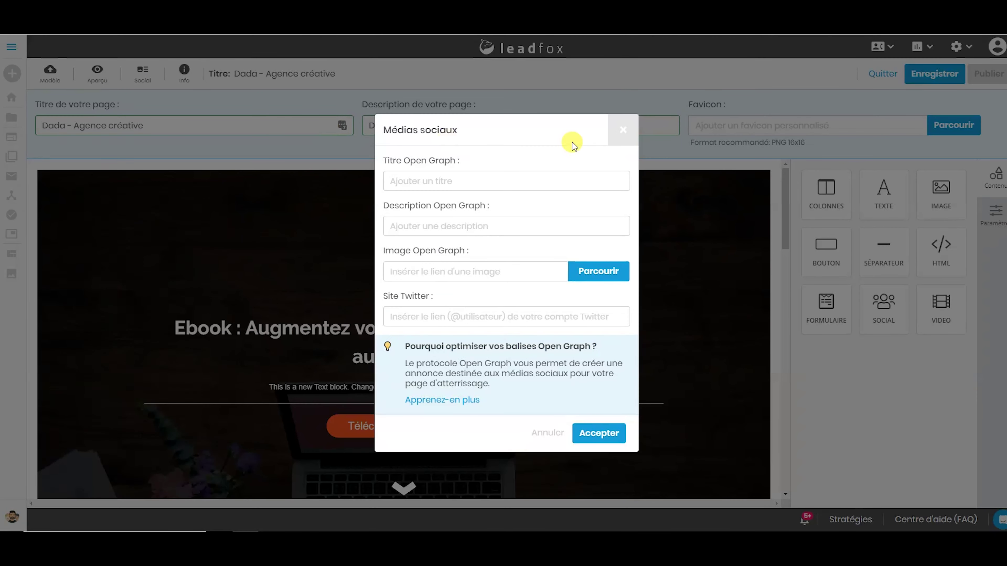
{"action": "left_click", "coordinate": [623, 130]}
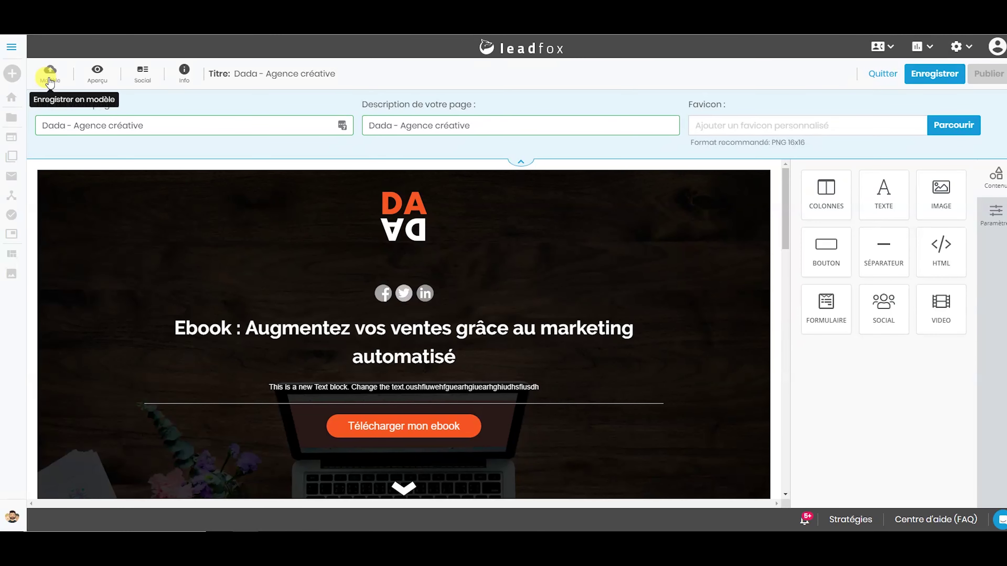
Step: Save the landing page and preview it, checking both the wide and the narrow window layout
{"action": "left_click", "coordinate": [939, 74]}
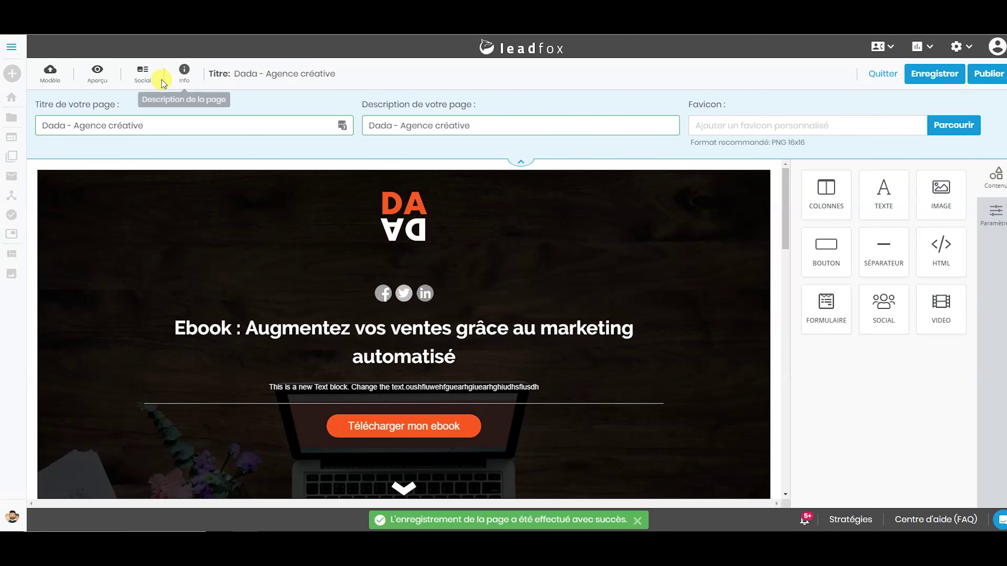
{"action": "left_click", "coordinate": [95, 74]}
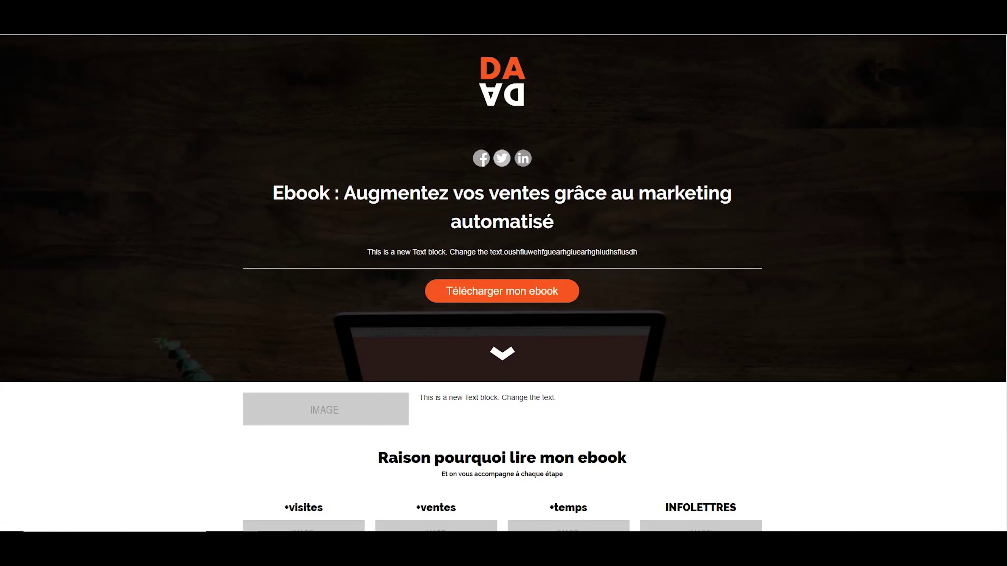
{"action": "key", "text": "F11"}
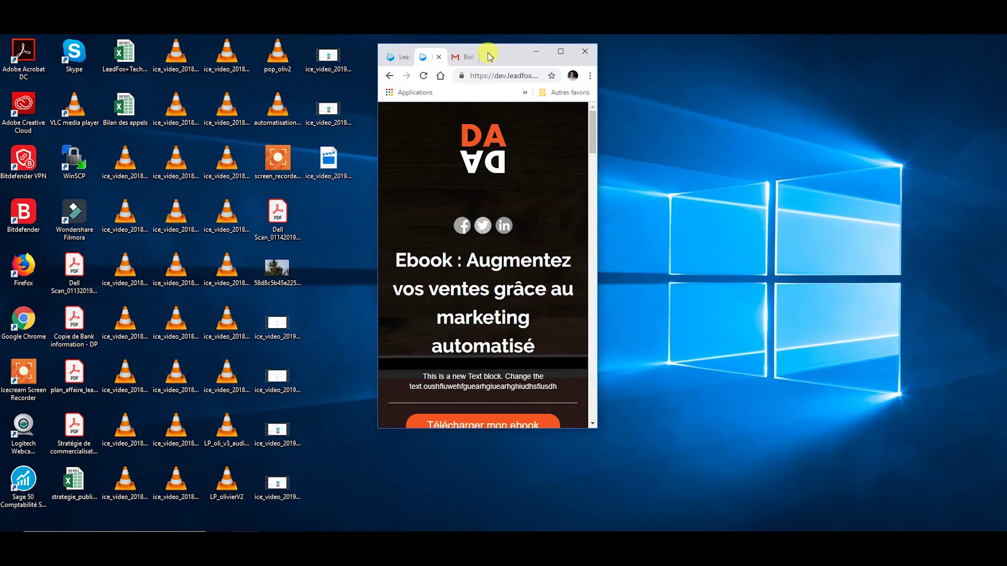
{"action": "key", "text": "F11"}
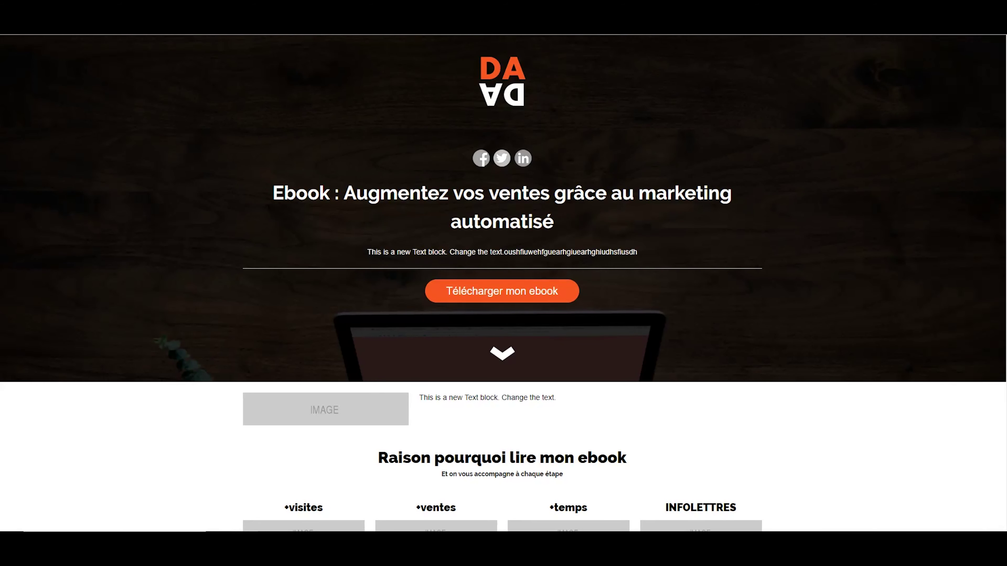
{"action": "key", "text": "Escape"}
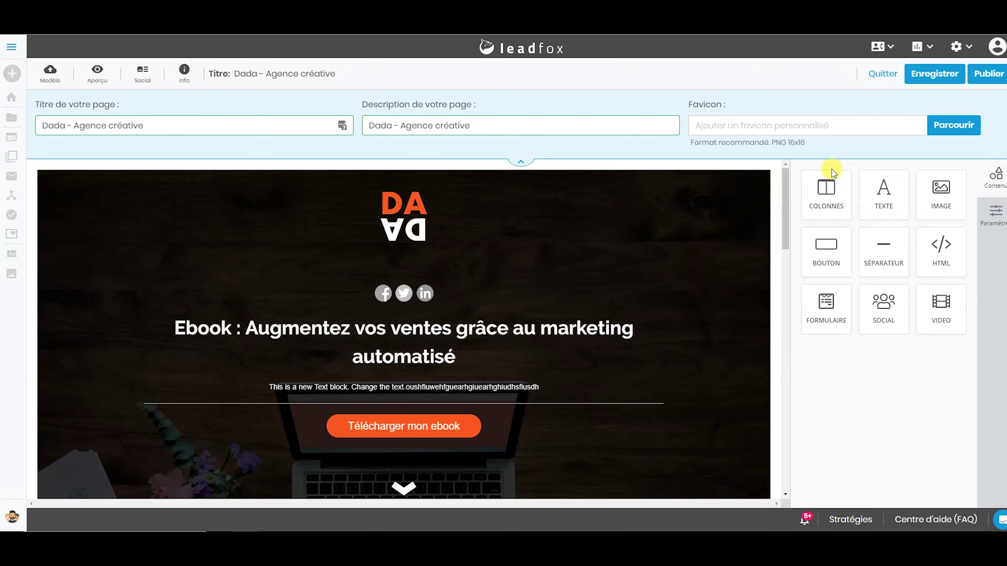
Step: Hide the page information fields, save and publish the landing page, and return to the Ebook - Lead overview
{"action": "left_click", "coordinate": [519, 163]}
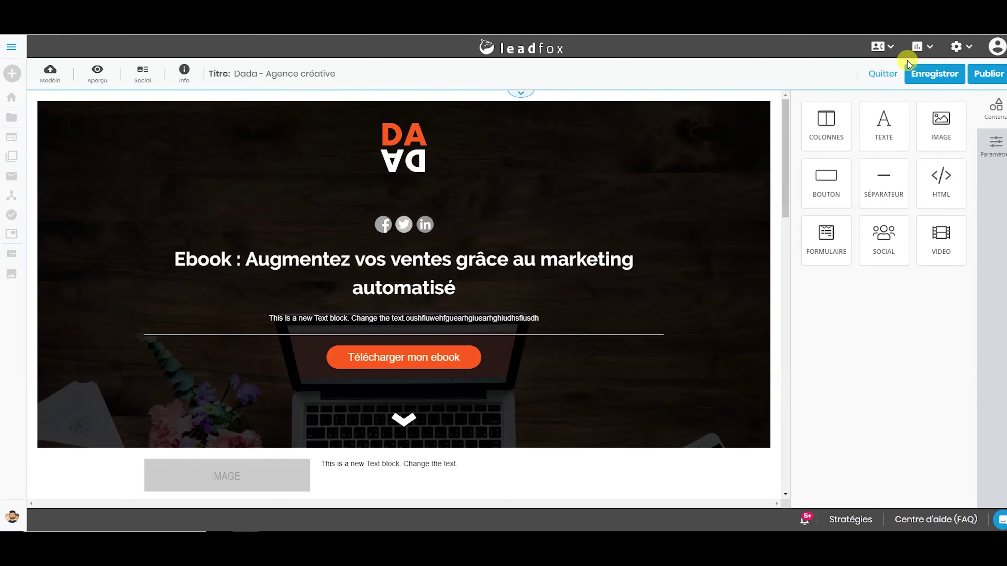
{"action": "left_click", "coordinate": [923, 78]}
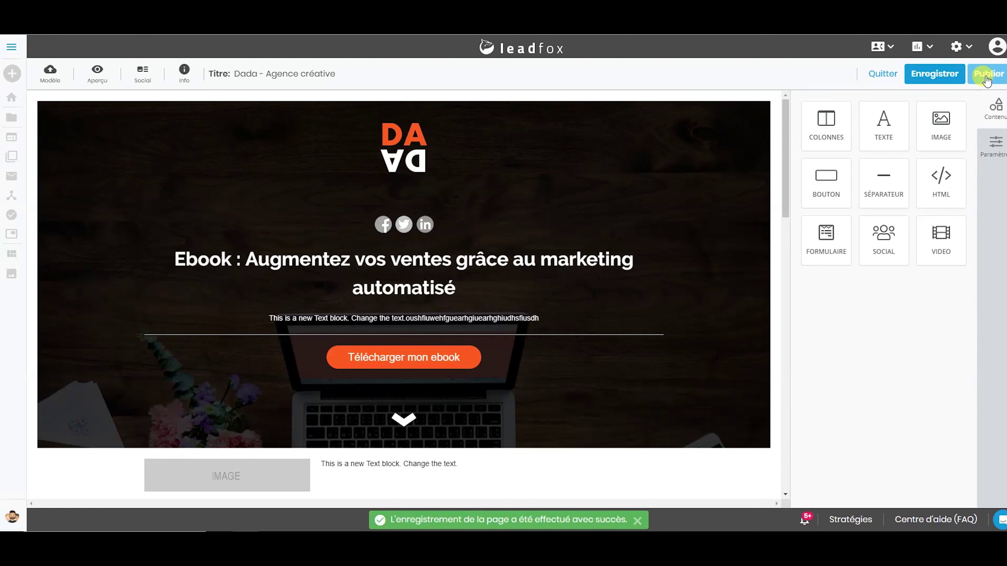
{"action": "left_click", "coordinate": [986, 75]}
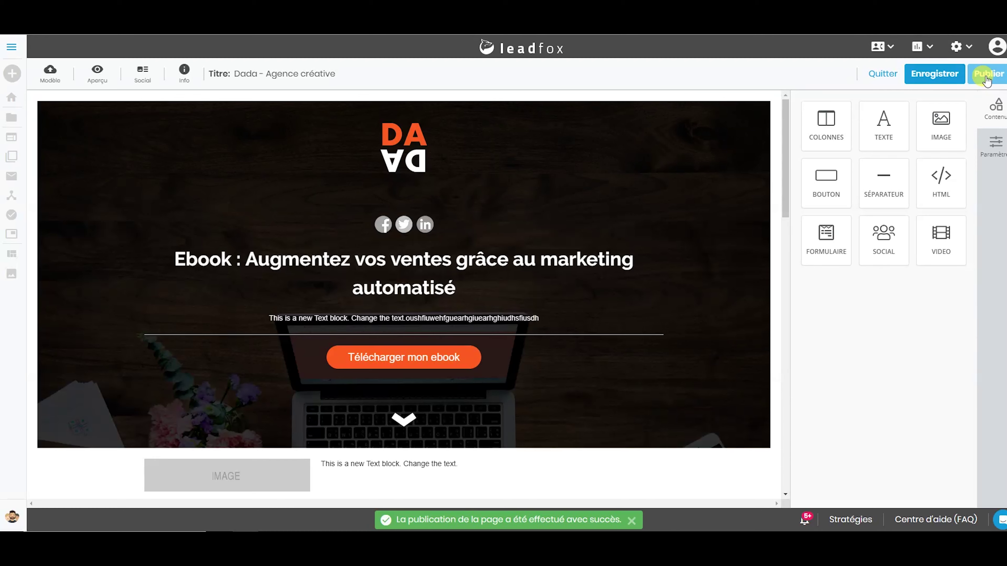
{"action": "left_click", "coordinate": [881, 75]}
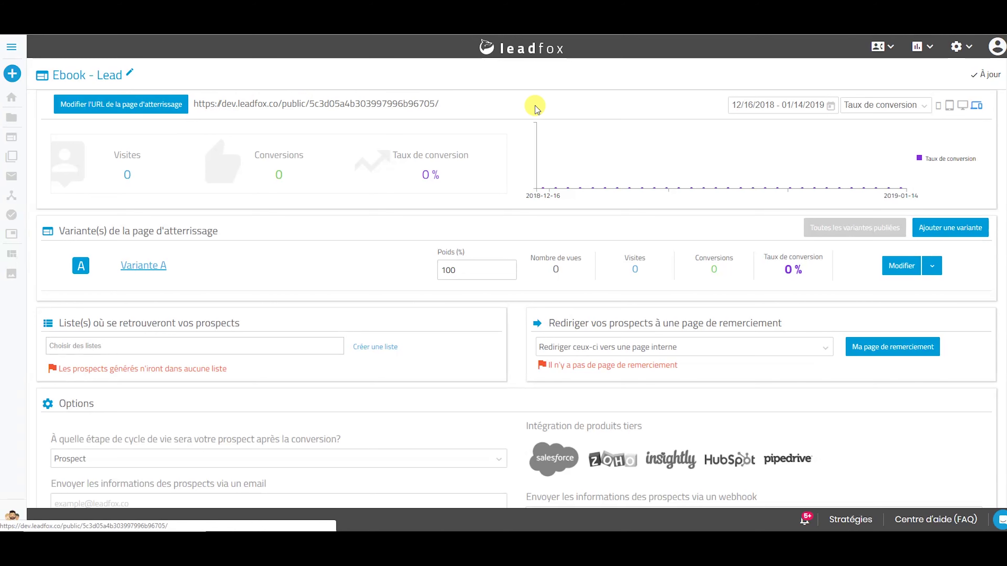
Step: Look through the account and management options, and view the domain and page name fields for the landing page's URL
{"action": "left_click", "coordinate": [997, 50]}
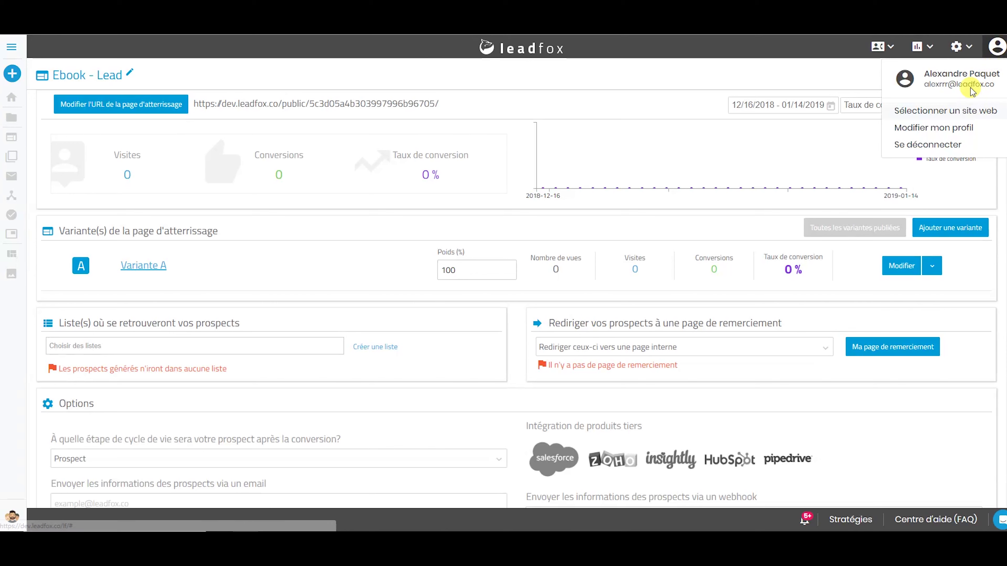
{"action": "left_click", "coordinate": [957, 47]}
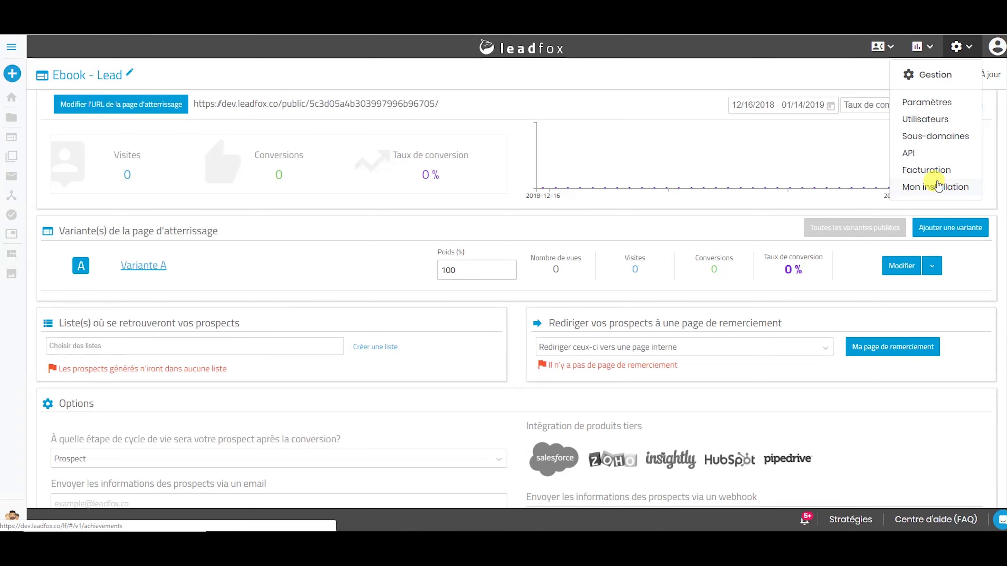
{"action": "left_click", "coordinate": [78, 103]}
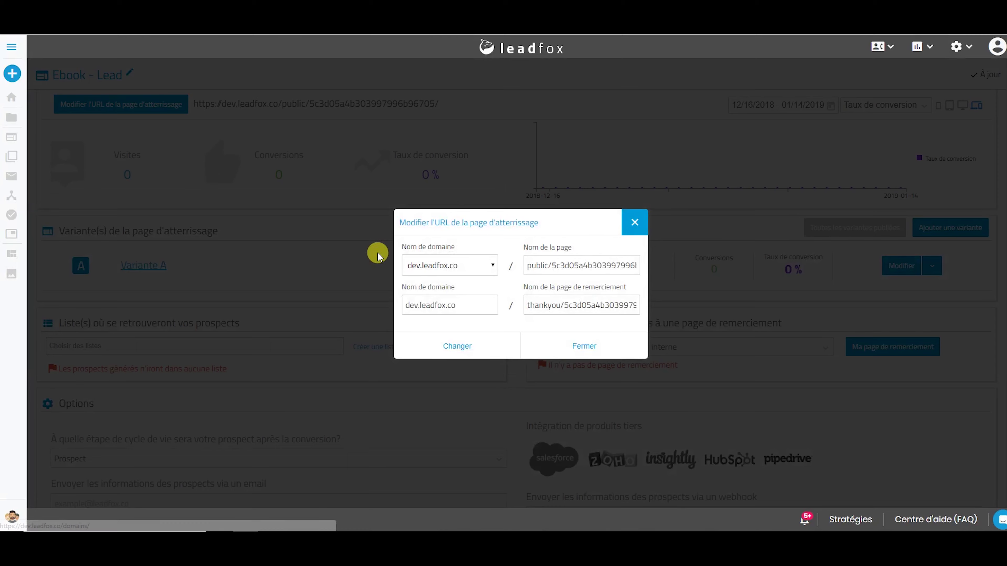
{"action": "left_click", "coordinate": [474, 268]}
{"action": "left_click", "coordinate": [484, 228]}
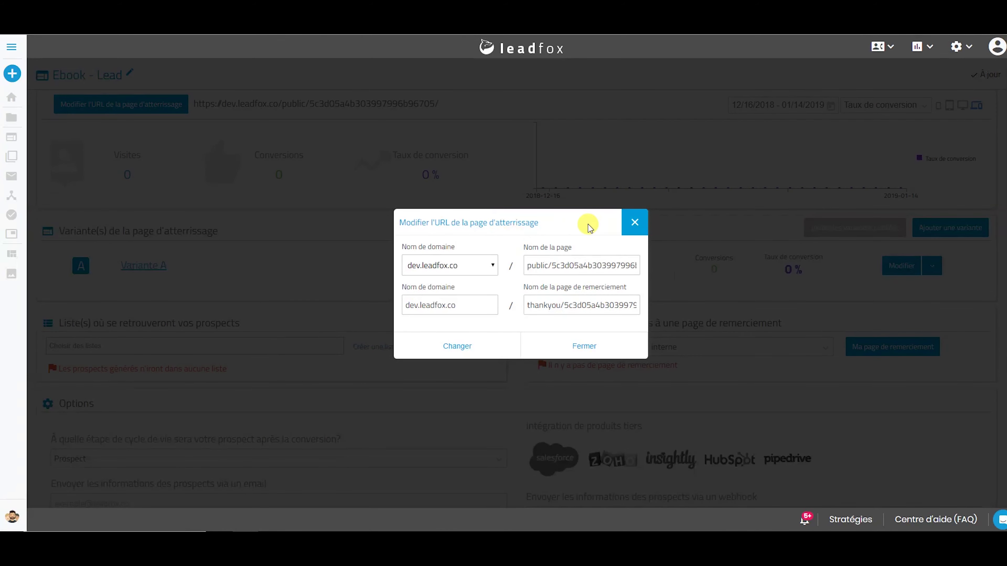
{"action": "left_click", "coordinate": [635, 222]}
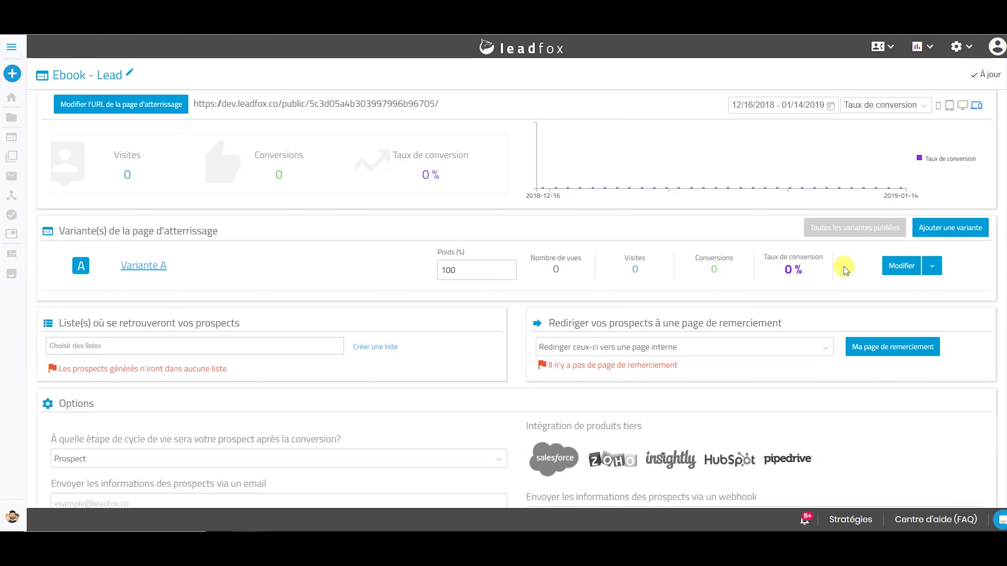
Step: Examine the Variante A entry and its conversion rate in the list of landing page variants
{"action": "left_click_drag", "start_coordinate": [170, 269], "coordinate": [119, 275]}
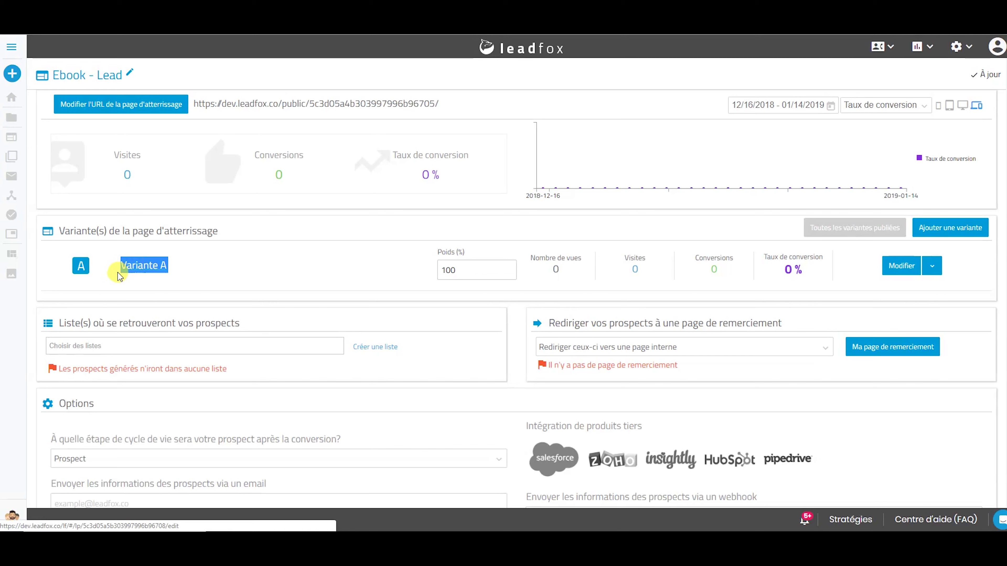
{"action": "left_click", "coordinate": [253, 273]}
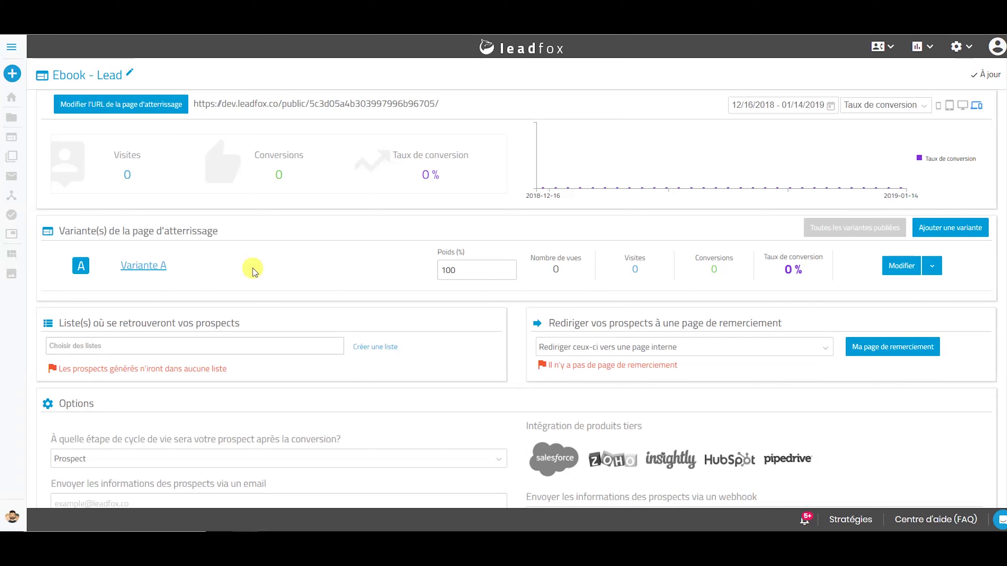
{"action": "double_click", "coordinate": [770, 257]}
{"action": "left_click_drag", "start_coordinate": [814, 272], "coordinate": [825, 277]}
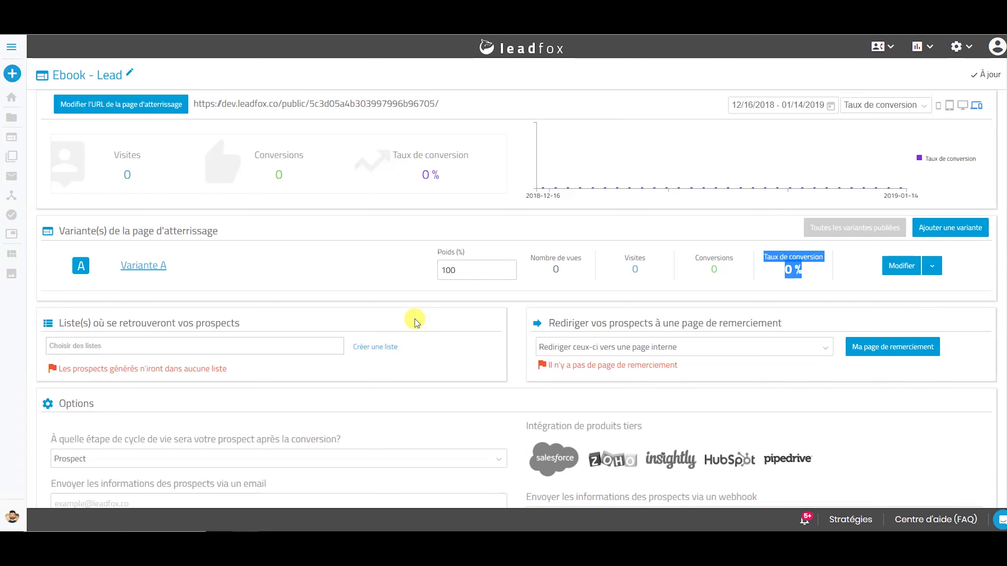
Step: Duplicate Variante A and set the copy's weight to 50 %
{"action": "left_click", "coordinate": [933, 268]}
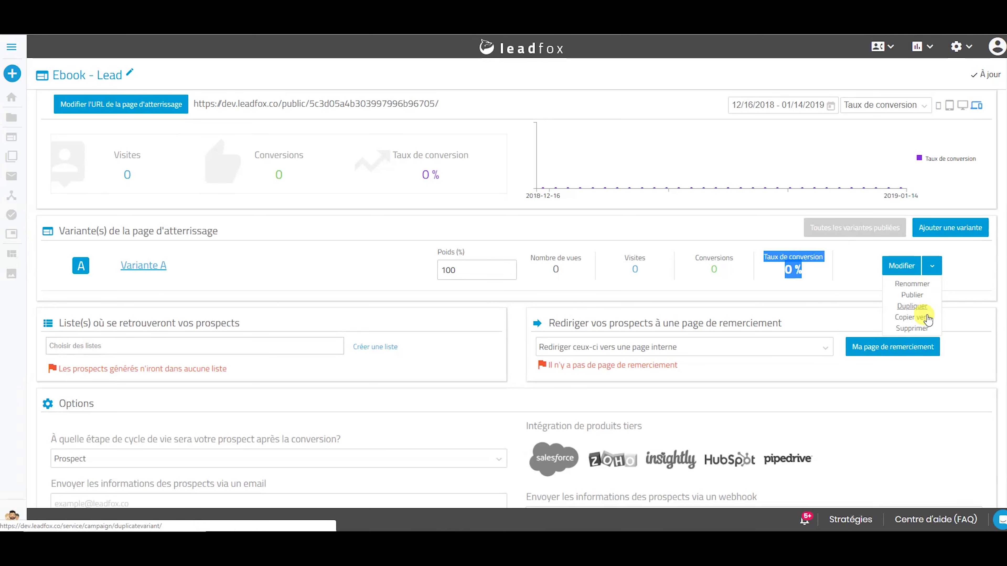
{"action": "left_click", "coordinate": [915, 307]}
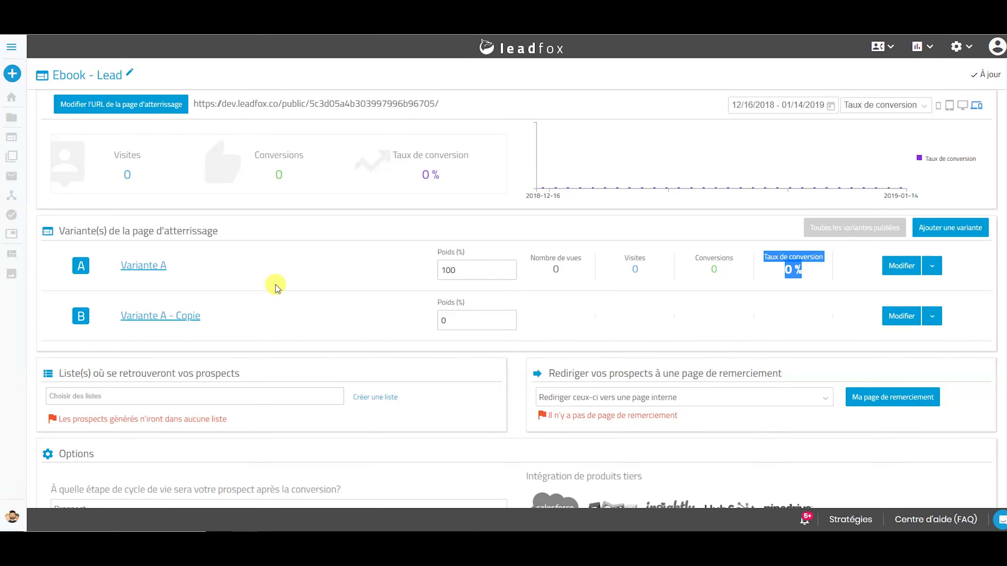
{"action": "left_click", "coordinate": [252, 321]}
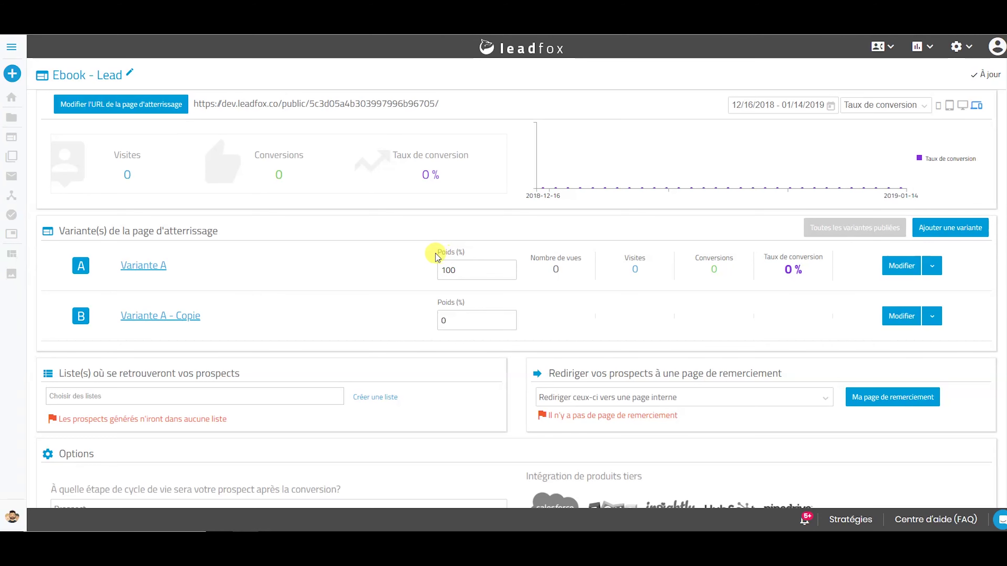
{"action": "left_click", "coordinate": [471, 319]}
{"action": "key", "text": "ctrl+a"}
{"action": "type", "text": "50"}
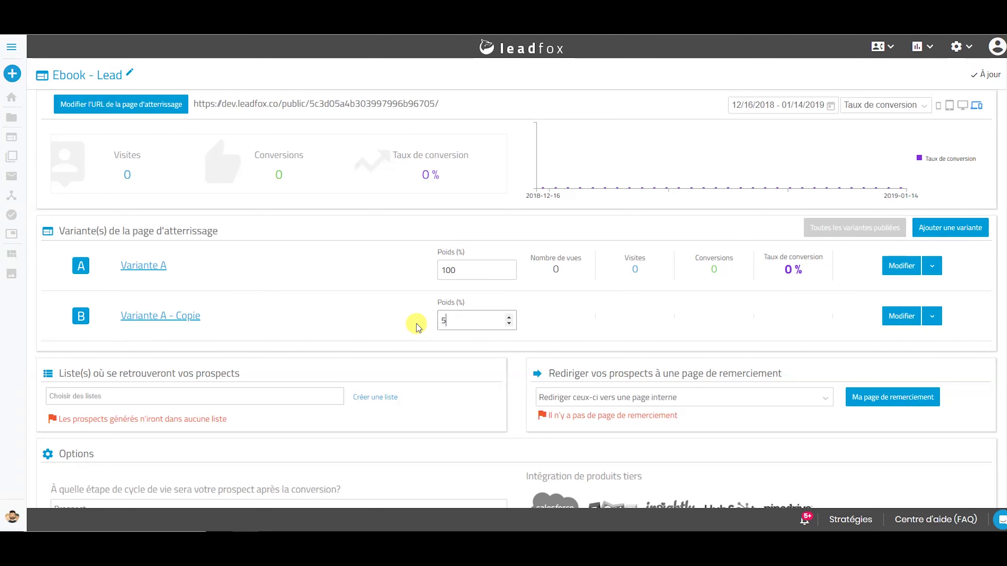
{"action": "left_click", "coordinate": [349, 327]}
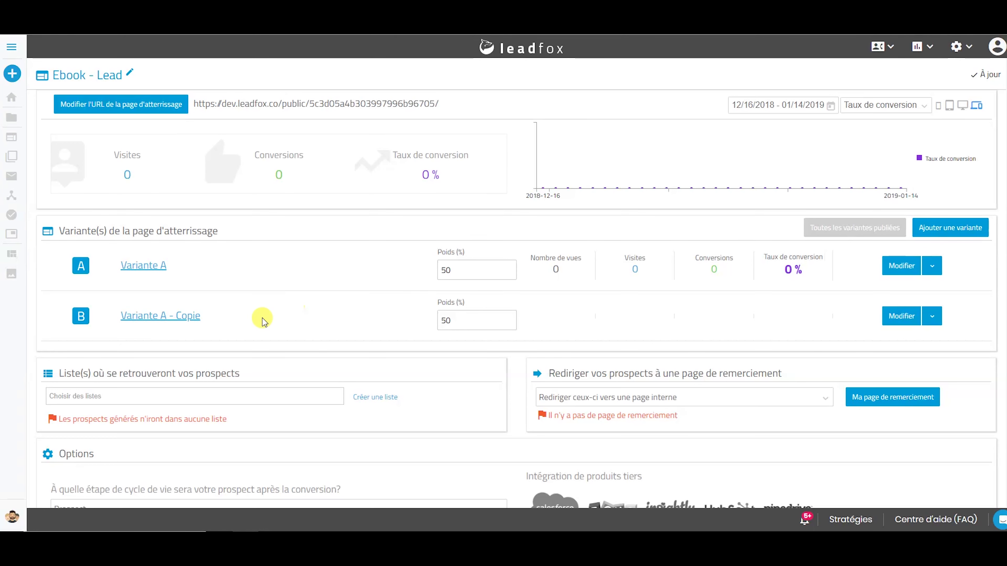
Step: Open the headline of Variante A - Copie for editing, save the page and return to the Ebook - Lead overview
{"action": "left_click", "coordinate": [145, 320]}
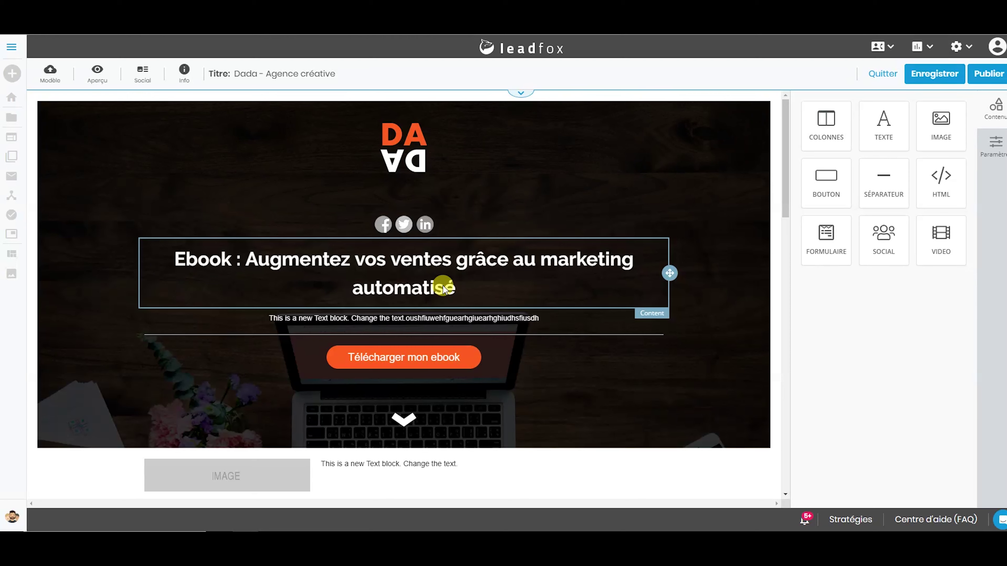
{"action": "left_click", "coordinate": [501, 283]}
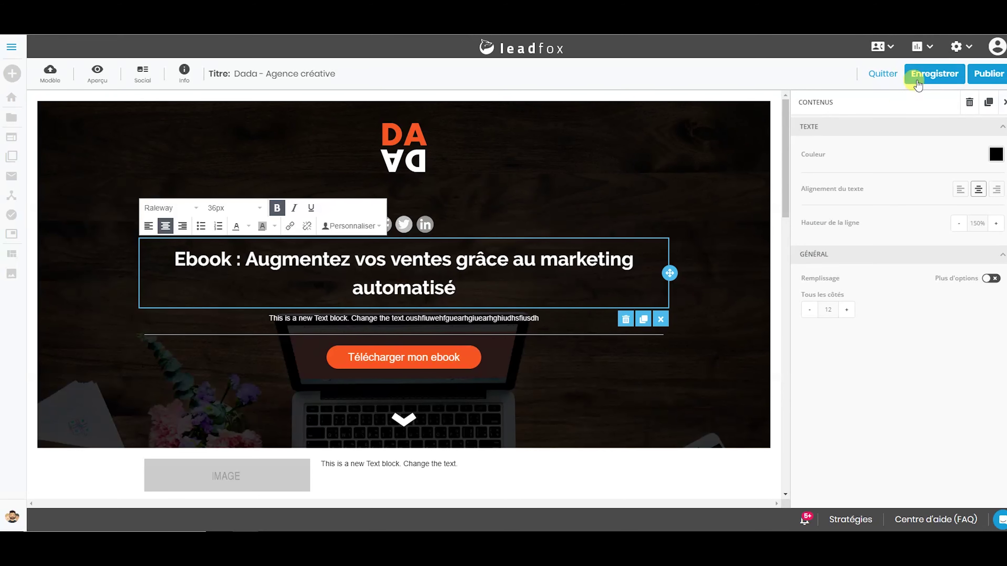
{"action": "left_click", "coordinate": [934, 73]}
{"action": "left_click", "coordinate": [882, 74]}
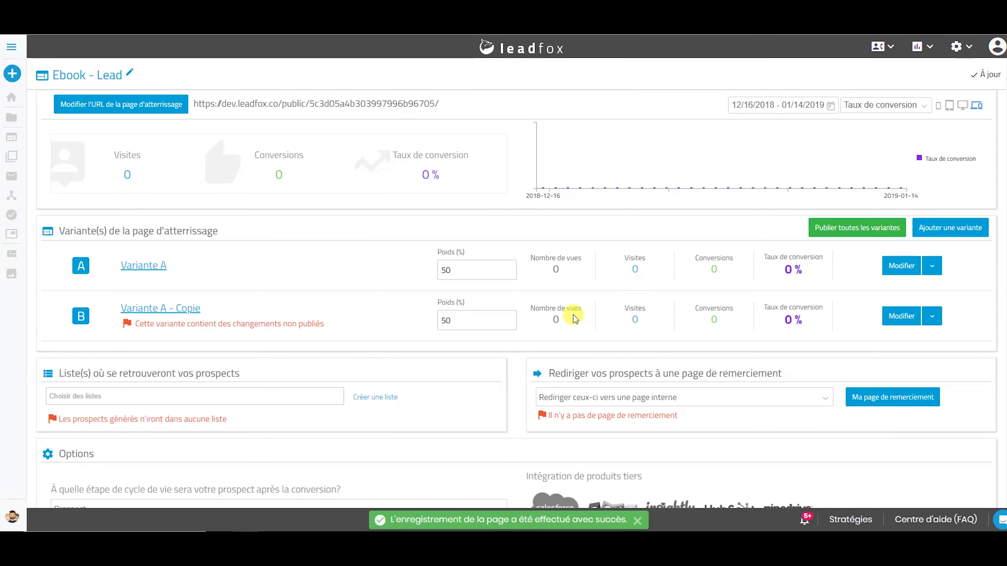
Step: Show the statistics for the last 7 days and assign the generated prospects to the ebbok list
{"action": "left_click", "coordinate": [785, 106]}
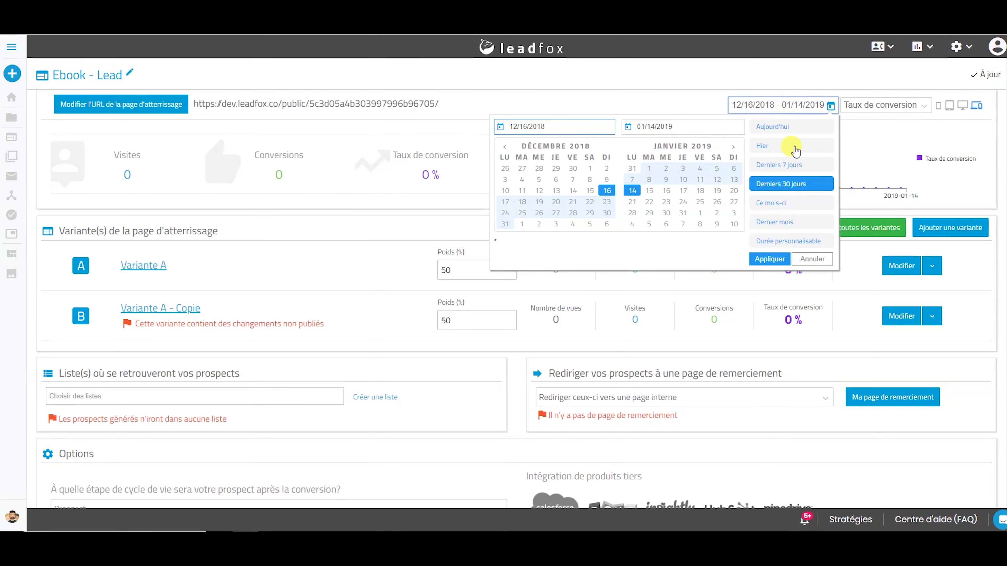
{"action": "left_click", "coordinate": [805, 165]}
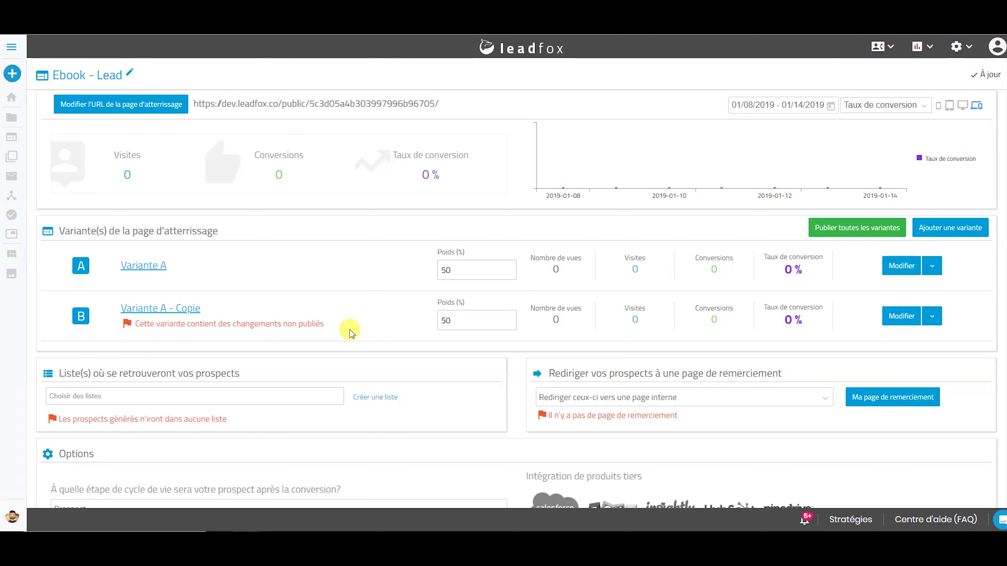
{"action": "scroll", "coordinate": [357, 333], "scroll_direction": "down", "scroll_amount": 4}
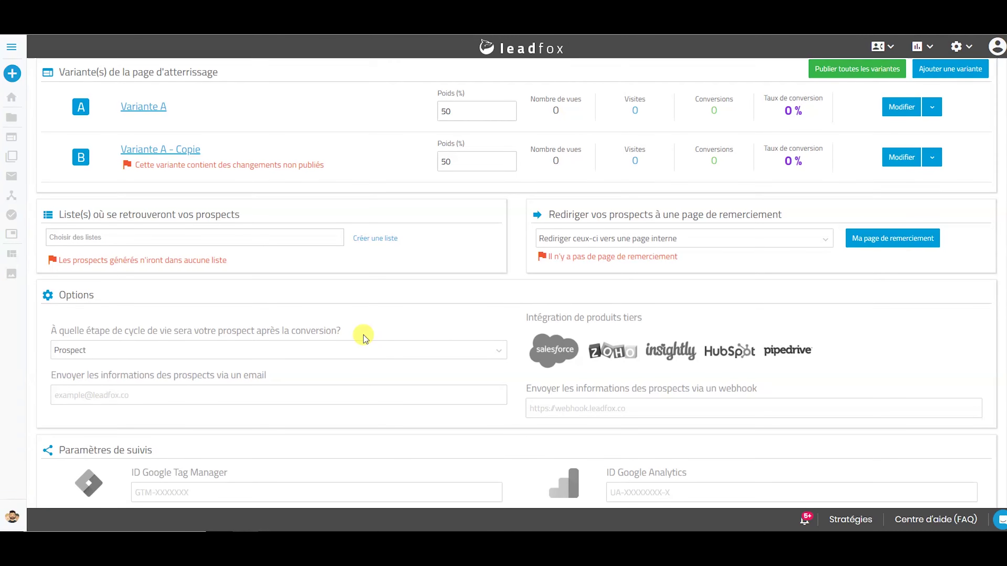
{"action": "left_click", "coordinate": [203, 241]}
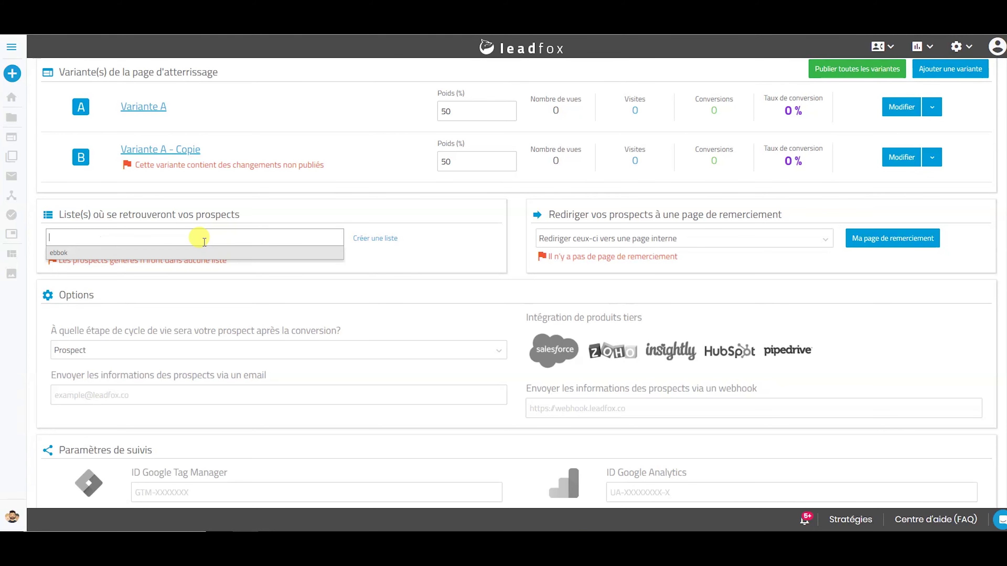
{"action": "left_click", "coordinate": [191, 255]}
{"action": "left_click", "coordinate": [121, 265]}
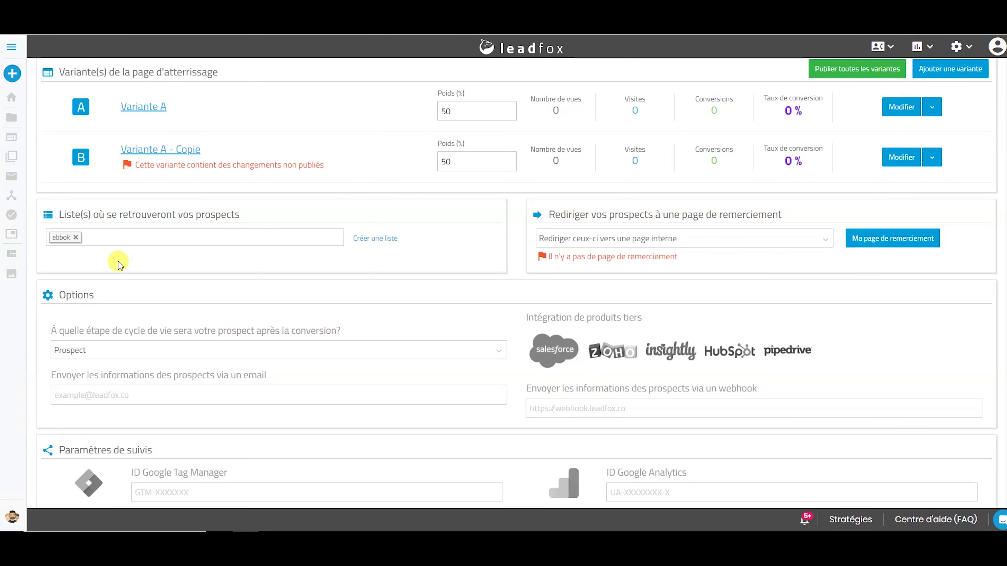
Step: Set the thank-you page redirection to send prospects to an external URL
{"action": "left_click_drag", "start_coordinate": [544, 214], "coordinate": [836, 214]}
{"action": "left_click", "coordinate": [837, 214]}
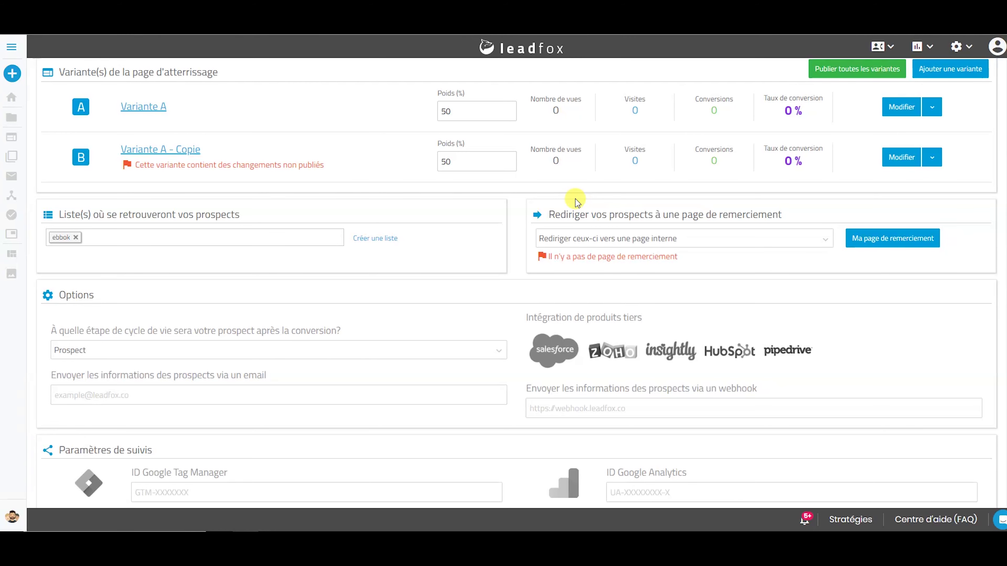
{"action": "left_click", "coordinate": [614, 240]}
{"action": "left_click", "coordinate": [619, 267]}
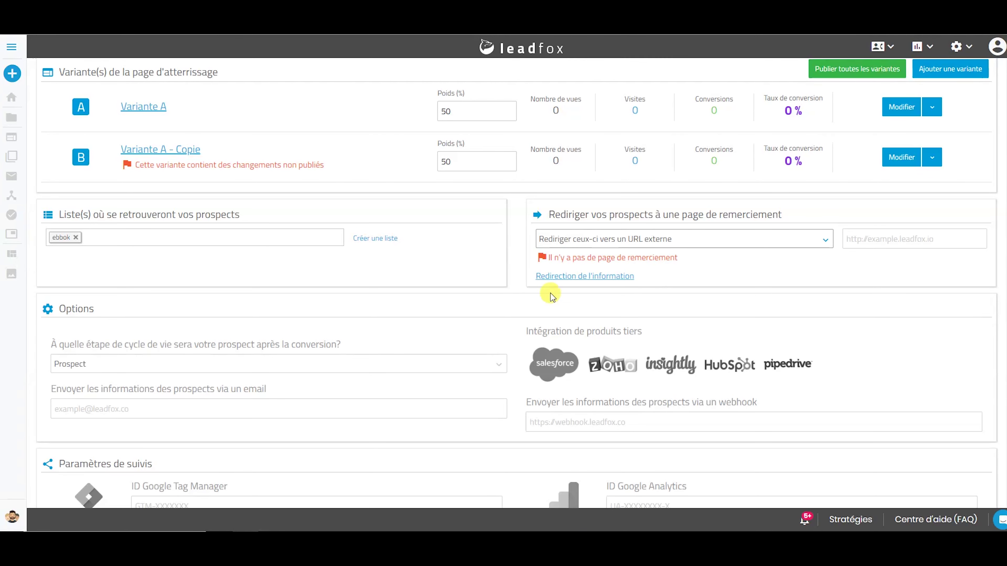
Step: Try Prospect qualifié vente as the lifecycle stage after conversion, and set it back to Prospect
{"action": "scroll", "coordinate": [515, 294], "scroll_direction": "down", "scroll_amount": 3}
{"action": "left_click", "coordinate": [219, 259]}
{"action": "left_click", "coordinate": [219, 260]}
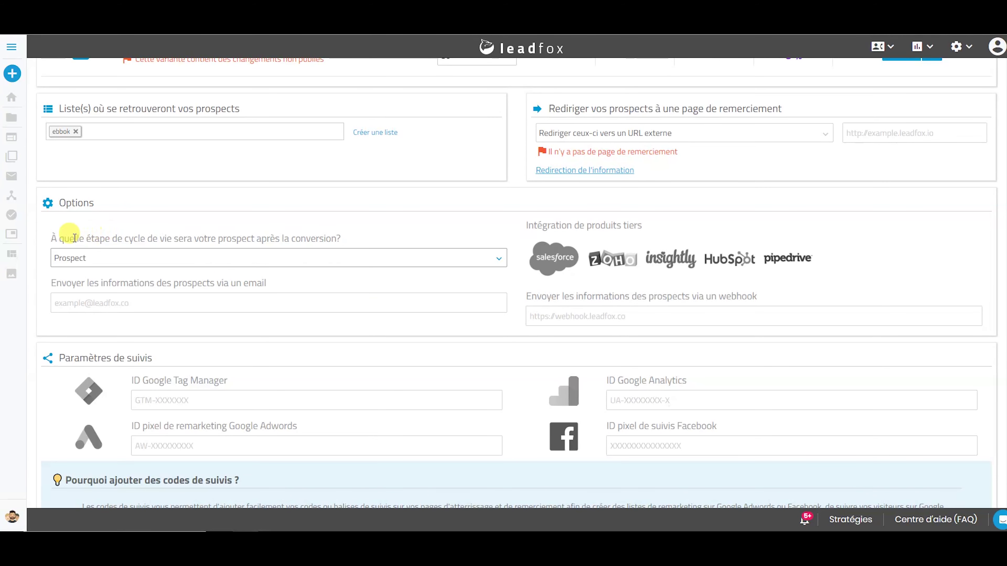
{"action": "left_click_drag", "start_coordinate": [50, 238], "coordinate": [375, 243]}
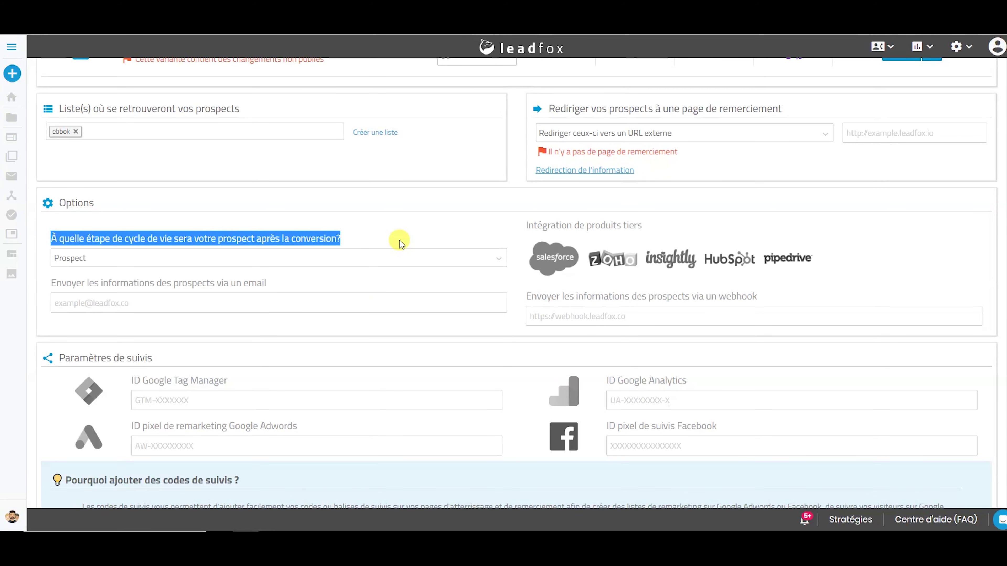
{"action": "left_click", "coordinate": [303, 258]}
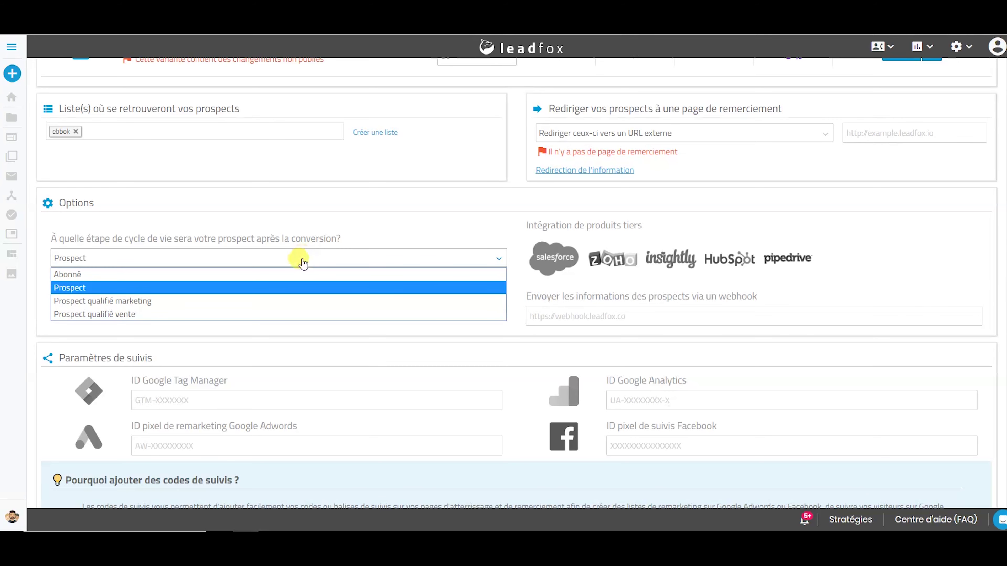
{"action": "left_click", "coordinate": [269, 314]}
{"action": "left_click", "coordinate": [245, 258]}
{"action": "left_click", "coordinate": [236, 287]}
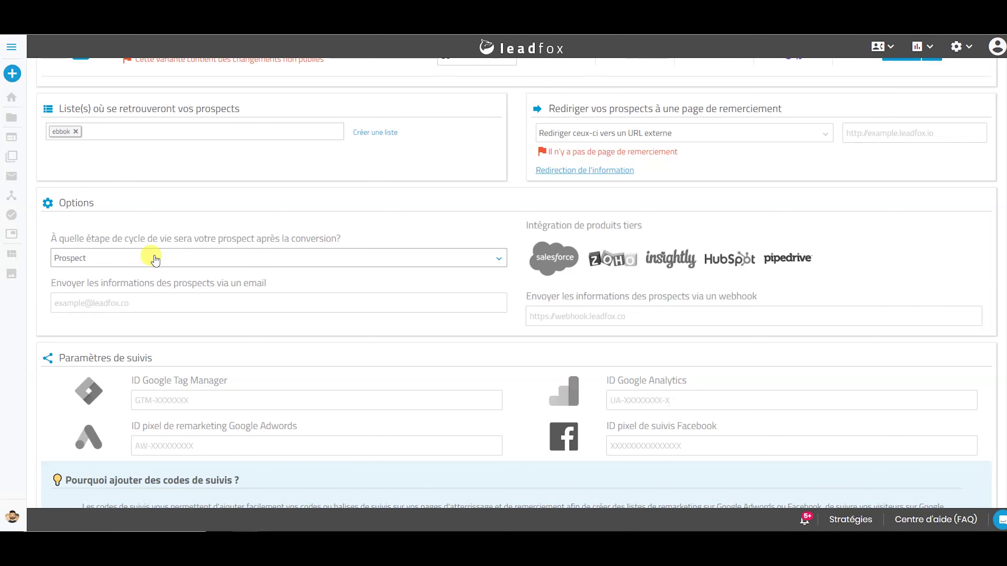
Step: Examine the prospect e-mail notification field, the third-party integrations and the Google and Facebook tracking ID fields
{"action": "left_click", "coordinate": [175, 301]}
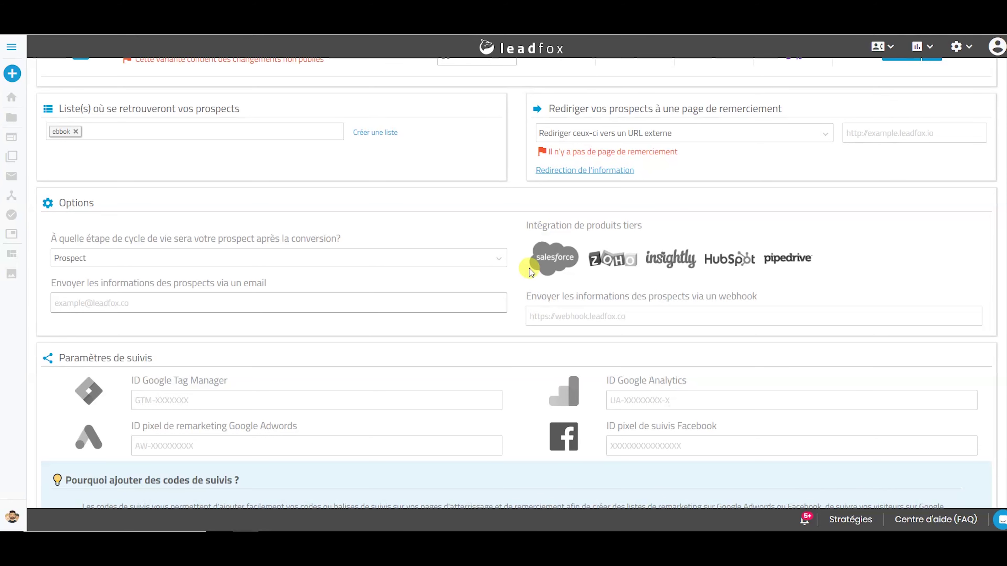
{"action": "scroll", "coordinate": [417, 342], "scroll_direction": "down", "scroll_amount": 2}
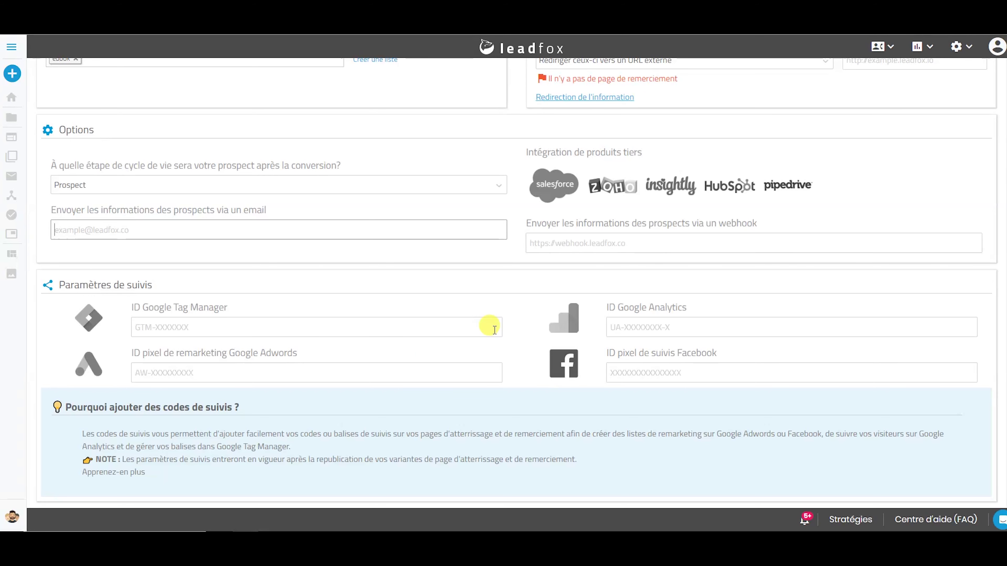
{"action": "left_click", "coordinate": [668, 370]}
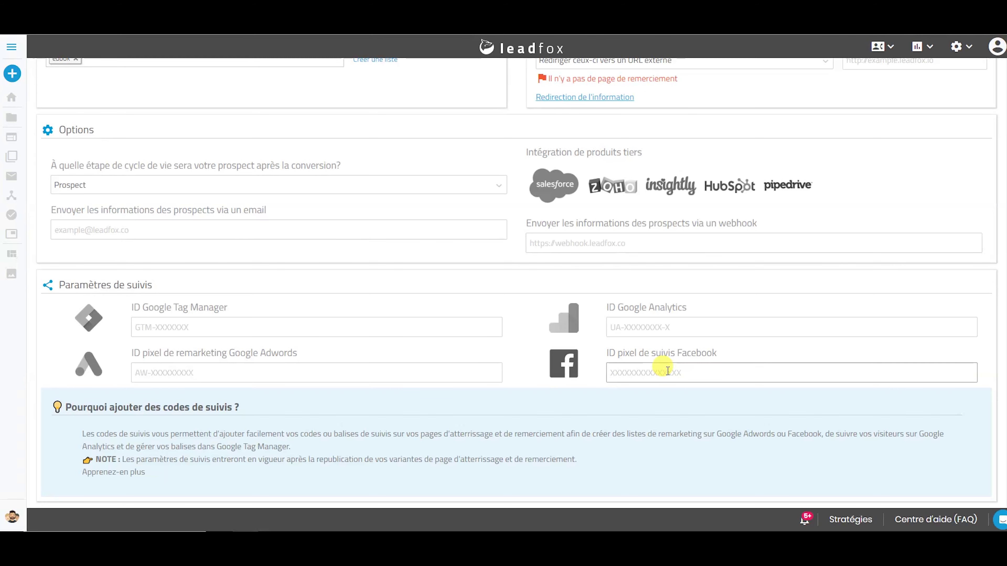
{"action": "left_click", "coordinate": [667, 371]}
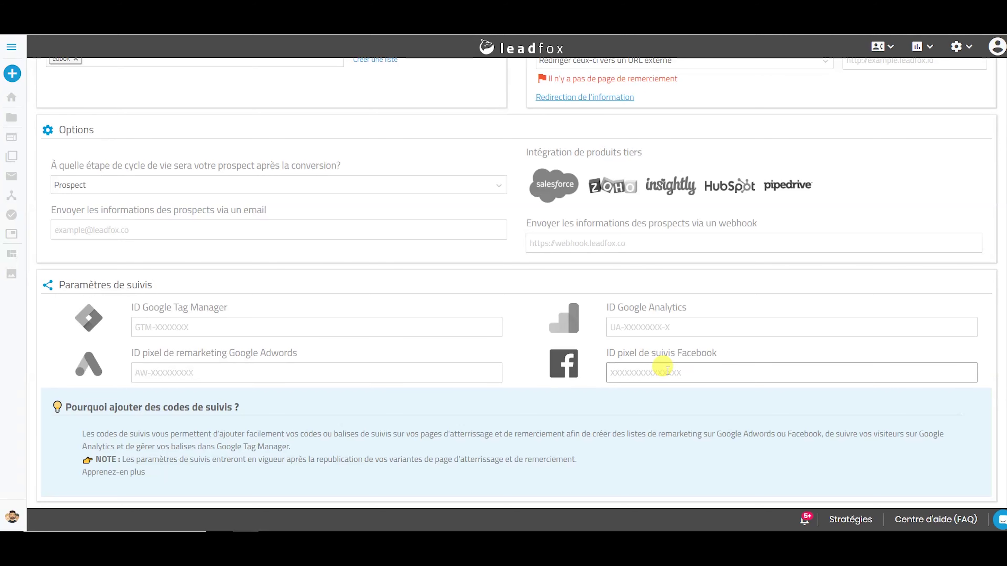
{"action": "left_click", "coordinate": [668, 329]}
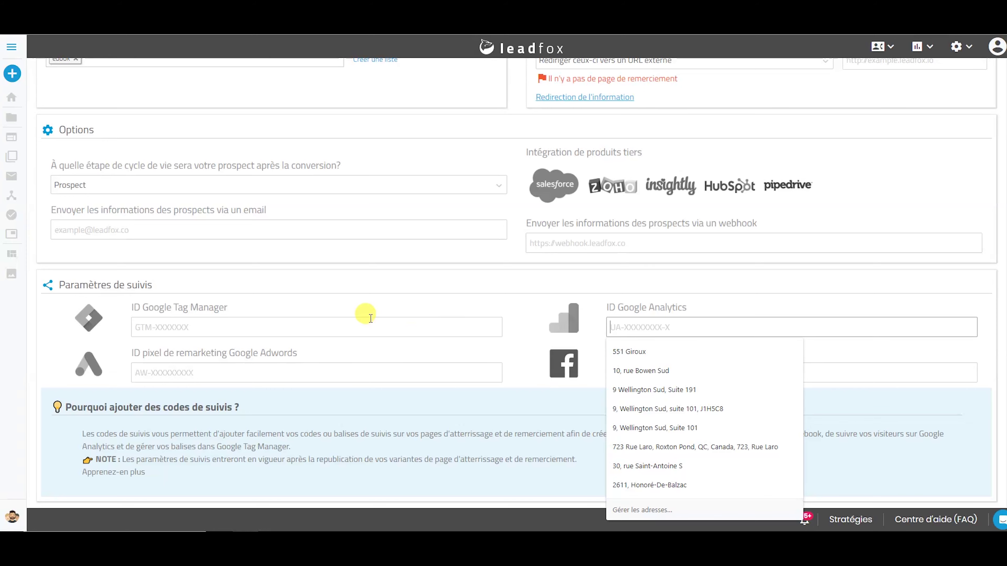
{"action": "left_click", "coordinate": [285, 321]}
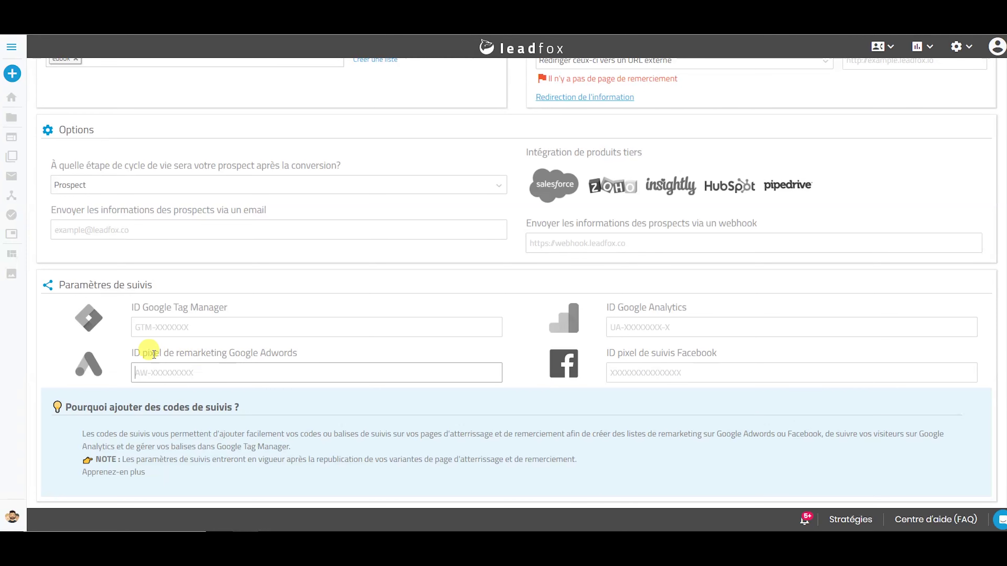
{"action": "left_click_drag", "start_coordinate": [133, 353], "coordinate": [390, 352]}
{"action": "left_click", "coordinate": [390, 352]}
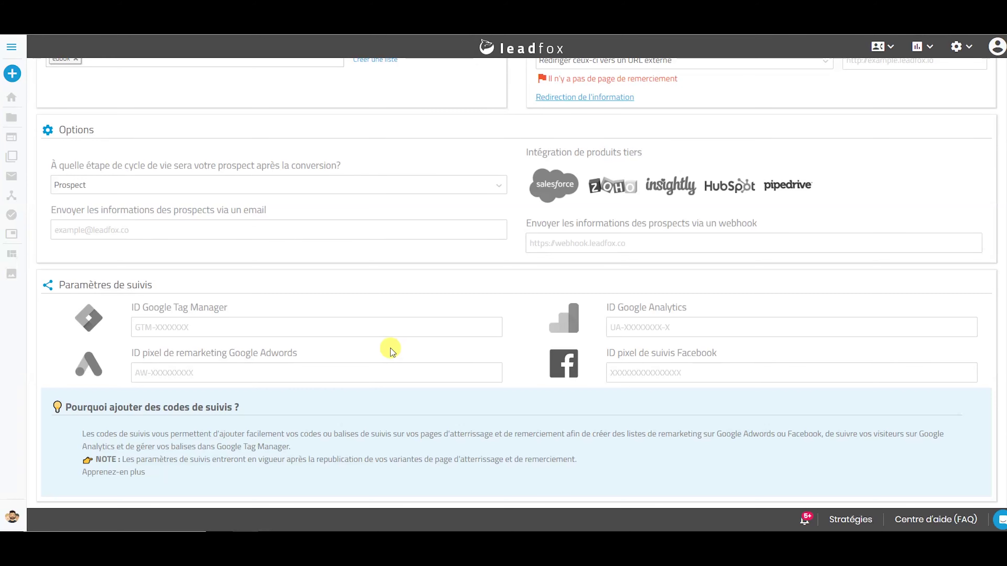
Step: Return to the campaign statistics and view the available date range options, leaving the period as it is
{"action": "scroll", "coordinate": [418, 396], "scroll_direction": "up", "scroll_amount": 8}
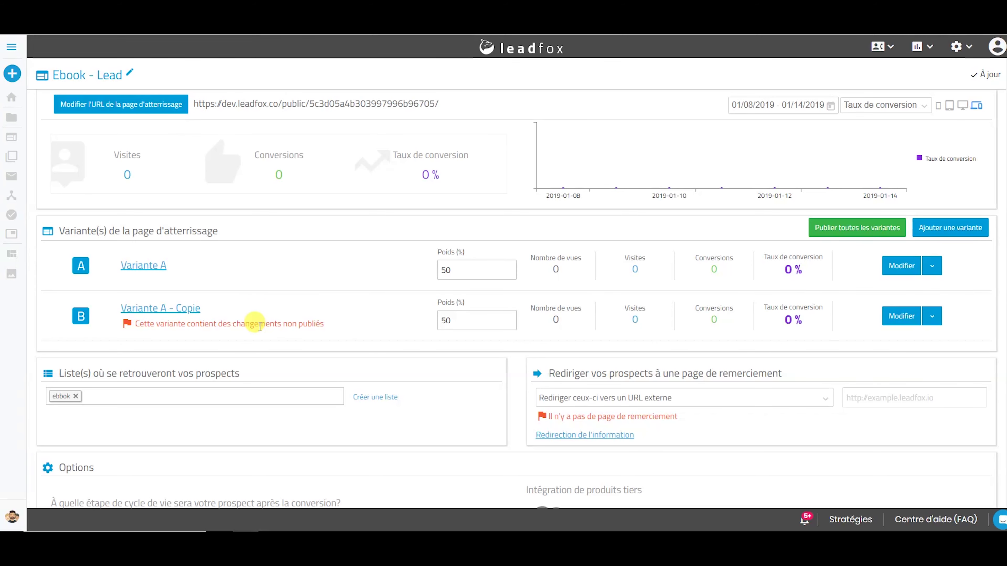
{"action": "left_click", "coordinate": [762, 106]}
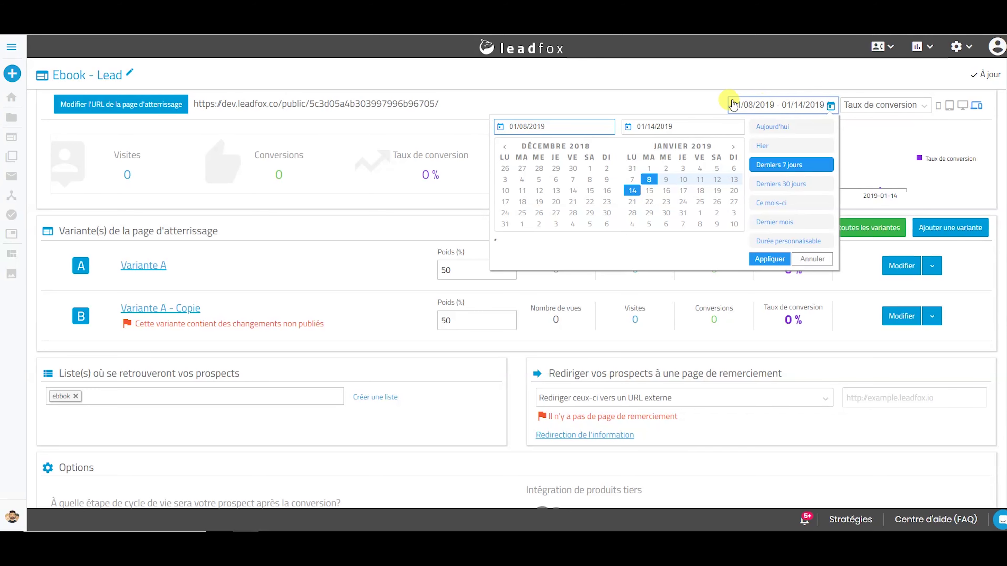
{"action": "left_click", "coordinate": [704, 101]}
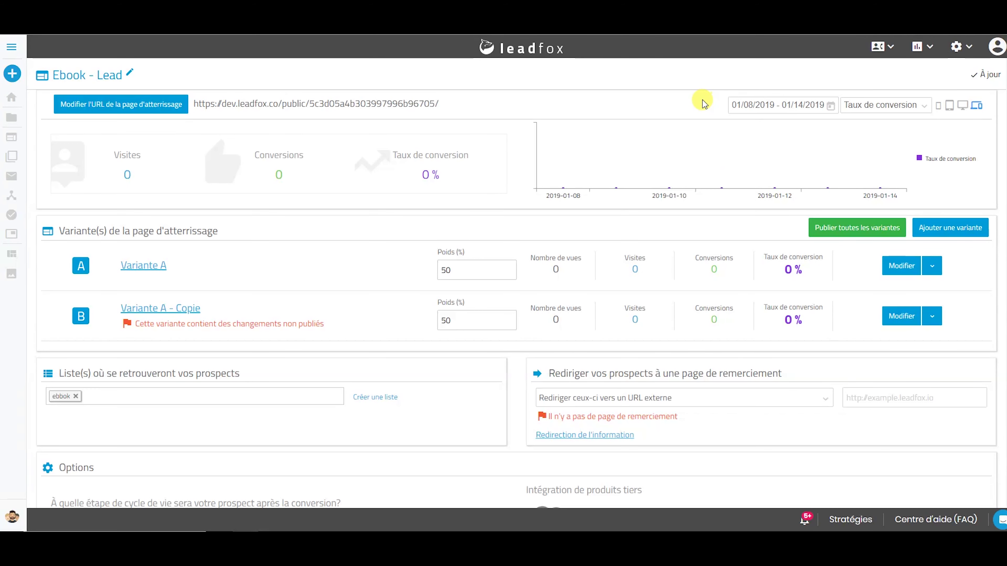